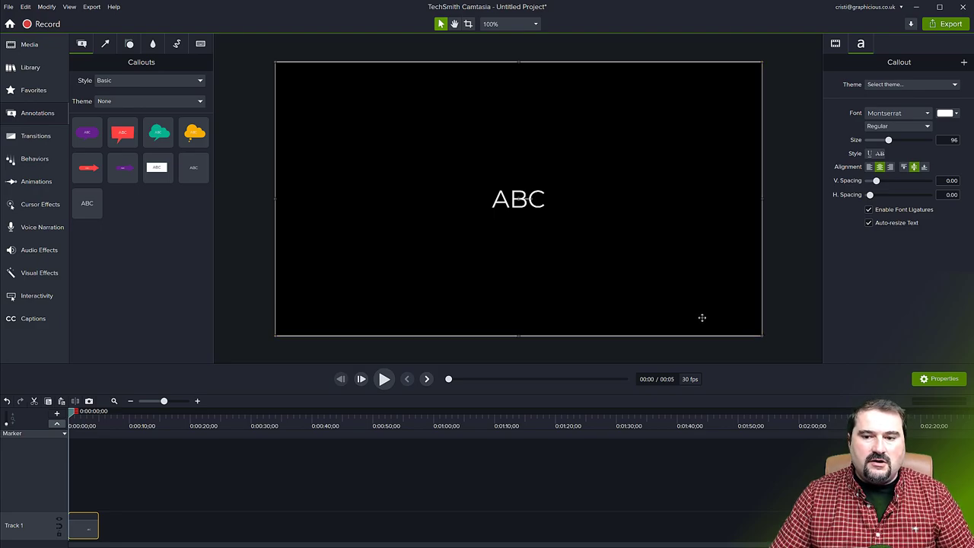
- Replace the callout text with CINEMATIC, EXPANDING and TITLE on three separate lines
{"action": "double_click", "coordinate": [525, 197]}
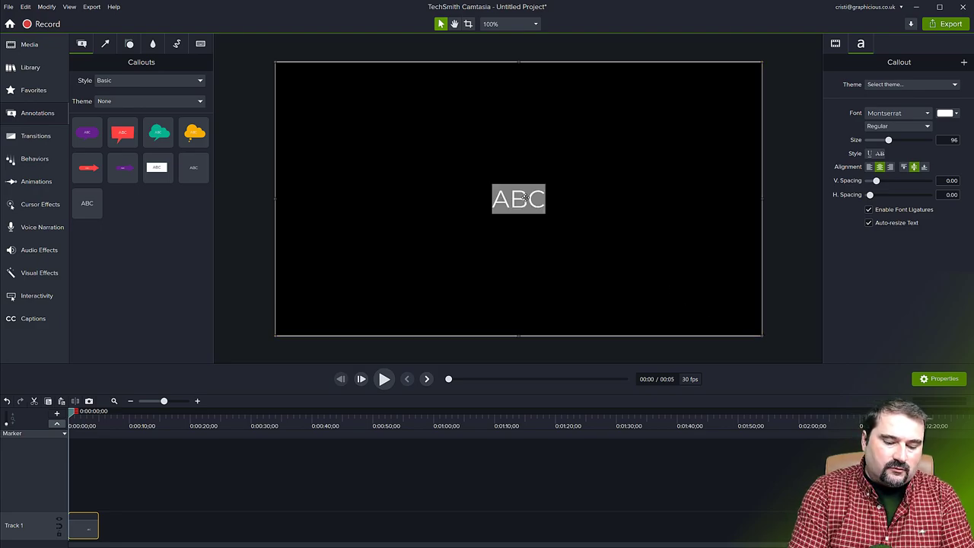
{"action": "type", "text": "CINEMATIC"}
{"action": "key", "text": "Return"}
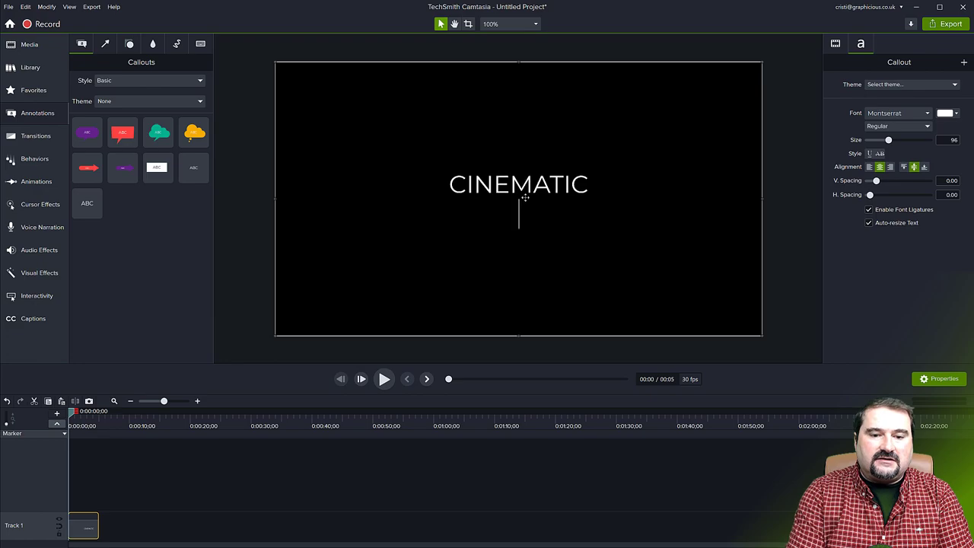
{"action": "type", "text": "EXPAND"}
{"action": "key", "text": "Return"}
{"action": "type", "text": "TITLE"}
{"action": "key", "text": "Up"}
{"action": "key", "text": "End"}
{"action": "type", "text": "ING"}
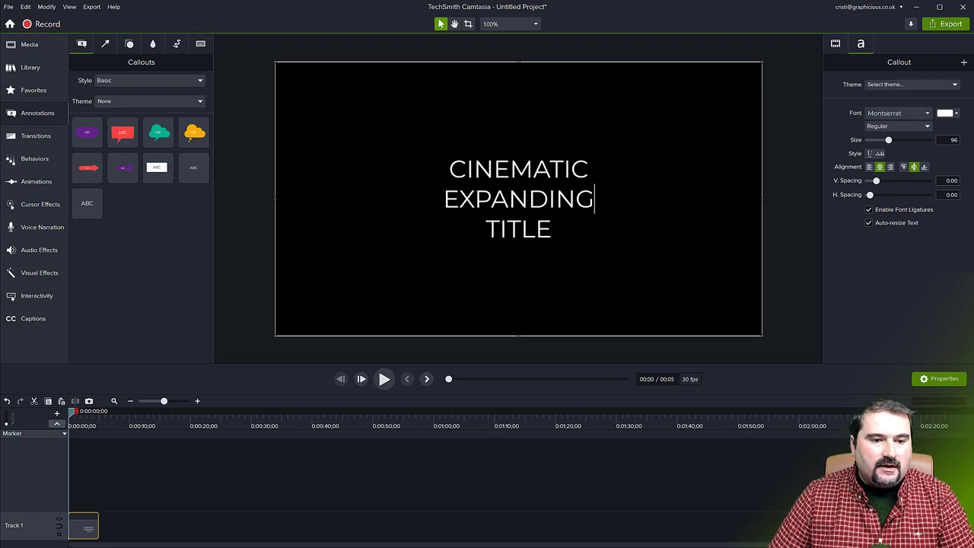
- Spread the title out with vertical spacing 0.13 and horizontal spacing 1.24
{"action": "left_click", "coordinate": [252, 191]}
{"action": "left_click", "coordinate": [487, 204]}
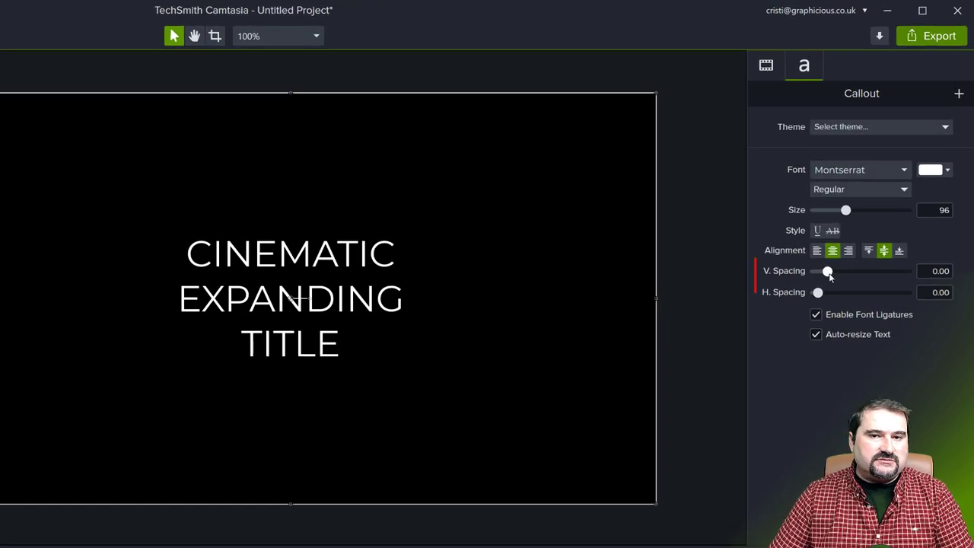
{"action": "mouse_move", "coordinate": [829, 277]}
{"action": "left_mouse_down"}
{"action": "mouse_move", "coordinate": [867, 278]}
{"action": "mouse_move", "coordinate": [828, 272]}
{"action": "mouse_move", "coordinate": [821, 295]}
{"action": "mouse_move", "coordinate": [841, 299]}
{"action": "left_mouse_up"}
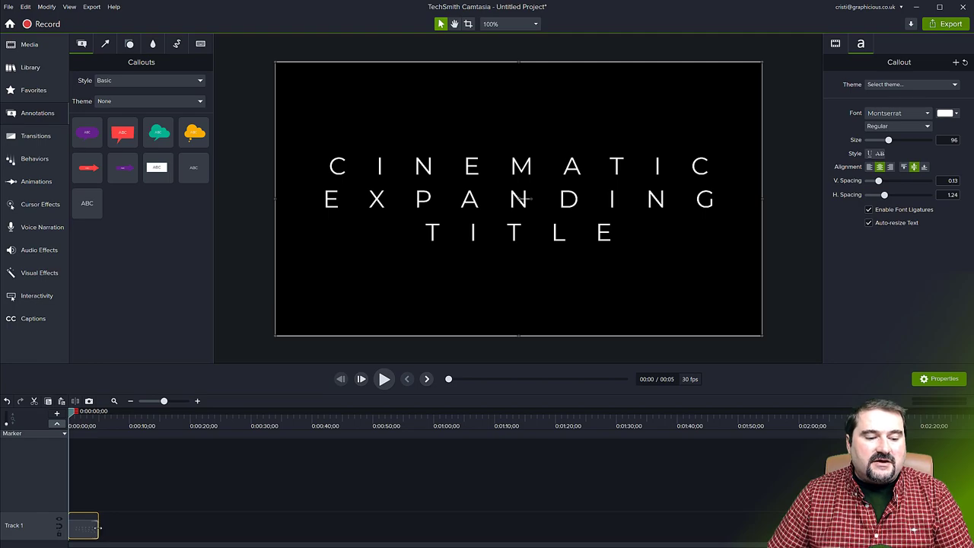
- Extend the text clip to 16 seconds and place the playhead near 9 seconds
{"action": "left_click_drag", "start_coordinate": [97, 526], "coordinate": [171, 527]}
{"action": "left_click", "coordinate": [114, 423]}
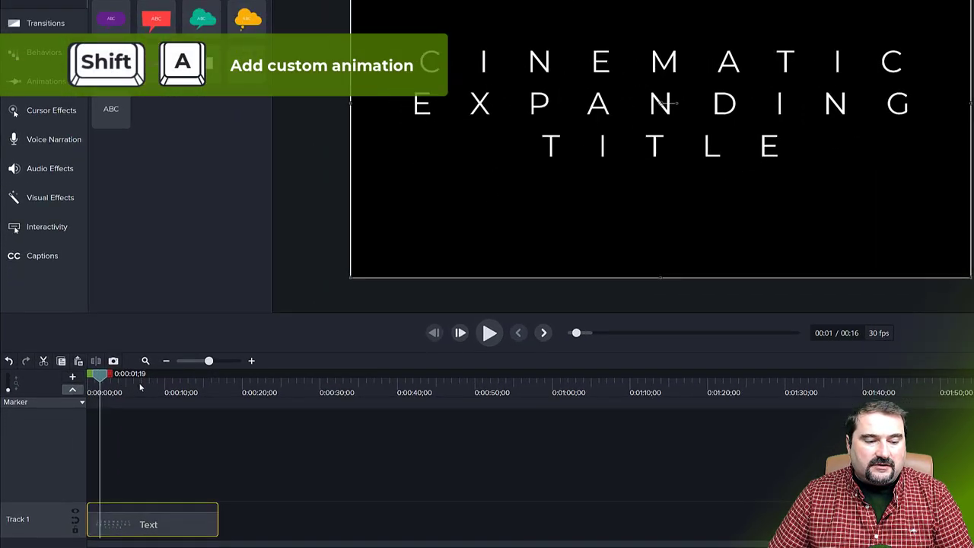
{"action": "left_click", "coordinate": [167, 386]}
- Add a custom animation ending around 12 seconds that widens horizontal spacing to 1.52
{"action": "key", "text": "shift+a"}
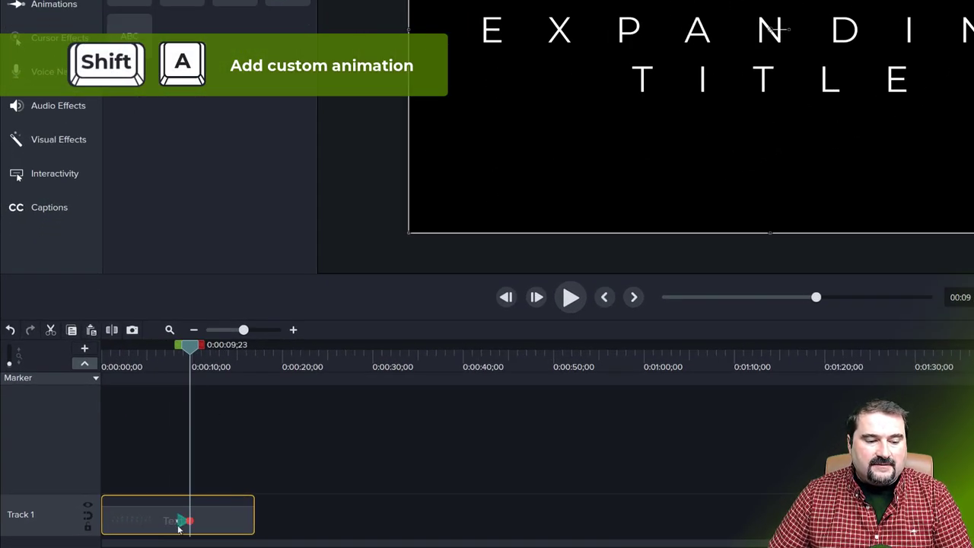
{"action": "left_click_drag", "start_coordinate": [190, 521], "coordinate": [212, 524]}
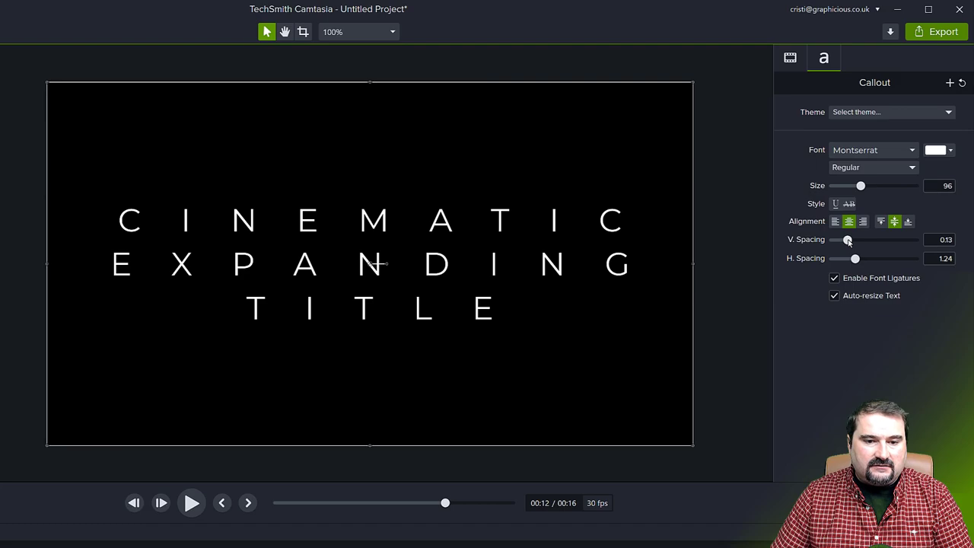
{"action": "left_click_drag", "start_coordinate": [879, 181], "coordinate": [881, 182]}
{"action": "left_click_drag", "start_coordinate": [850, 241], "coordinate": [860, 260]}
{"action": "left_click_drag", "start_coordinate": [445, 503], "coordinate": [414, 502]}
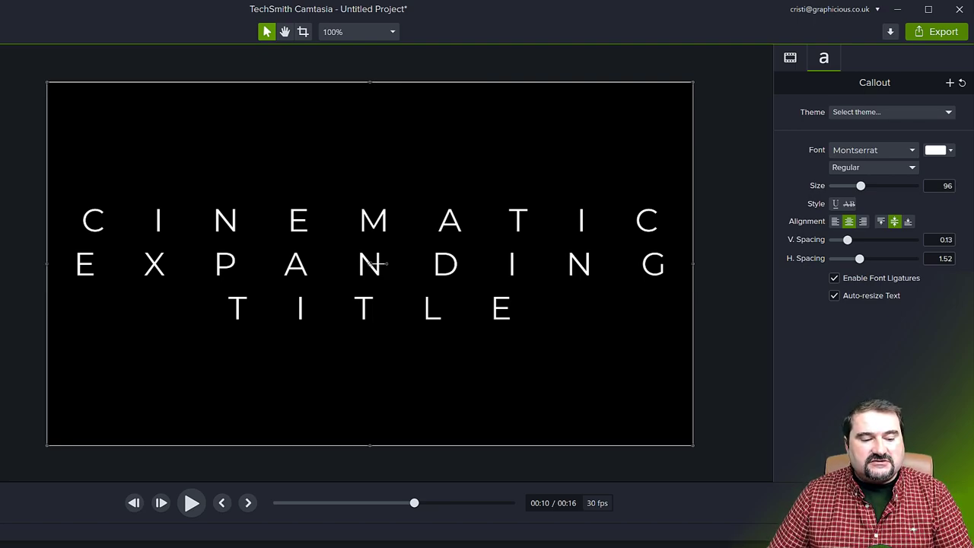
- Retype the text as CINEMATIC, tighten the letter spacing, and set line spacing to 0.00
{"action": "double_click", "coordinate": [323, 290]}
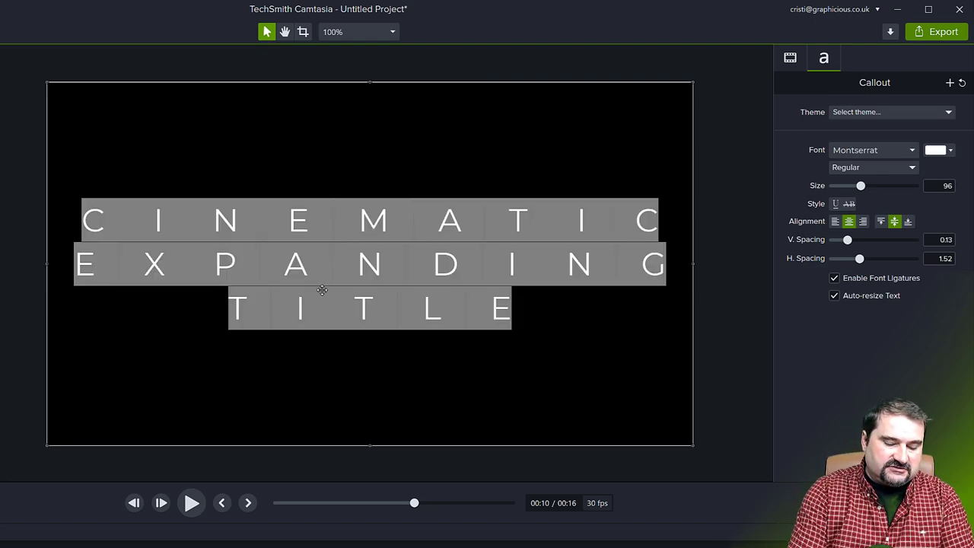
{"action": "type", "text": "CINEMATI"}
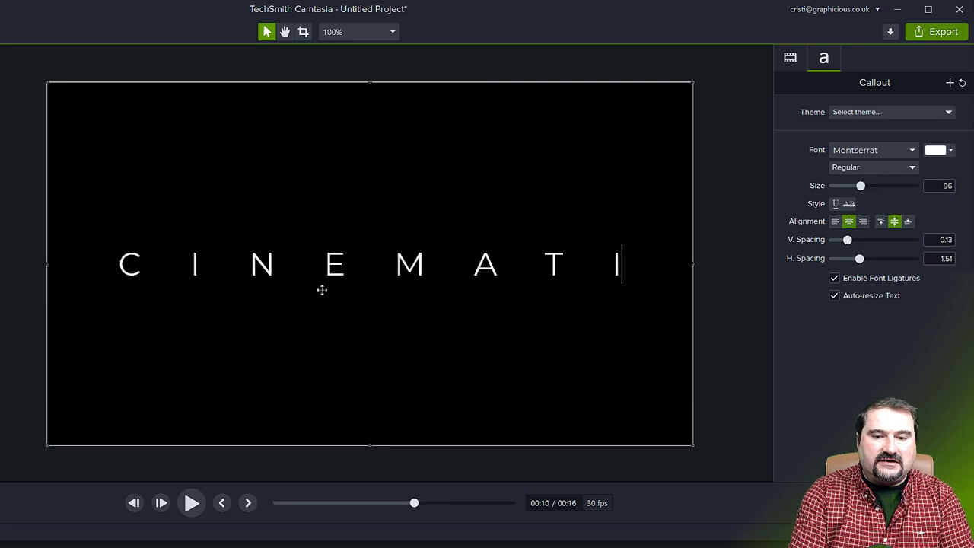
{"action": "type", "text": "C"}
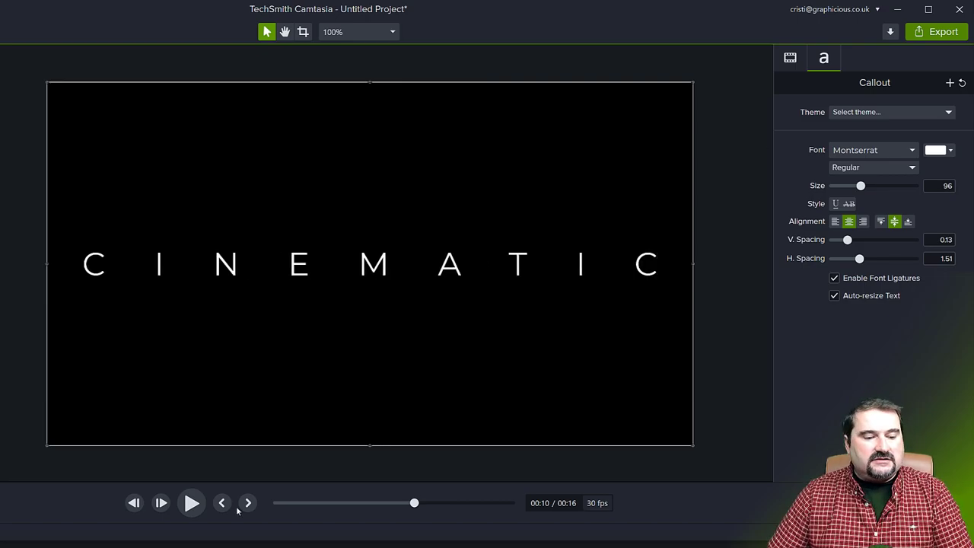
{"action": "key", "text": "Escape"}
{"action": "left_click", "coordinate": [508, 376]}
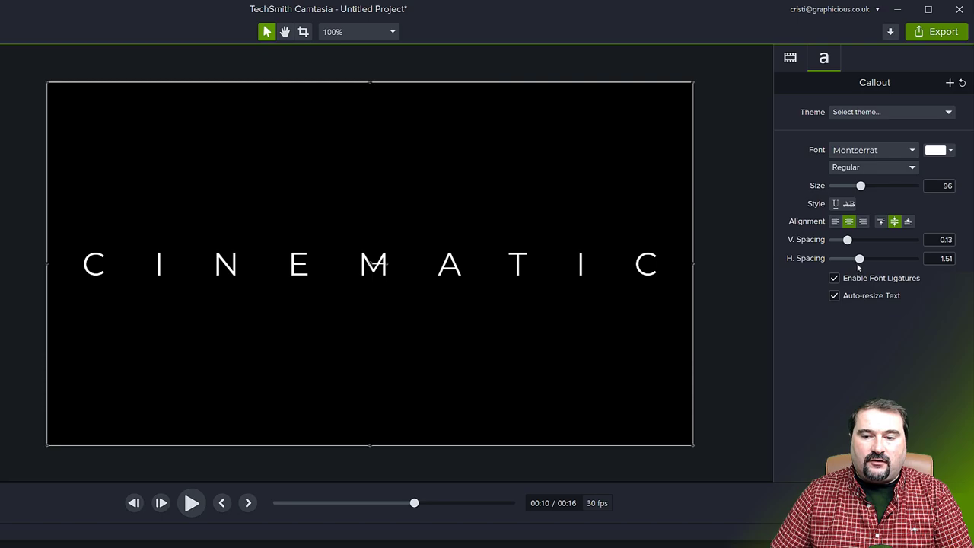
{"action": "mouse_move", "coordinate": [859, 265]}
{"action": "left_mouse_down"}
{"action": "mouse_move", "coordinate": [837, 262]}
{"action": "mouse_move", "coordinate": [844, 242]}
{"action": "left_mouse_up"}
{"action": "left_click", "coordinate": [930, 242]}
{"action": "type", "text": "0"}
{"action": "key", "text": "Return"}
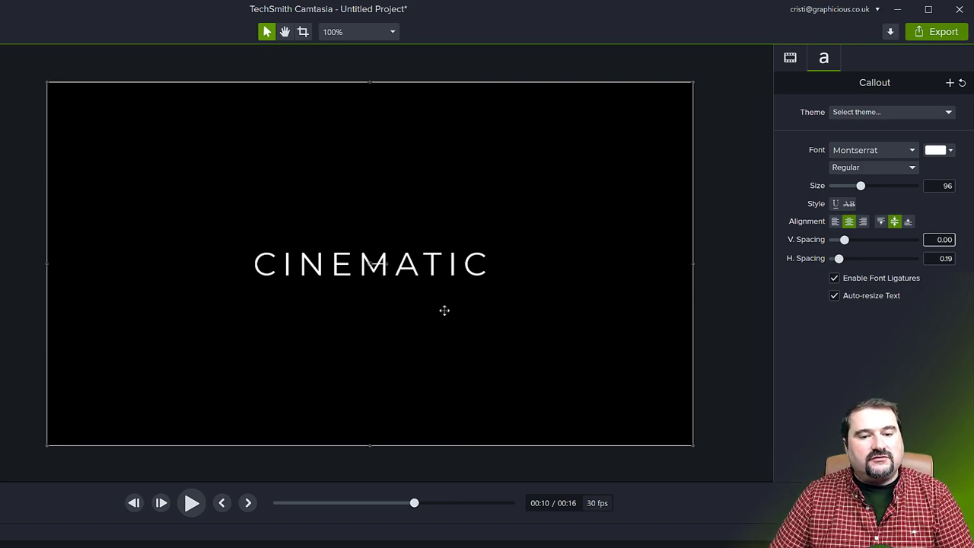
- Change the text to a single C and narrow the text box to fit it
{"action": "double_click", "coordinate": [407, 264]}
{"action": "type", "text": "C"}
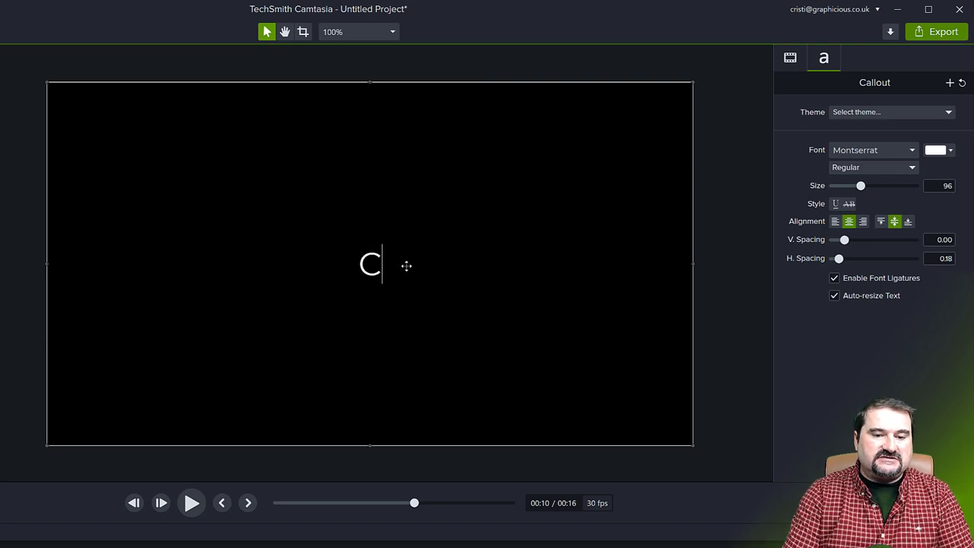
{"action": "left_click", "coordinate": [722, 244]}
{"action": "left_click", "coordinate": [644, 261]}
{"action": "left_click_drag", "start_coordinate": [691, 265], "coordinate": [262, 272]}
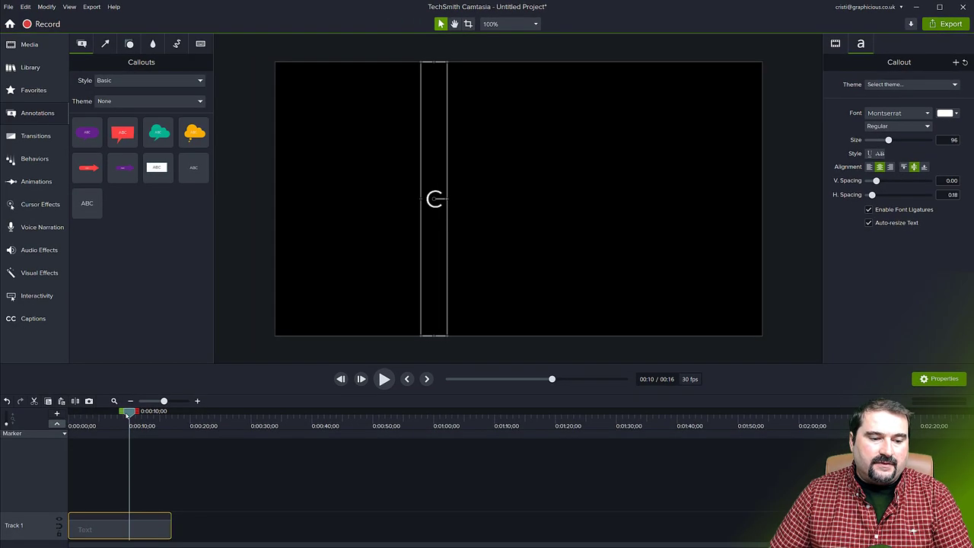
- Return the playhead to 0:00 and position the C callout just left of canvas centre
{"action": "left_click_drag", "start_coordinate": [129, 411], "coordinate": [70, 413]}
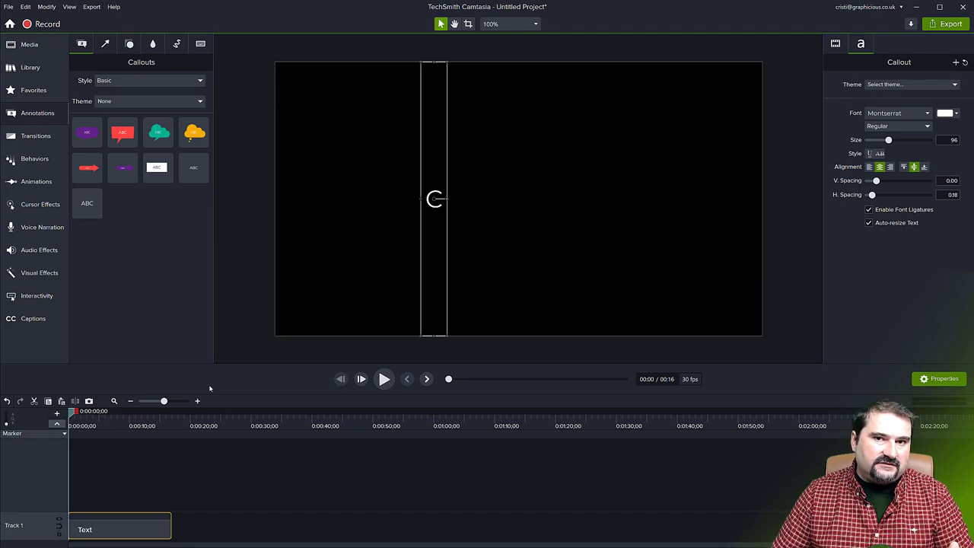
{"action": "left_click_drag", "start_coordinate": [435, 198], "coordinate": [378, 199]}
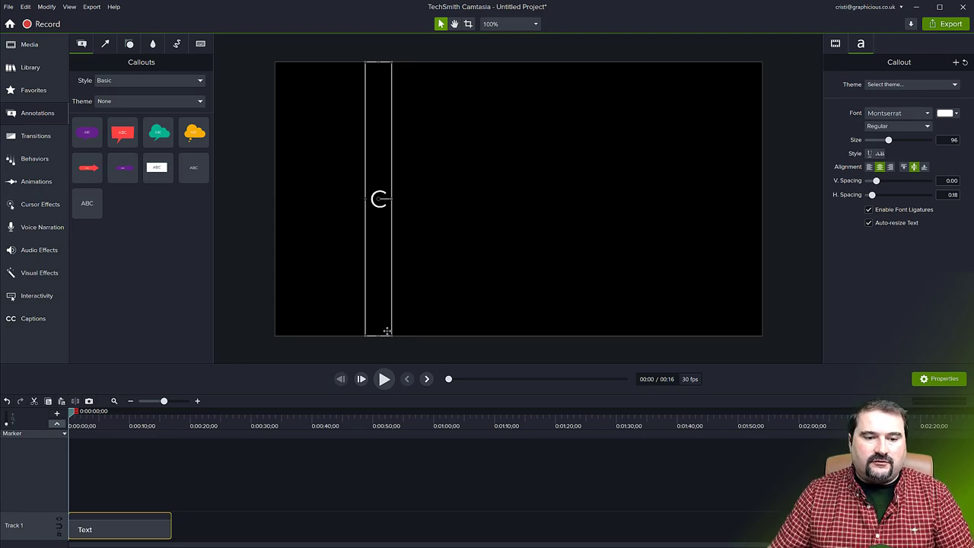
{"action": "mouse_move", "coordinate": [380, 204]}
{"action": "left_mouse_down"}
{"action": "mouse_move", "coordinate": [502, 211]}
{"action": "mouse_move", "coordinate": [393, 204]}
{"action": "mouse_move", "coordinate": [520, 199]}
{"action": "mouse_move", "coordinate": [397, 200]}
{"action": "left_mouse_up"}
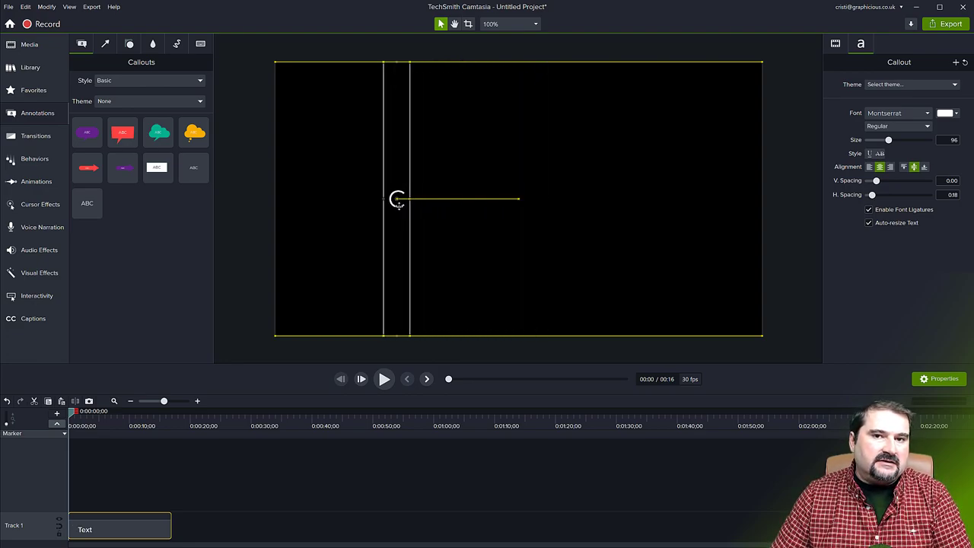
{"action": "left_click_drag", "start_coordinate": [396, 200], "coordinate": [396, 199]}
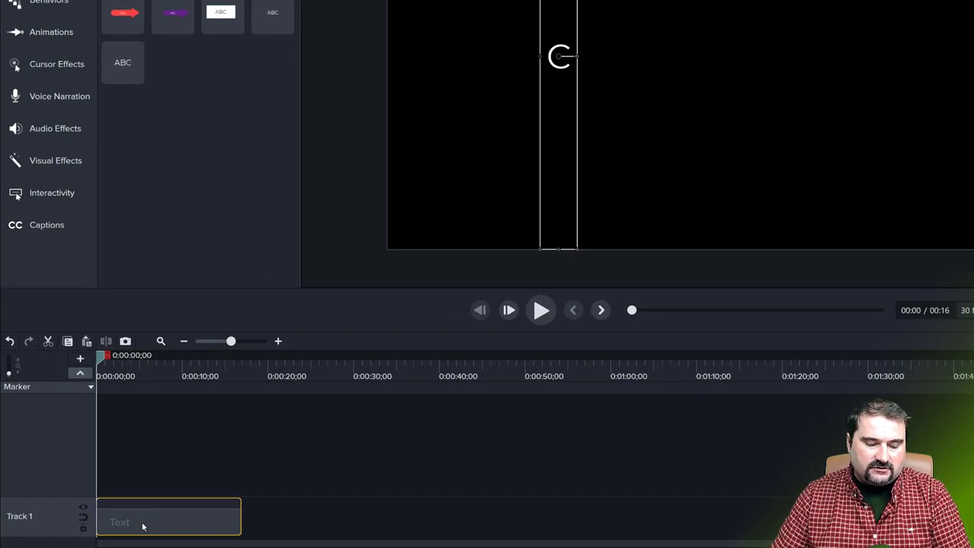
- Paste letter copies onto new tracks, shift them right, and retype one as M
{"action": "key", "text": "ctrl+v"}
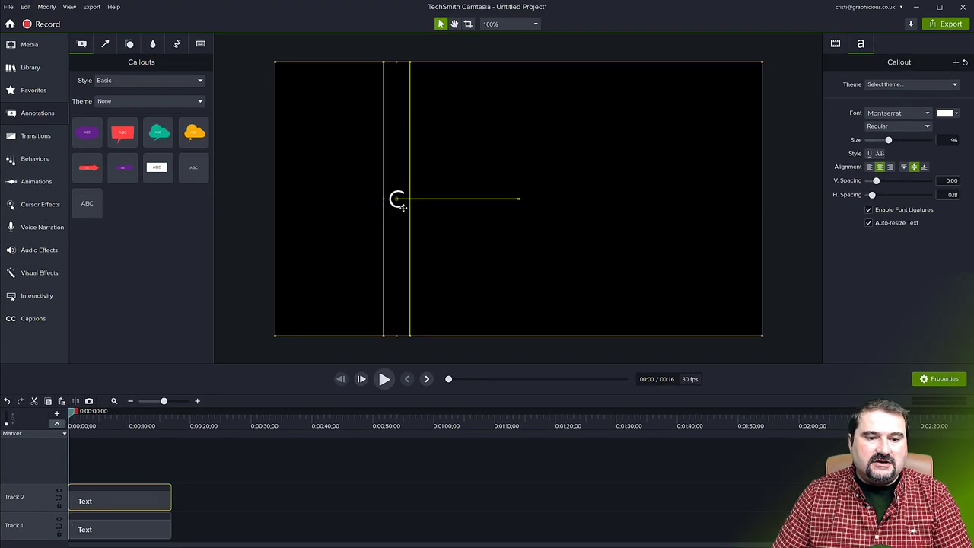
{"action": "left_click_drag", "start_coordinate": [401, 204], "coordinate": [428, 205]}
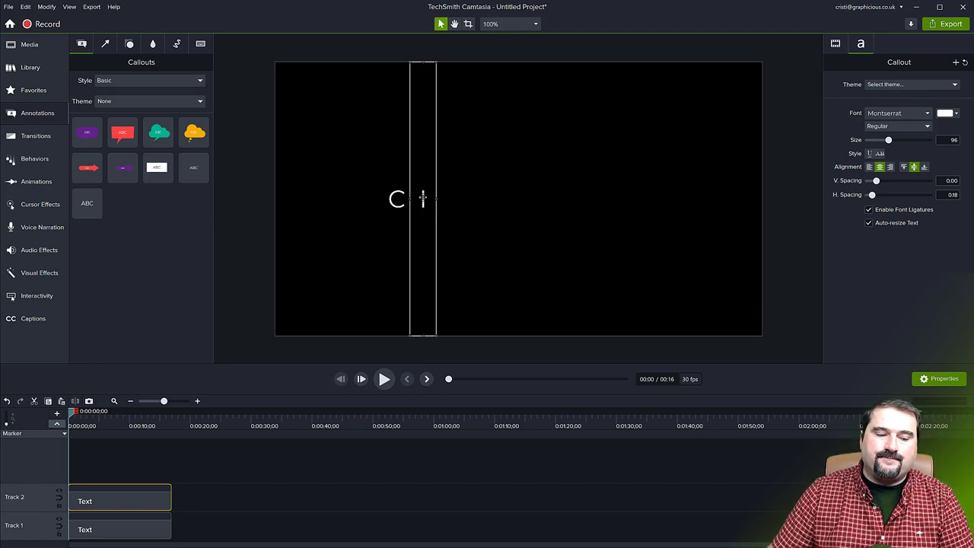
{"action": "key", "text": "ctrl+v"}
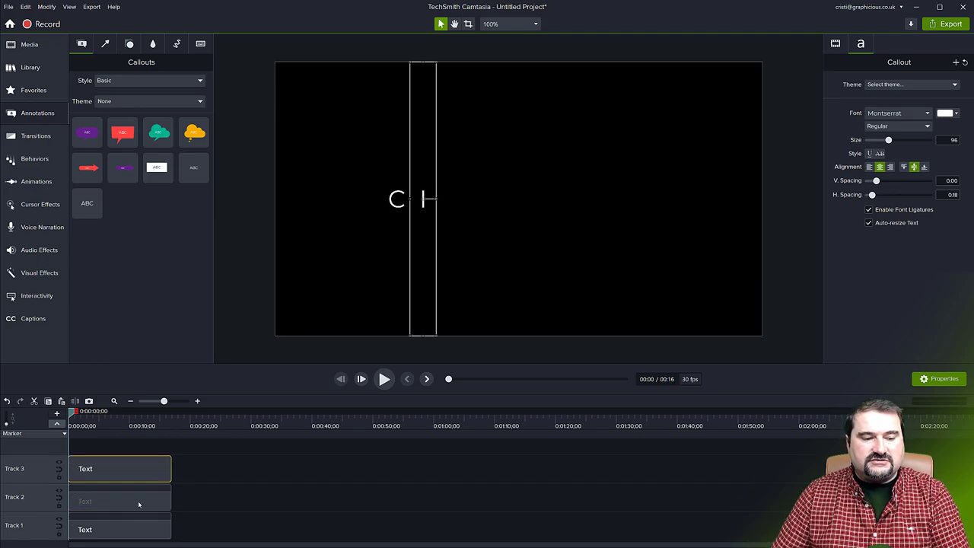
{"action": "left_click_drag", "start_coordinate": [419, 216], "coordinate": [445, 216]}
{"action": "double_click", "coordinate": [447, 208]}
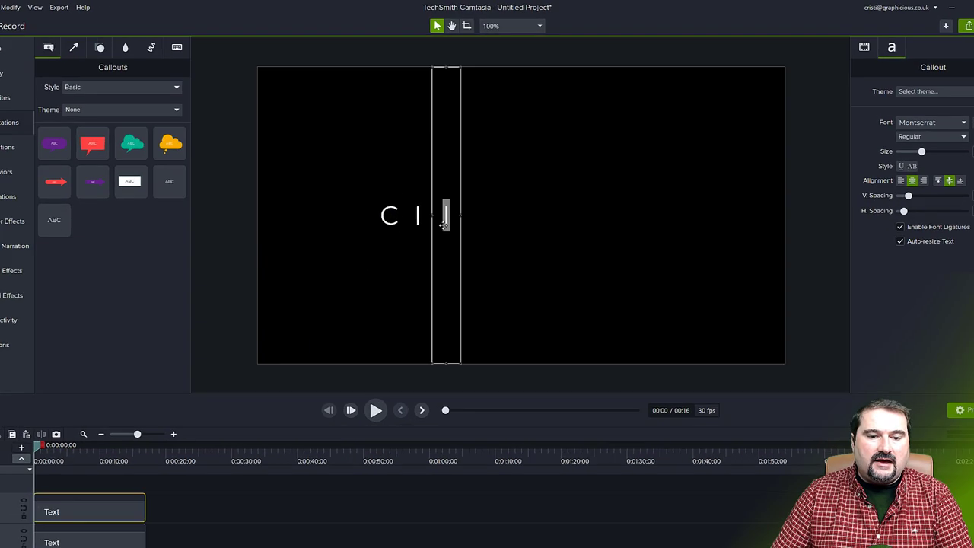
{"action": "type", "text": "M"}
{"action": "left_click", "coordinate": [274, 284]}
{"action": "left_click", "coordinate": [436, 268]}
{"action": "mouse_move", "coordinate": [435, 272]}
{"action": "left_mouse_down"}
{"action": "mouse_move", "coordinate": [457, 272]}
{"action": "mouse_move", "coordinate": [436, 273]}
{"action": "left_mouse_up"}
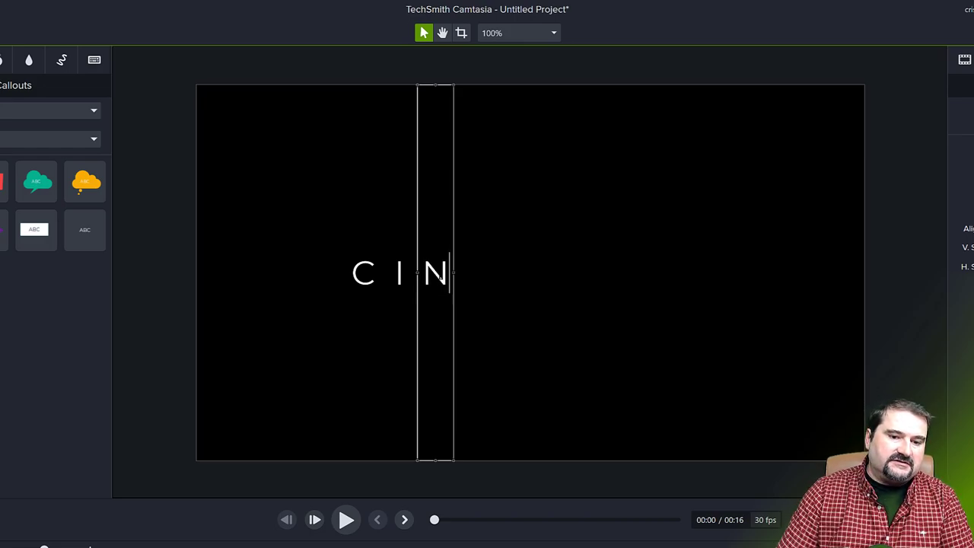
- Drag three copies of the N rightward and select each copy's letter for editing
{"action": "left_click", "coordinate": [164, 268]}
{"action": "left_click", "coordinate": [436, 278]}
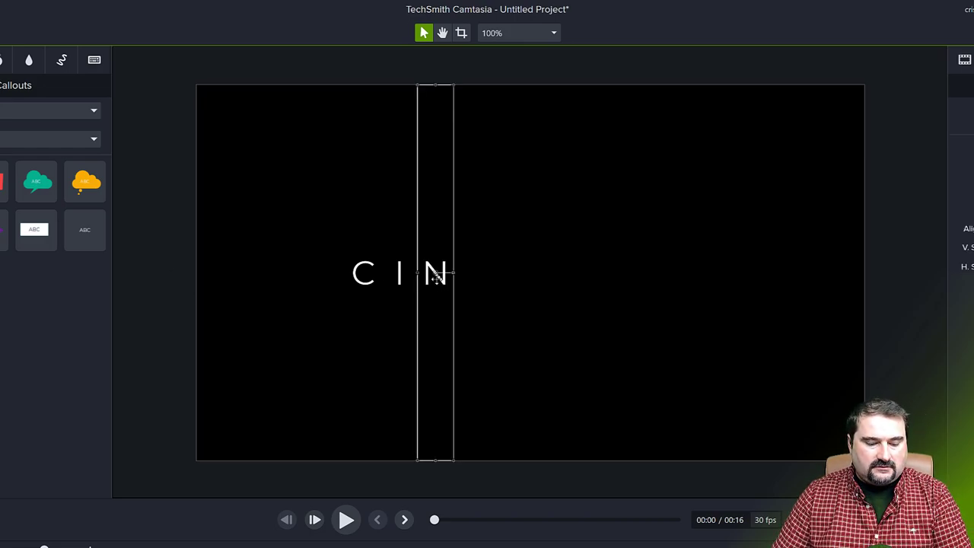
{"action": "left_click_drag", "start_coordinate": [437, 279], "coordinate": [496, 284]}
{"action": "left_click_drag", "start_coordinate": [435, 274], "coordinate": [544, 275]}
{"action": "left_click", "coordinate": [439, 276]}
{"action": "left_click_drag", "start_coordinate": [439, 277], "coordinate": [586, 280]}
{"action": "left_click", "coordinate": [470, 273]}
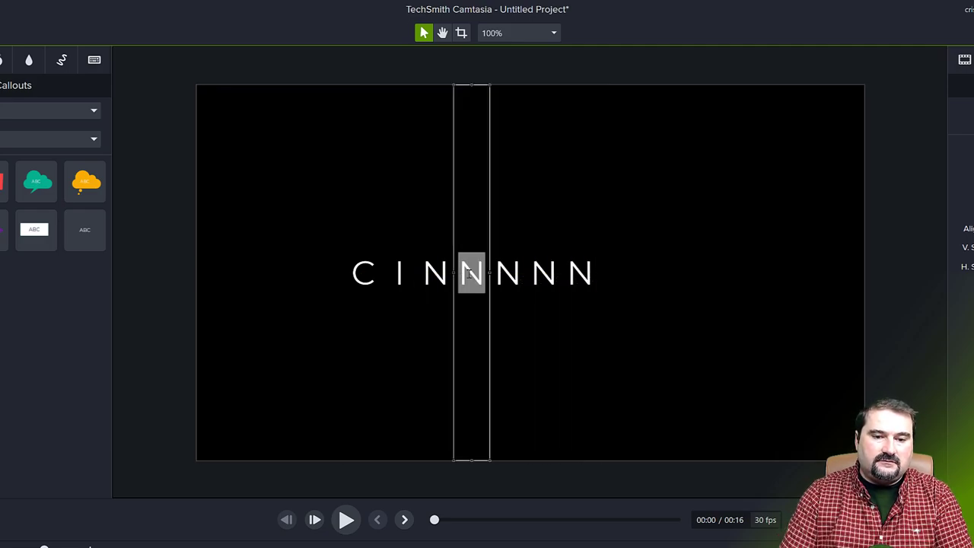
{"action": "double_click", "coordinate": [506, 276]}
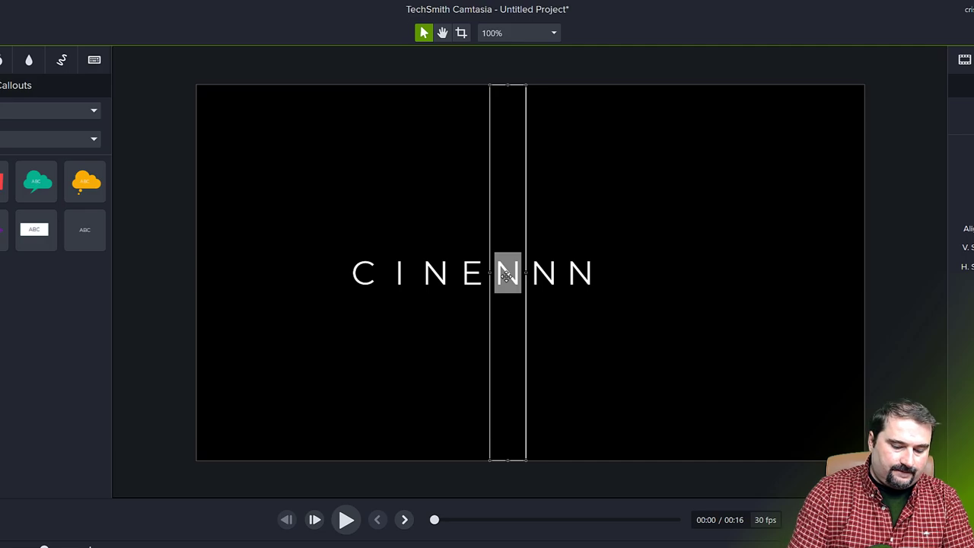
{"action": "left_click", "coordinate": [539, 272]}
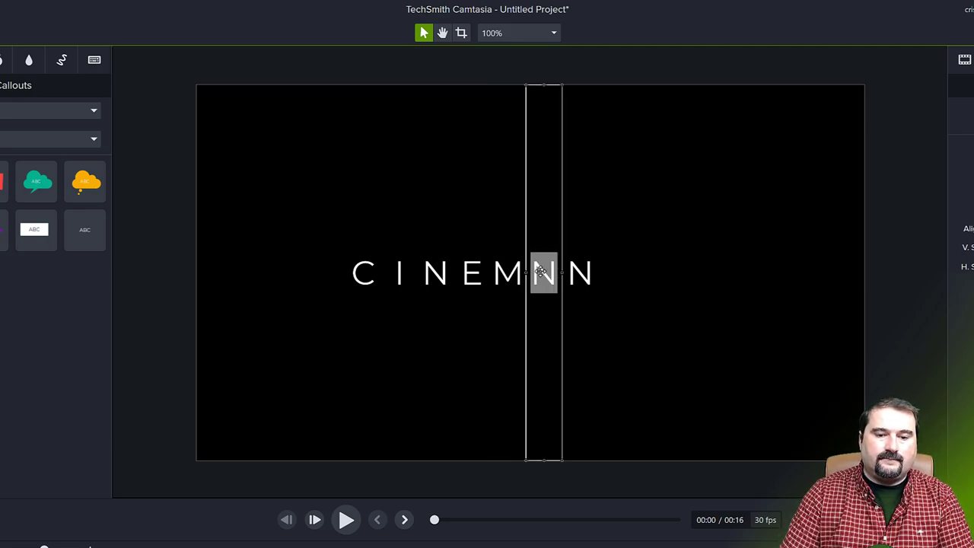
{"action": "double_click", "coordinate": [586, 274]}
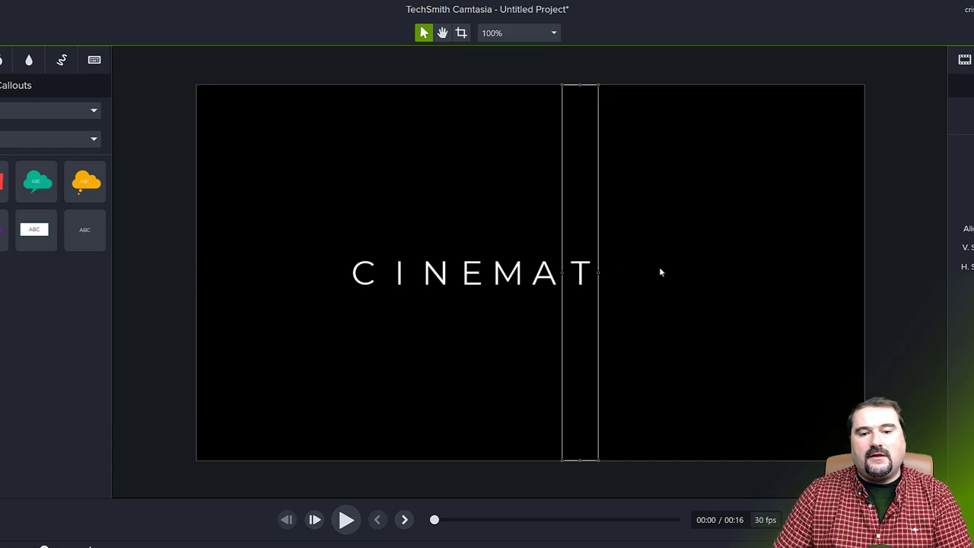
- Copy the T to its right and retype the last two letters as I and C
{"action": "left_click", "coordinate": [684, 277]}
{"action": "left_click", "coordinate": [580, 278]}
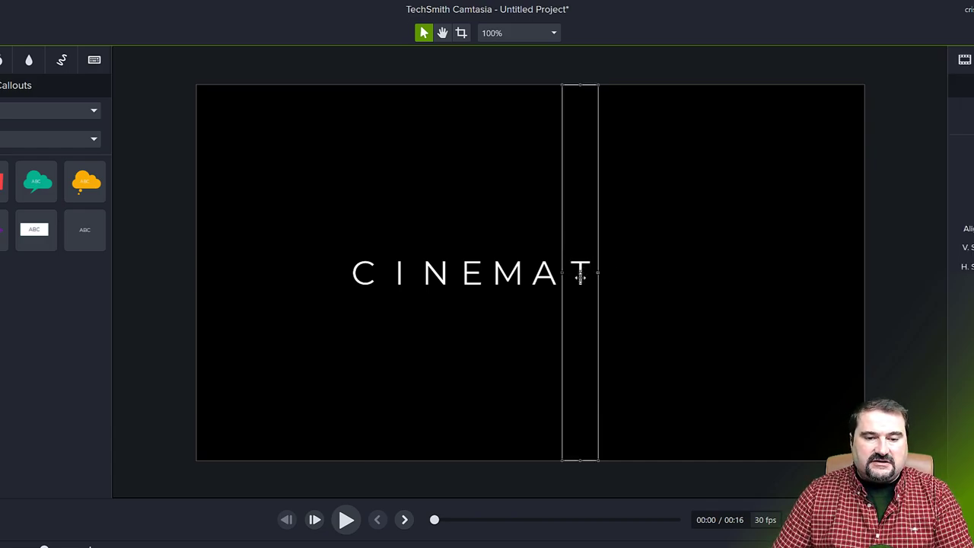
{"action": "left_click_drag", "start_coordinate": [586, 278], "coordinate": [615, 279]}
{"action": "double_click", "coordinate": [615, 279]}
{"action": "type", "text": "I"}
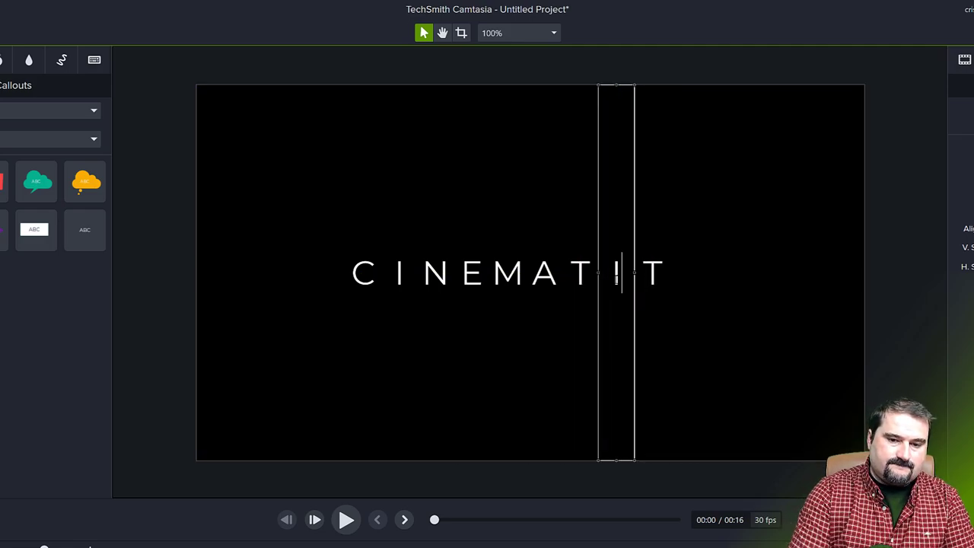
{"action": "double_click", "coordinate": [649, 287]}
{"action": "type", "text": "C"}
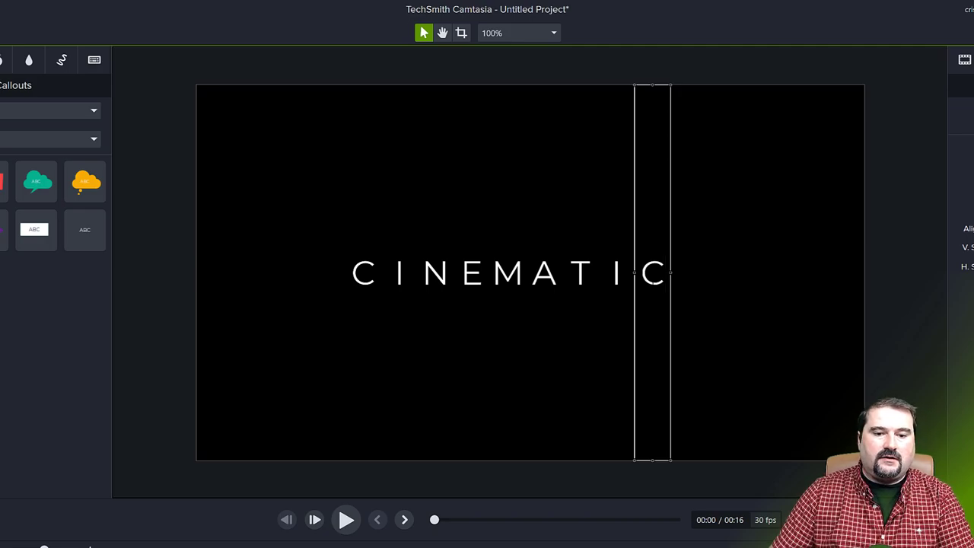
{"action": "left_click", "coordinate": [151, 286]}
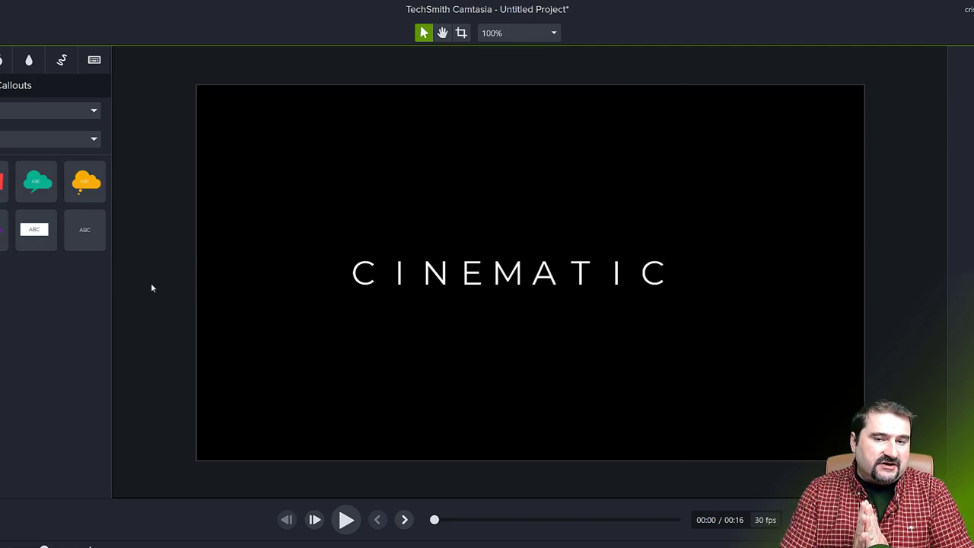
{"action": "left_click_drag", "start_coordinate": [288, 69], "coordinate": [775, 467]}
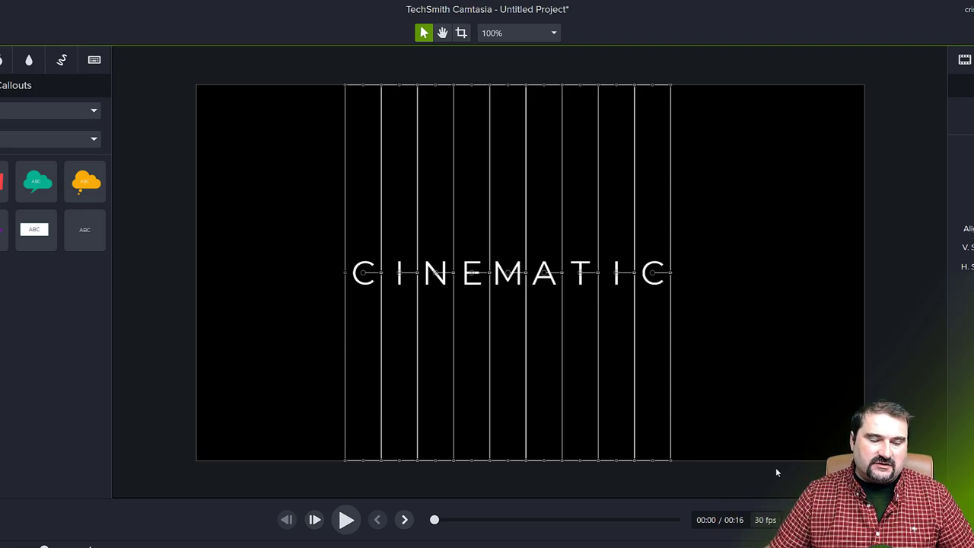
{"action": "left_click", "coordinate": [230, 267]}
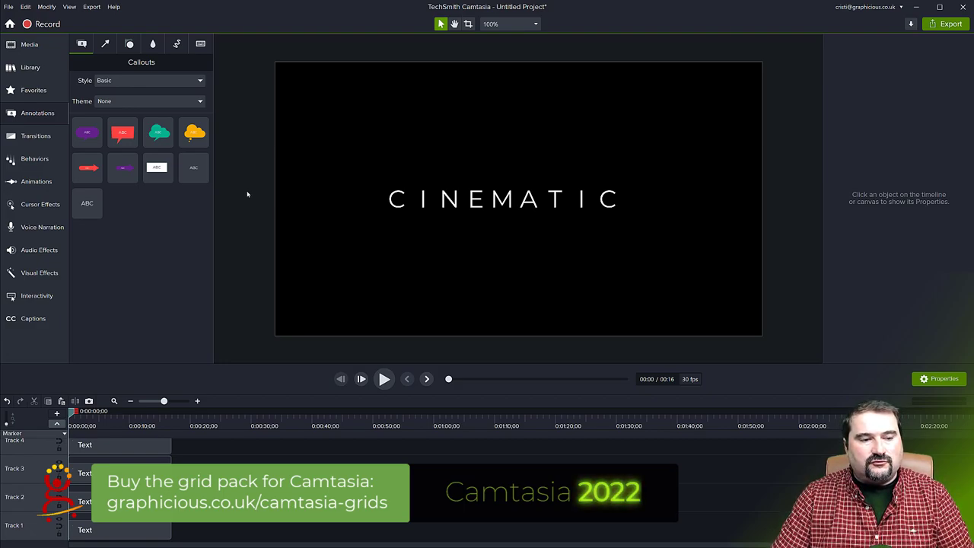
- Place the 10x10 grid from Guides and Grids on the canvas with line width 2.3
{"action": "left_click", "coordinate": [24, 68]}
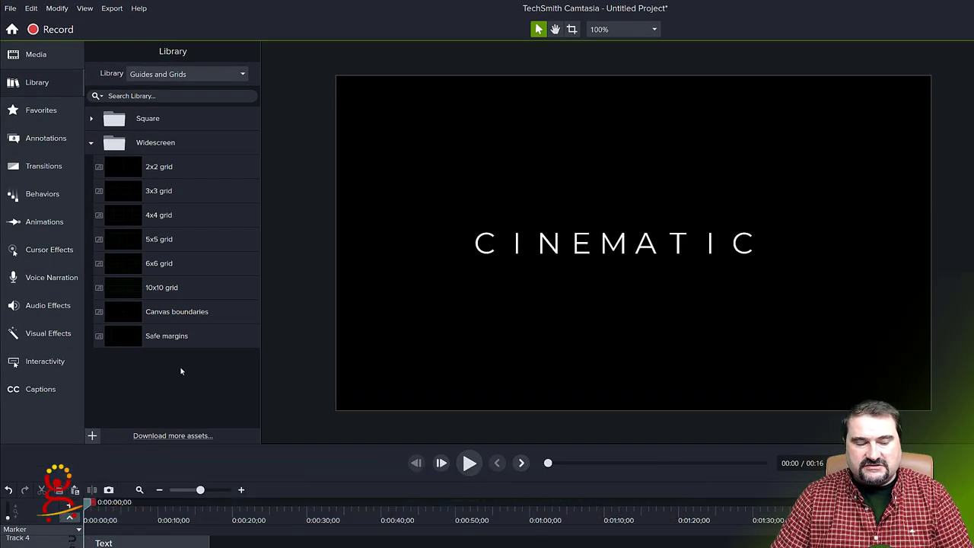
{"action": "left_click", "coordinate": [127, 291]}
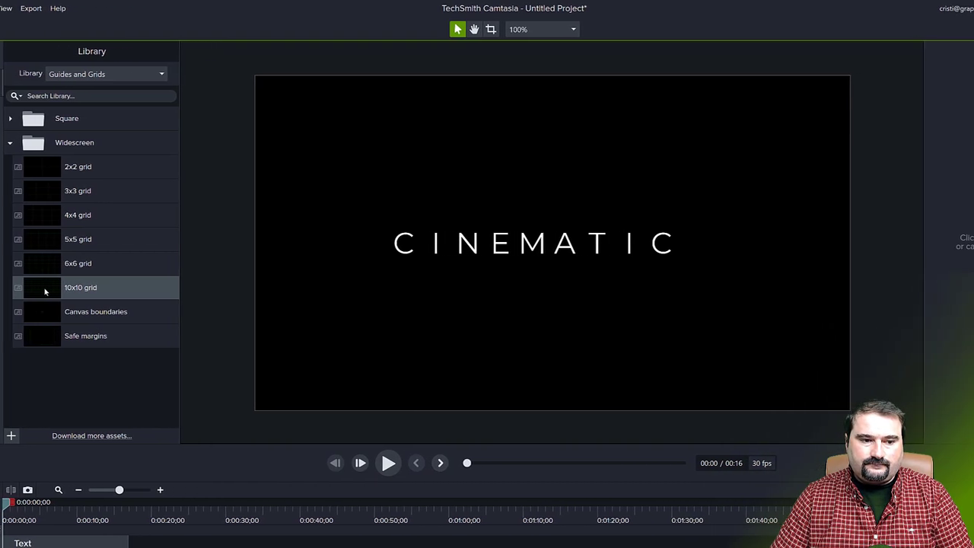
{"action": "left_click_drag", "start_coordinate": [67, 295], "coordinate": [598, 246]}
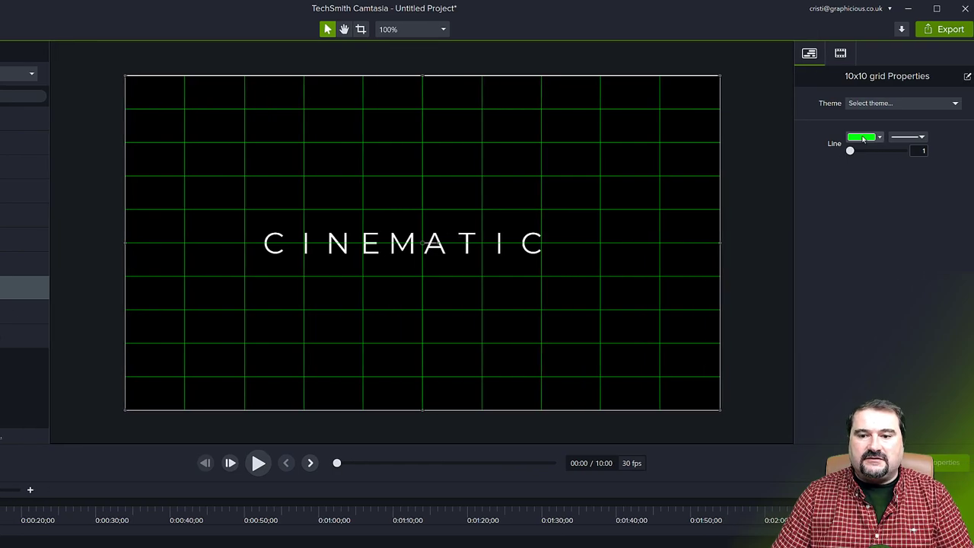
{"action": "left_click_drag", "start_coordinate": [851, 151], "coordinate": [852, 152]}
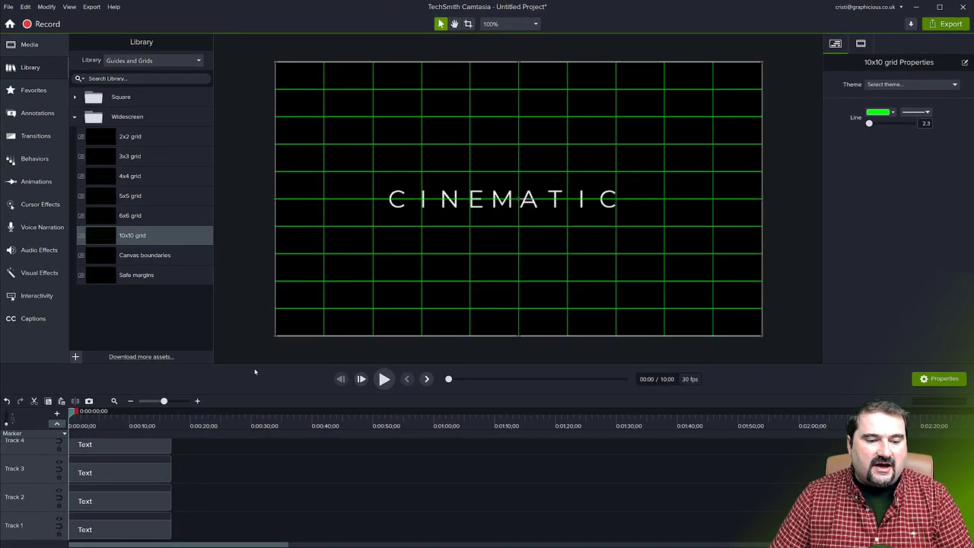
- Move the grid group down to the bottom track, Track 1
{"action": "left_click_drag", "start_coordinate": [256, 366], "coordinate": [256, 276]}
{"action": "scroll", "coordinate": [221, 414], "scroll_direction": "up", "scroll_amount": 2}
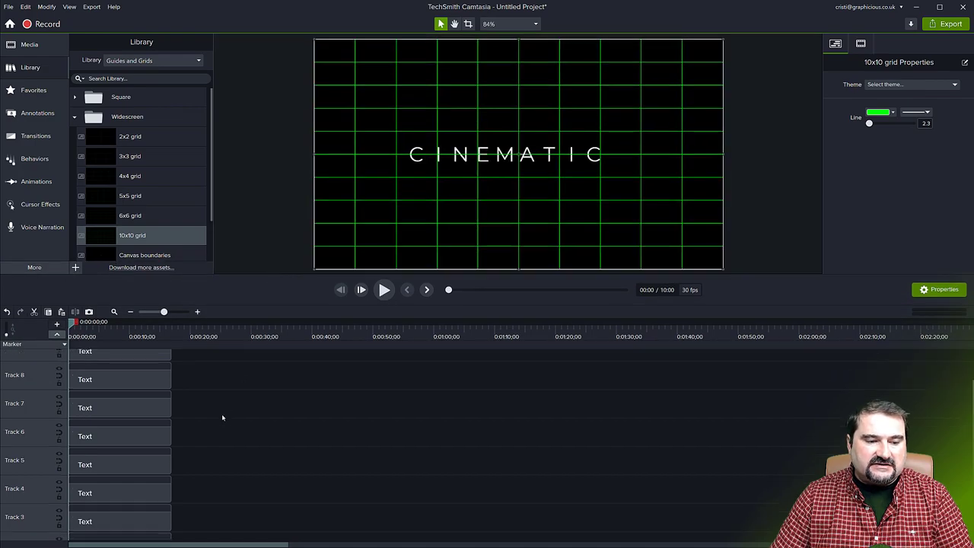
{"action": "left_click_drag", "start_coordinate": [46, 381], "coordinate": [48, 544]}
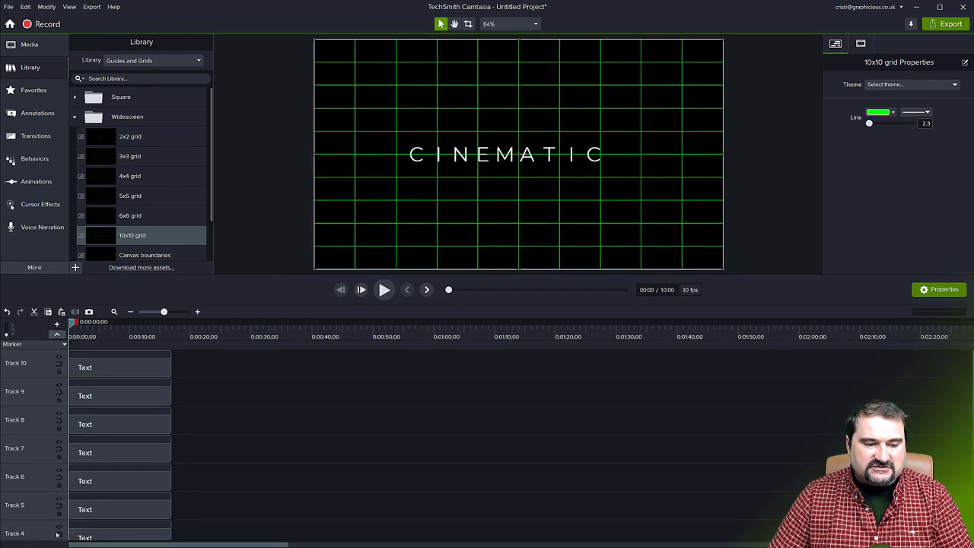
{"action": "scroll", "coordinate": [124, 483], "scroll_direction": "down", "scroll_amount": 3}
{"action": "left_click_drag", "start_coordinate": [46, 473], "coordinate": [38, 524]}
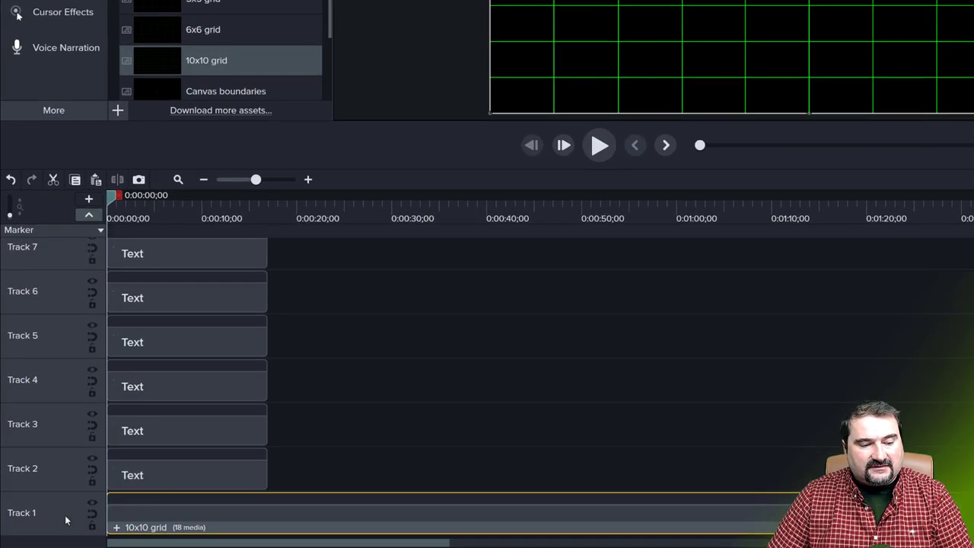
- Insert a track above the grid and duplicate the grid onto it, slightly offset
{"action": "right_click", "coordinate": [86, 516]}
{"action": "mouse_move", "coordinate": [159, 260]}
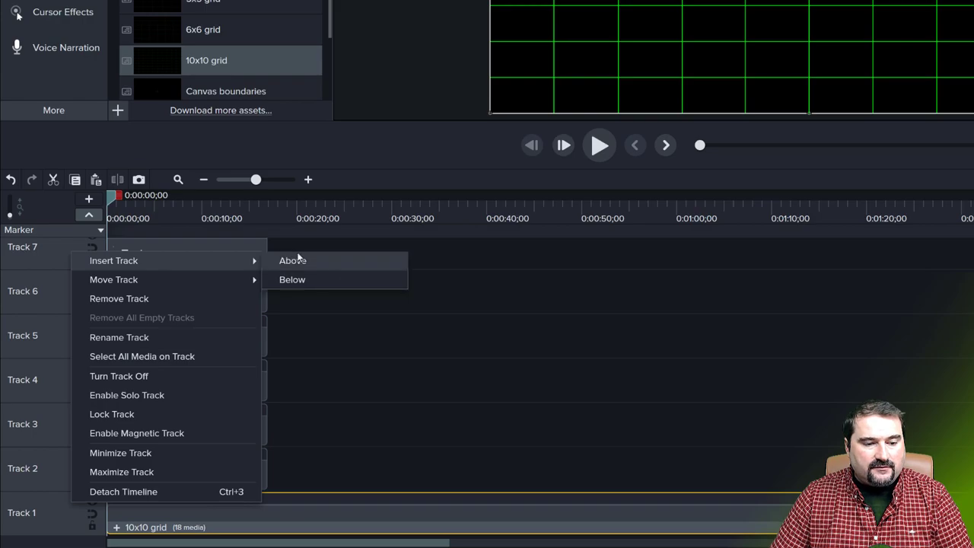
{"action": "left_click", "coordinate": [300, 262]}
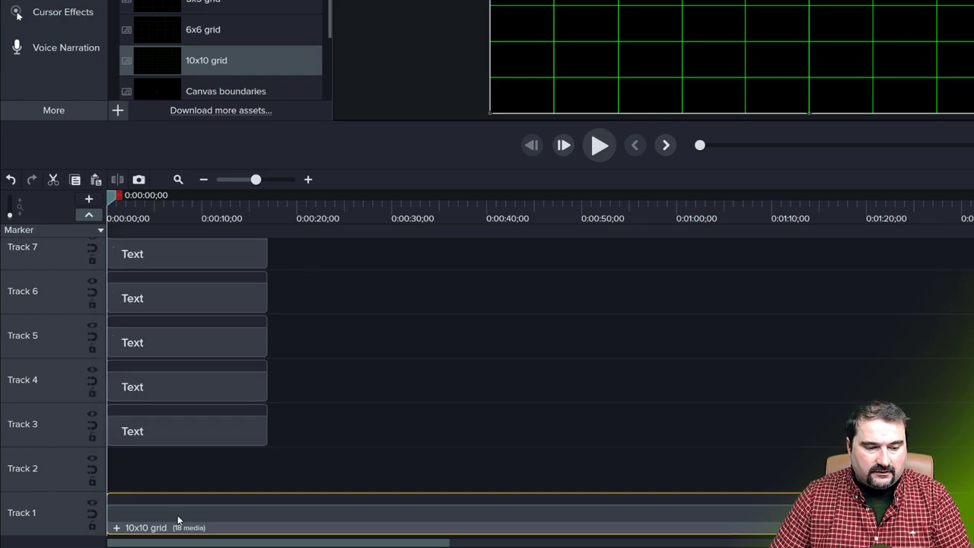
{"action": "key", "text": "ctrl+d"}
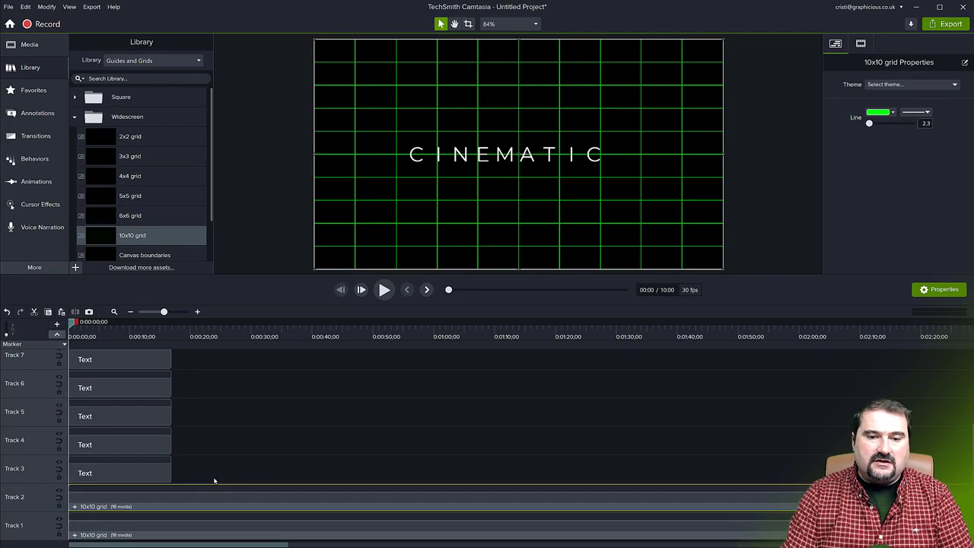
{"action": "key", "text": "Left"}
{"action": "key", "text": "Left"}
{"action": "key", "text": "Left"}
{"action": "key", "text": "Left"}
{"action": "key", "text": "Left"}
{"action": "key", "text": "Right"}
{"action": "key", "text": "Right"}
{"action": "key", "text": "Right"}
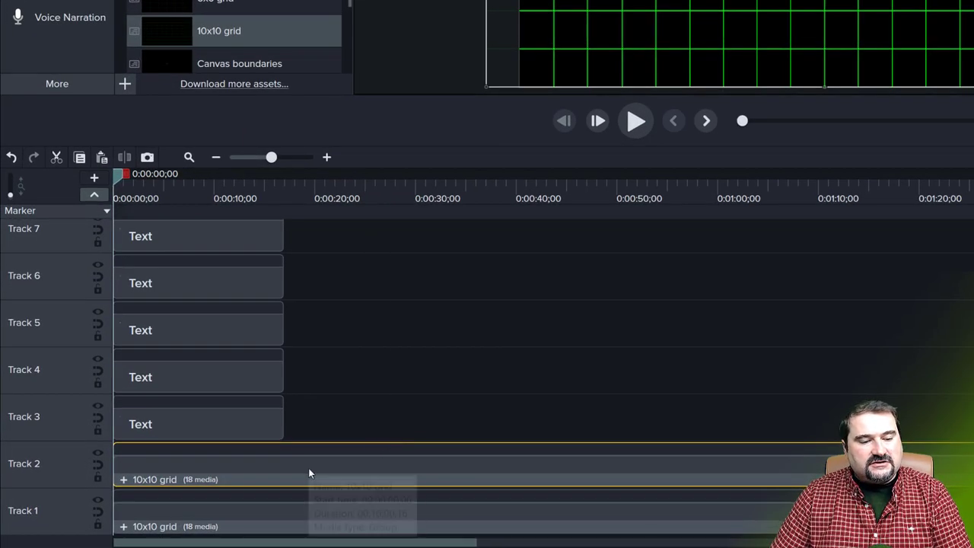
- Lock both grid tracks and clear the selection
{"action": "left_click", "coordinate": [96, 481]}
{"action": "left_click", "coordinate": [96, 481]}
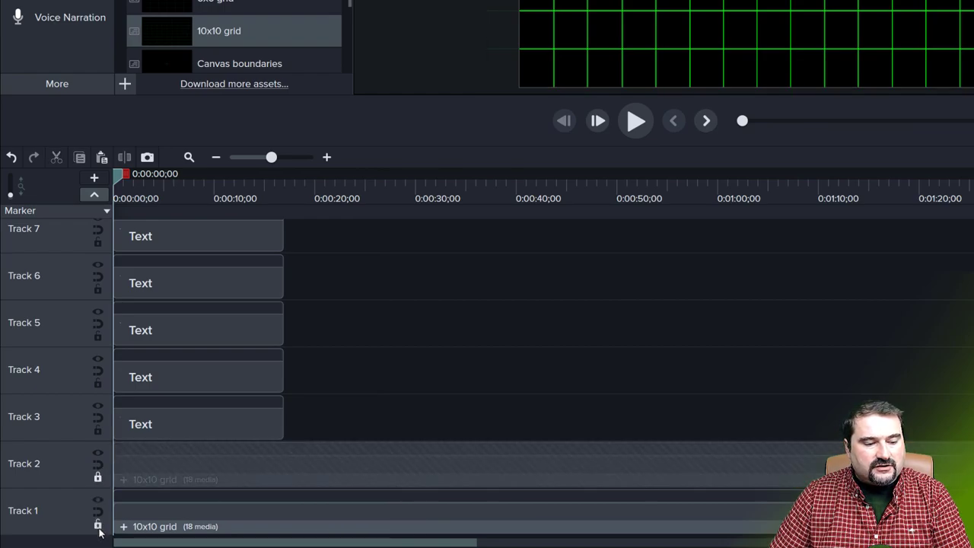
{"action": "left_click", "coordinate": [96, 523]}
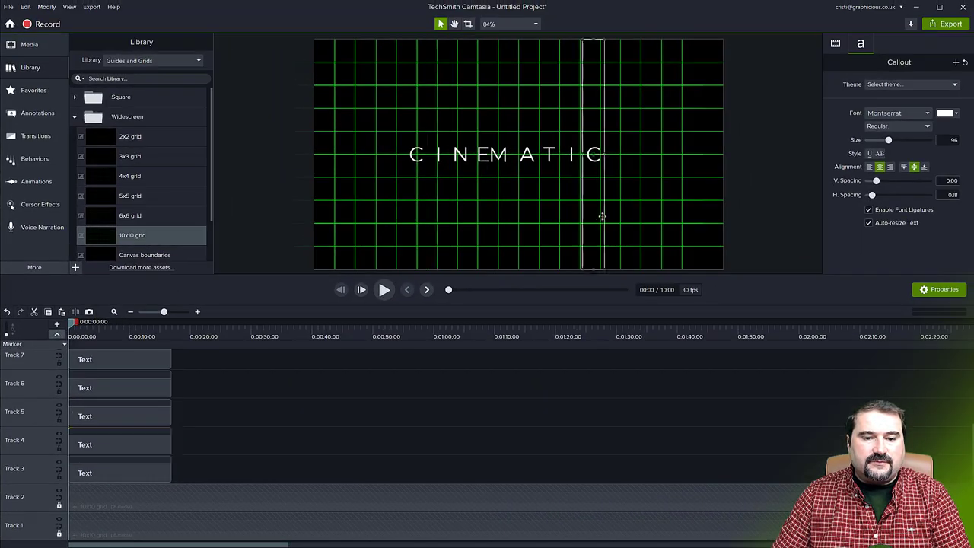
{"action": "left_click", "coordinate": [680, 212]}
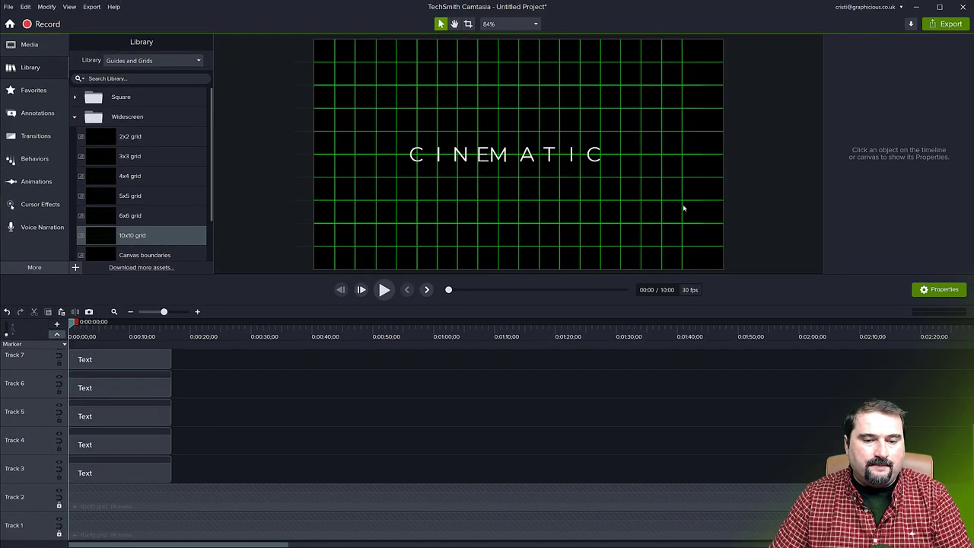
- Select title letters and grid lines on the canvas and shift them slightly right
{"action": "left_click", "coordinate": [500, 157]}
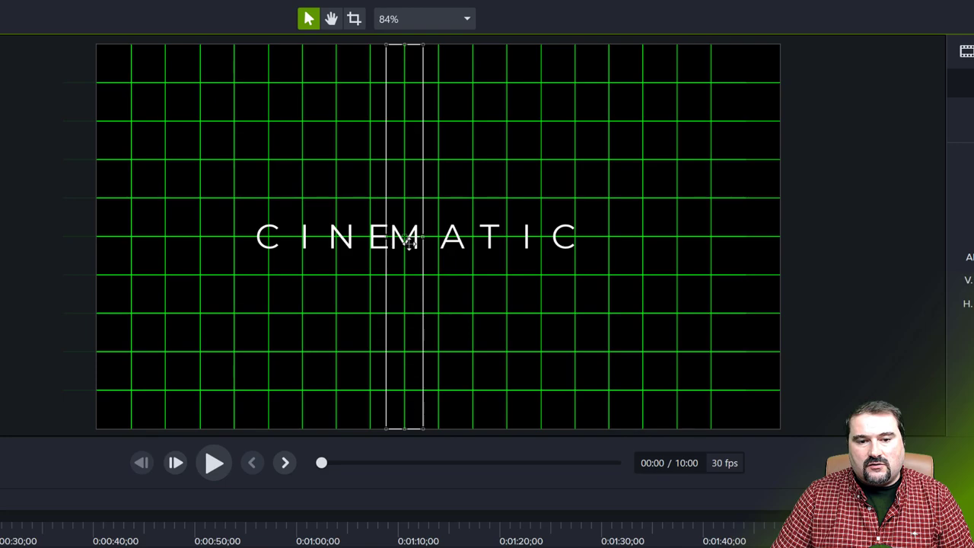
{"action": "left_click", "coordinate": [505, 157]}
{"action": "left_click_drag", "start_coordinate": [417, 242], "coordinate": [429, 242]}
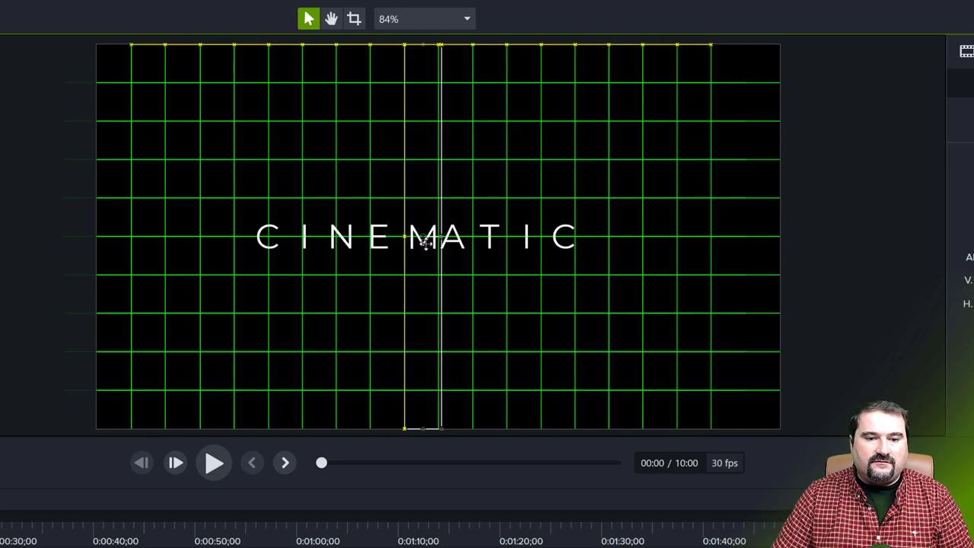
{"action": "left_click", "coordinate": [425, 242]}
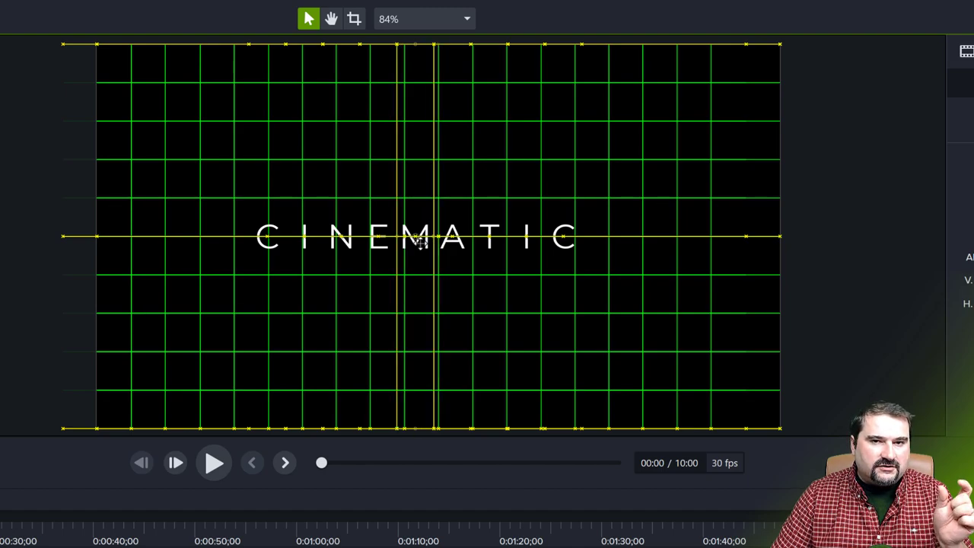
{"action": "left_click_drag", "start_coordinate": [421, 243], "coordinate": [425, 243]}
{"action": "scroll", "coordinate": [322, 241], "scroll_direction": "up", "scroll_amount": 4}
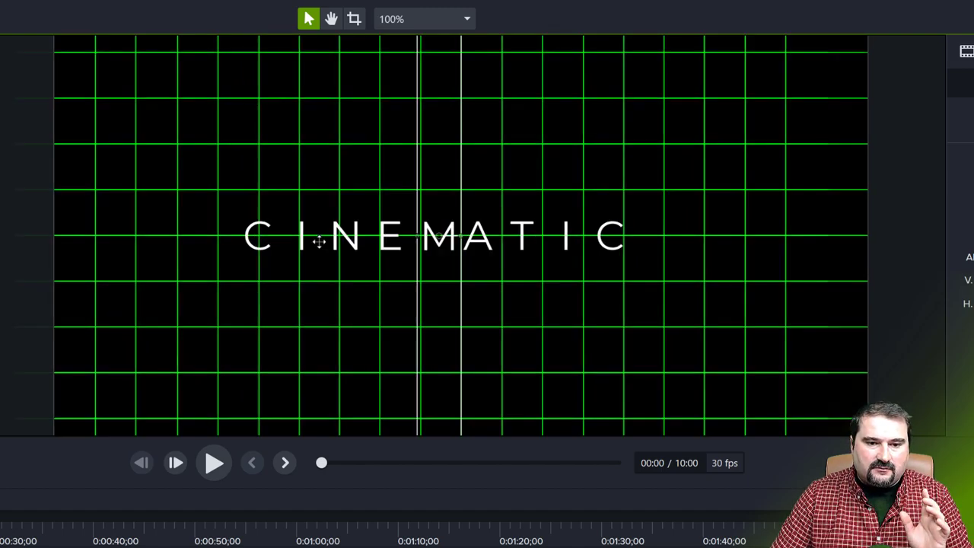
{"action": "left_click_drag", "start_coordinate": [521, 242], "coordinate": [571, 237]}
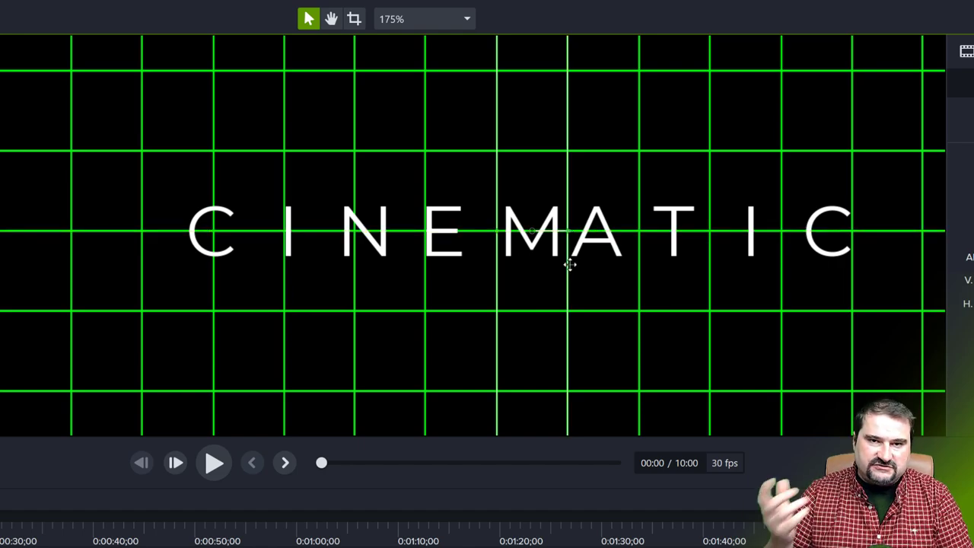
{"action": "scroll", "coordinate": [570, 265], "scroll_direction": "down", "scroll_amount": 2}
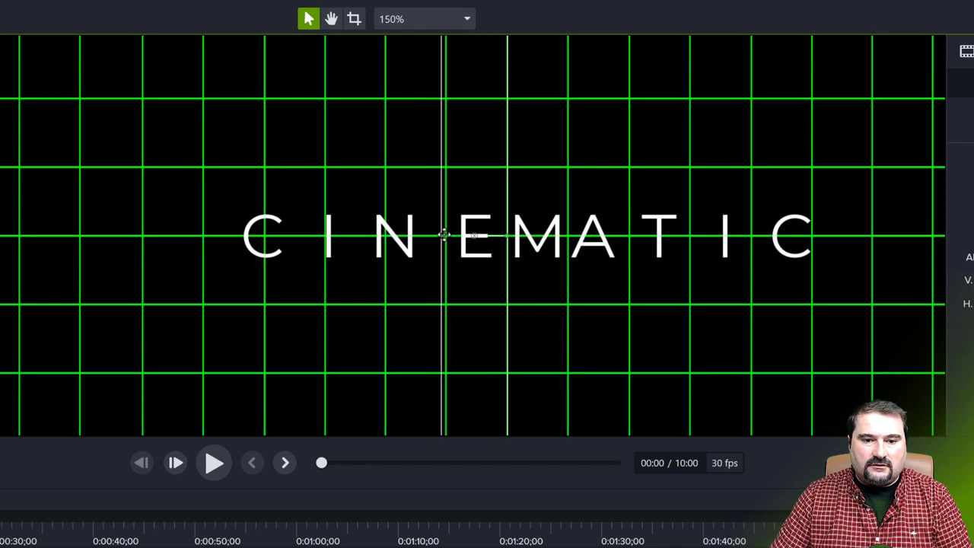
- Line up the N, C, A and T letters with the grid
{"action": "left_click_drag", "start_coordinate": [441, 235], "coordinate": [348, 238]}
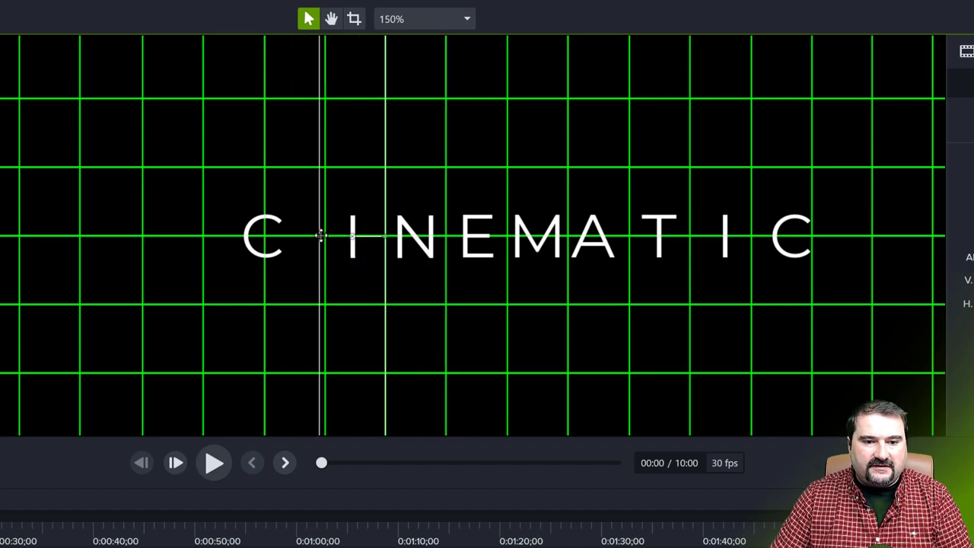
{"action": "left_click_drag", "start_coordinate": [254, 237], "coordinate": [280, 236]}
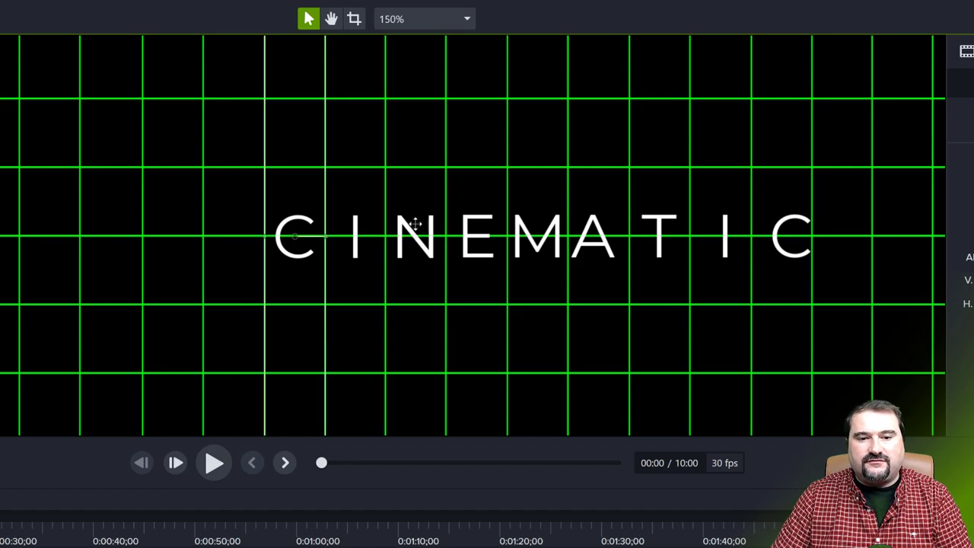
{"action": "left_click_drag", "start_coordinate": [596, 239], "coordinate": [603, 239]}
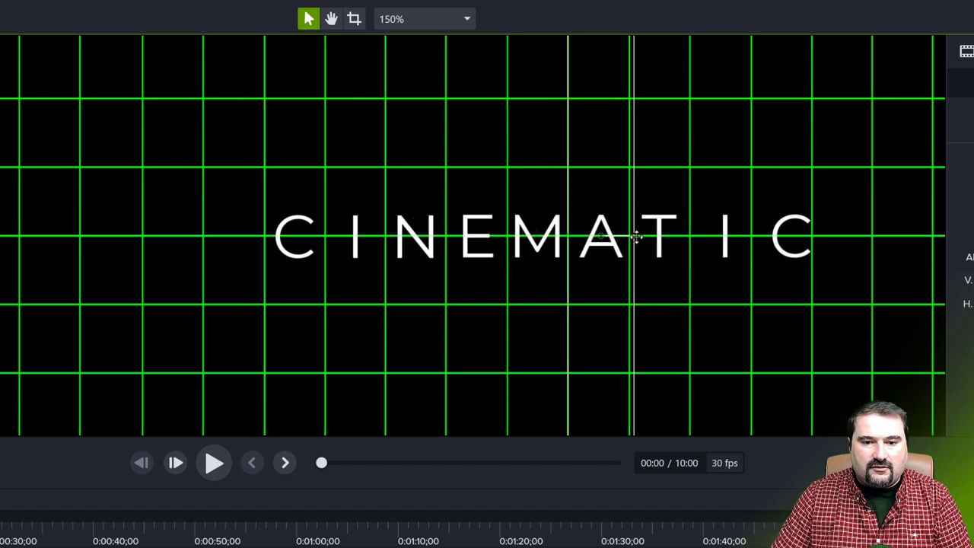
{"action": "left_click_drag", "start_coordinate": [646, 244], "coordinate": [562, 238]}
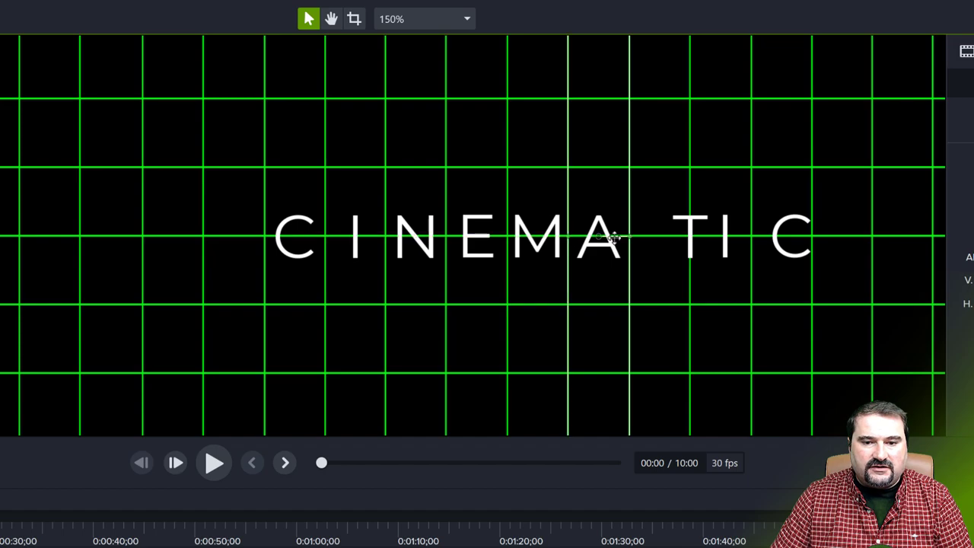
- Pull the T and I left beside the A, recentre the view, and deselect
{"action": "left_click", "coordinate": [681, 240]}
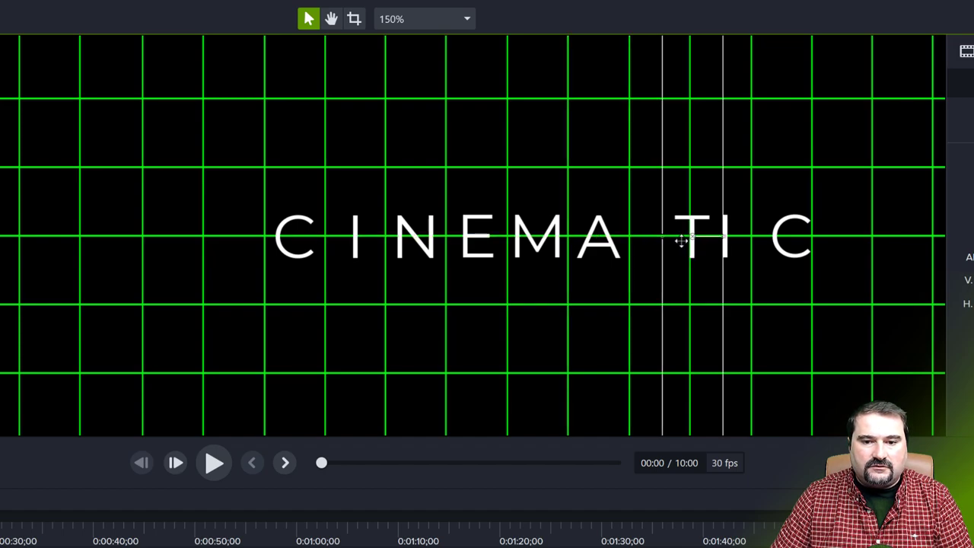
{"action": "left_click_drag", "start_coordinate": [679, 245], "coordinate": [655, 245]}
{"action": "left_click", "coordinate": [729, 241]}
{"action": "left_click_drag", "start_coordinate": [727, 240], "coordinate": [750, 240]}
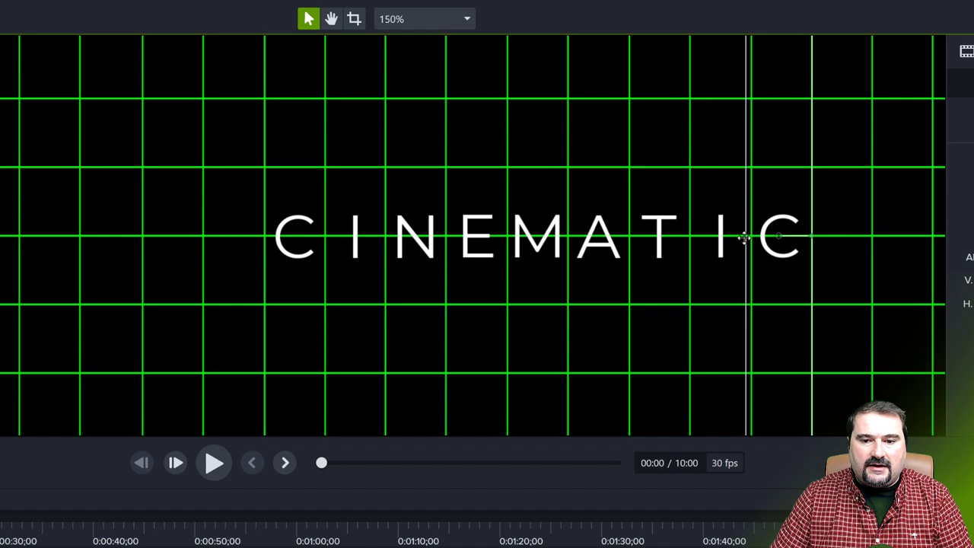
{"action": "scroll", "coordinate": [648, 251], "scroll_direction": "down", "scroll_amount": 2}
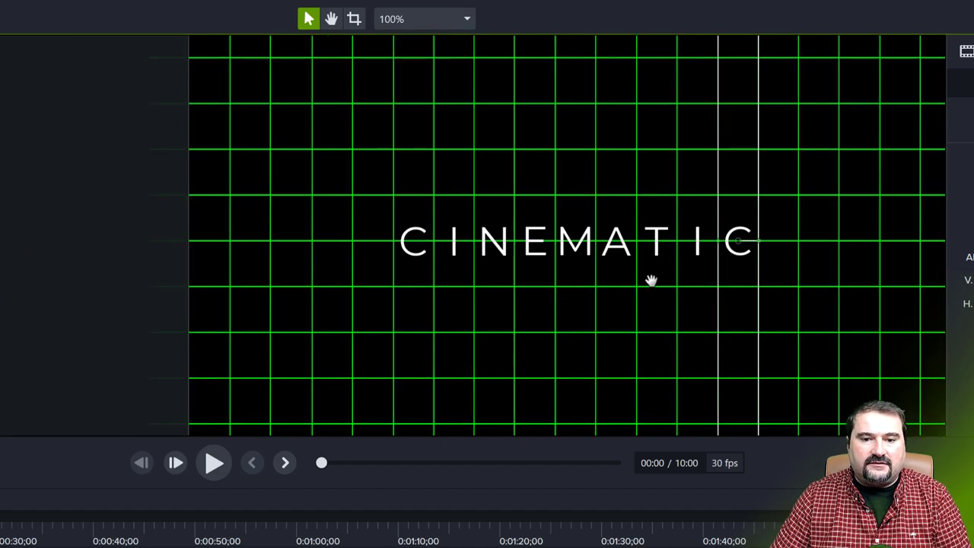
{"action": "left_click_drag", "start_coordinate": [650, 279], "coordinate": [543, 256]}
{"action": "key", "text": "v"}
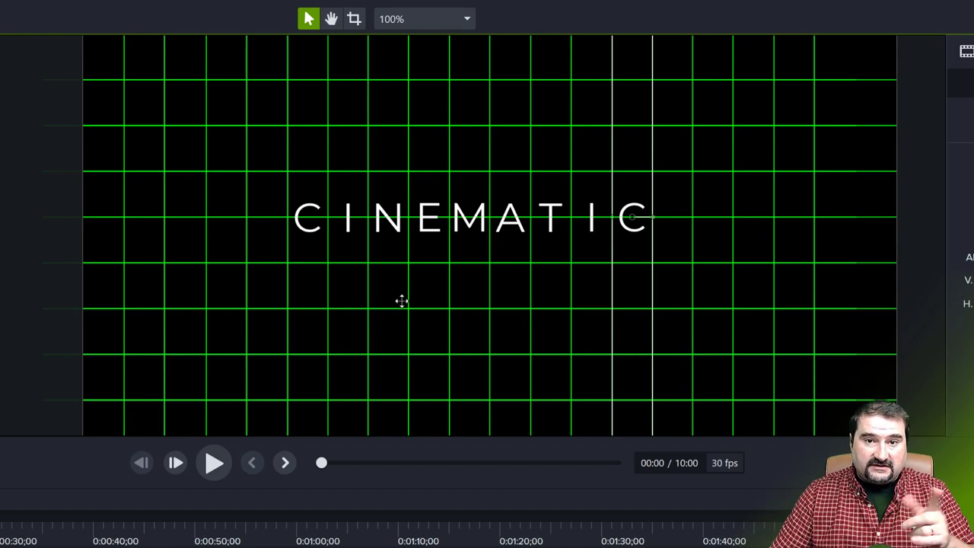
{"action": "left_click", "coordinate": [28, 265]}
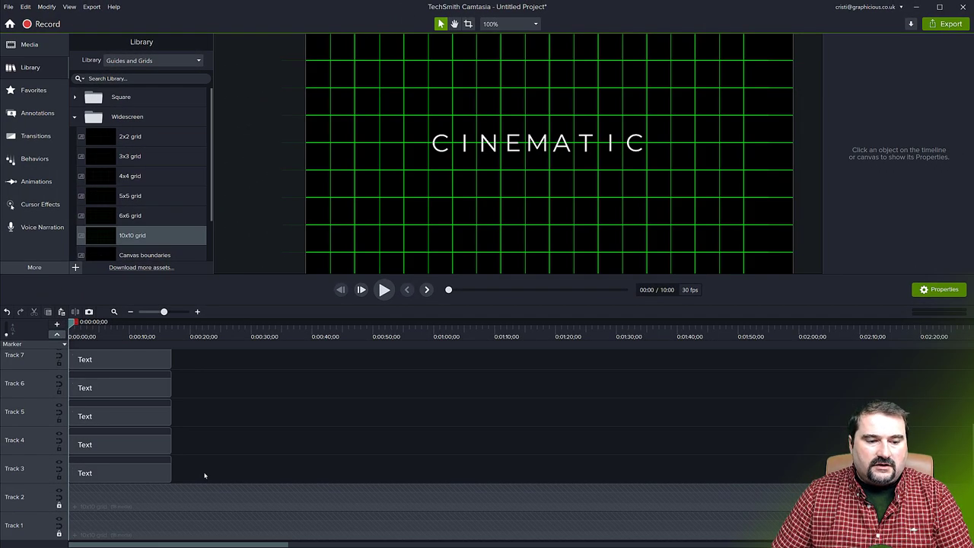
- Select all letter clips and add custom animations ending at 0:00:10;20
{"action": "scroll", "coordinate": [204, 476], "scroll_direction": "up", "scroll_amount": 3}
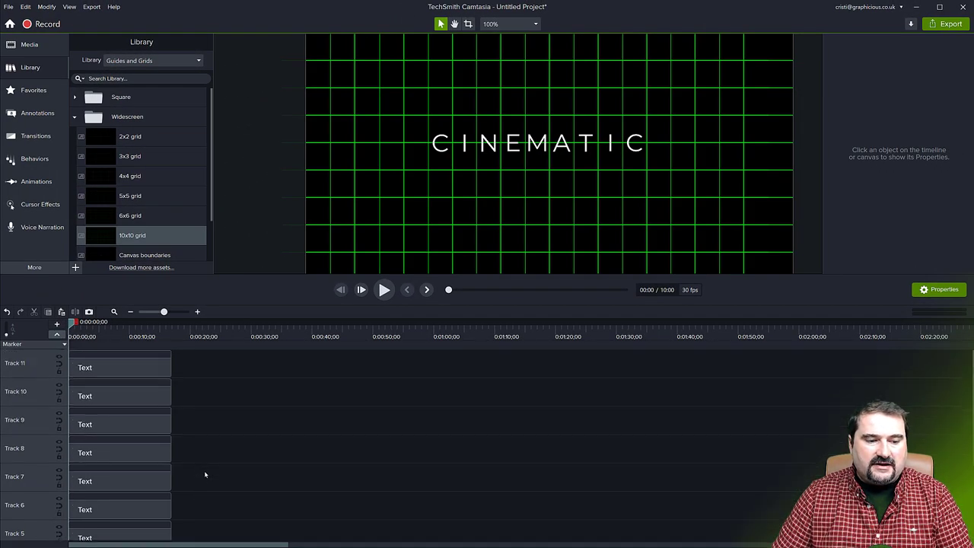
{"action": "scroll", "coordinate": [137, 456], "scroll_direction": "down", "scroll_amount": 3}
{"action": "left_click", "coordinate": [128, 468]}
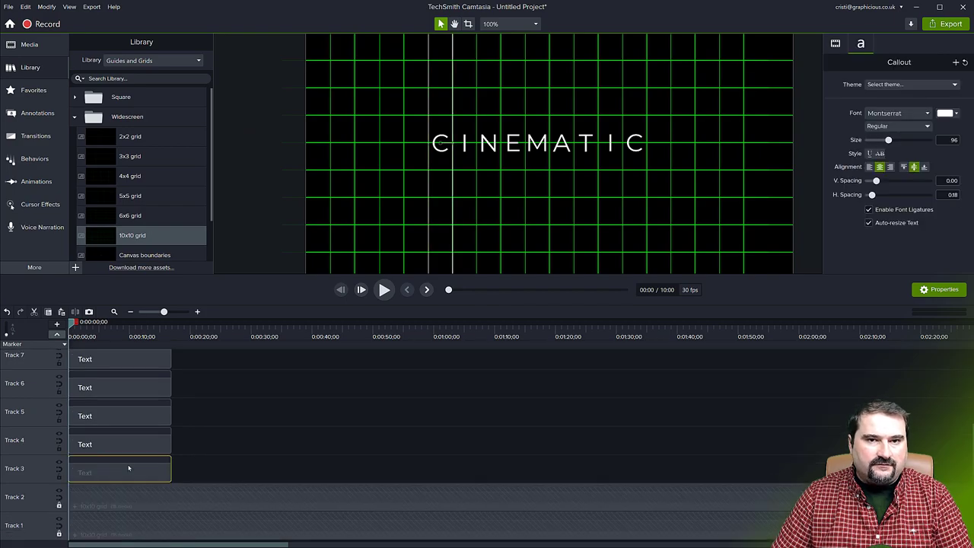
{"action": "left_click_drag", "start_coordinate": [189, 475], "coordinate": [108, 340]}
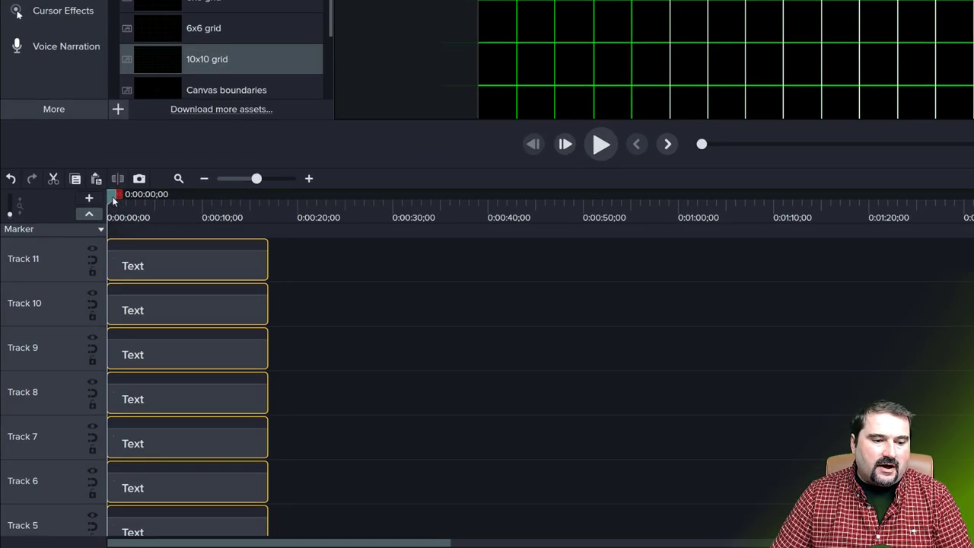
{"action": "left_click_drag", "start_coordinate": [113, 199], "coordinate": [213, 204]}
{"action": "key", "text": "shift+a"}
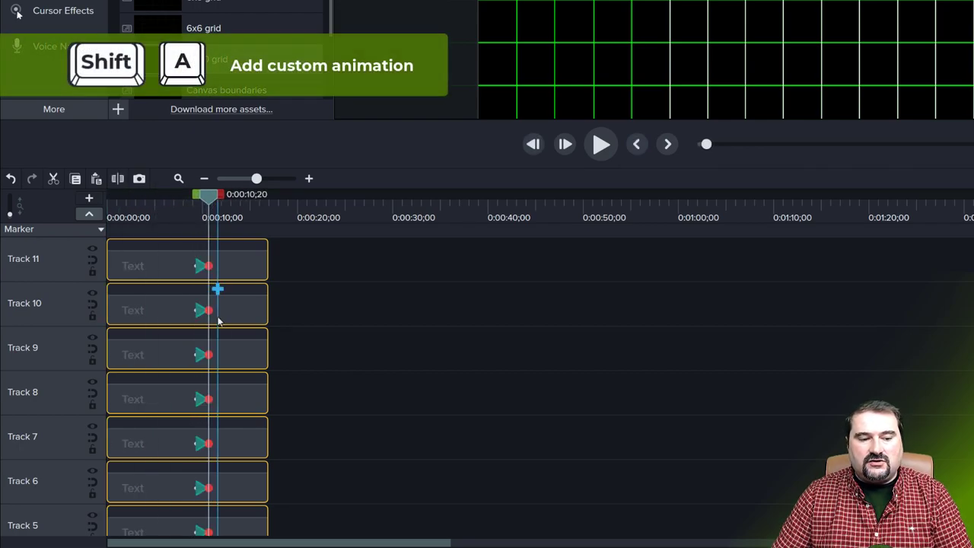
- Shrink track heights to fit every track and select the animations on Tracks 11 through 7
{"action": "scroll", "coordinate": [203, 376], "scroll_direction": "up", "scroll_amount": 2}
{"action": "scroll", "coordinate": [202, 377], "scroll_direction": "up", "scroll_amount": 2}
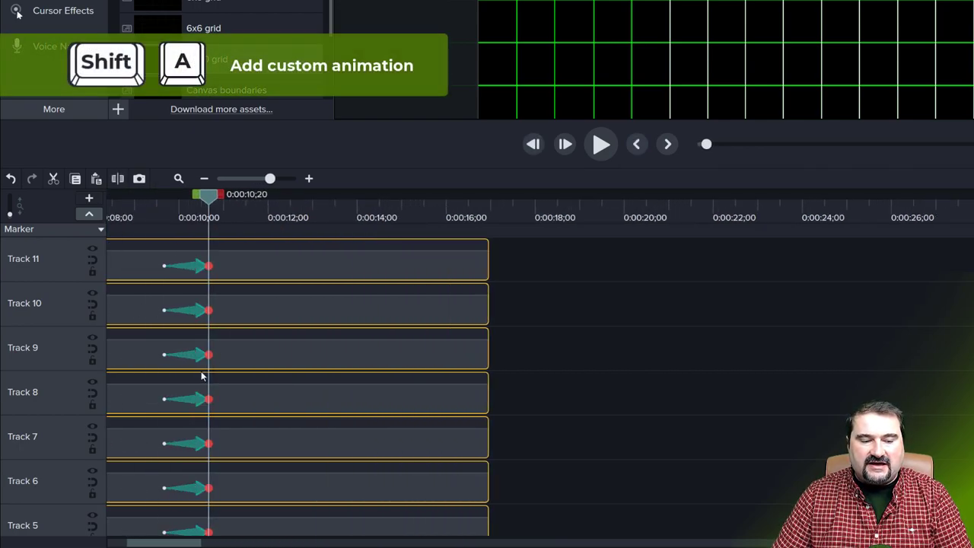
{"action": "scroll", "coordinate": [262, 391], "scroll_direction": "up", "scroll_amount": 2}
{"action": "scroll", "coordinate": [262, 391], "scroll_direction": "left", "scroll_amount": 3}
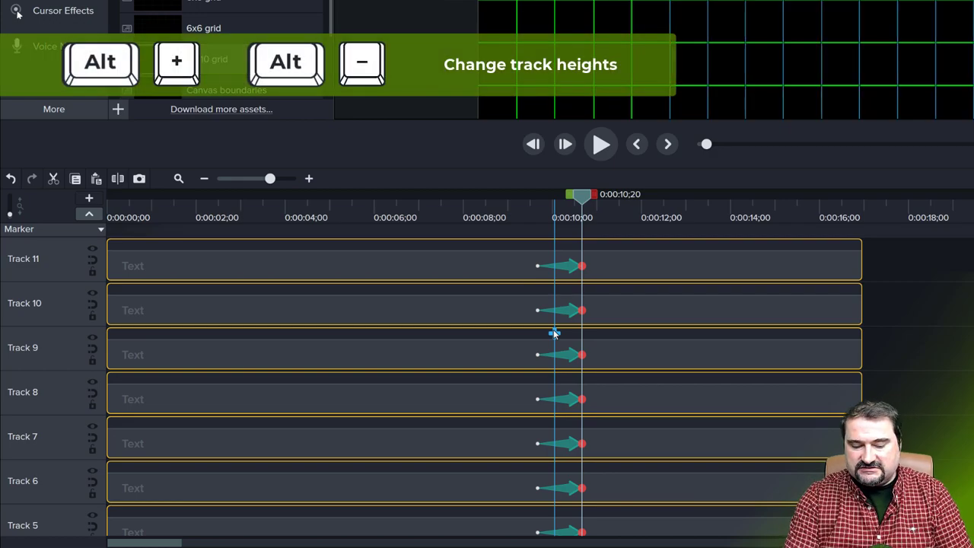
{"action": "key", "text": "alt+minus"}
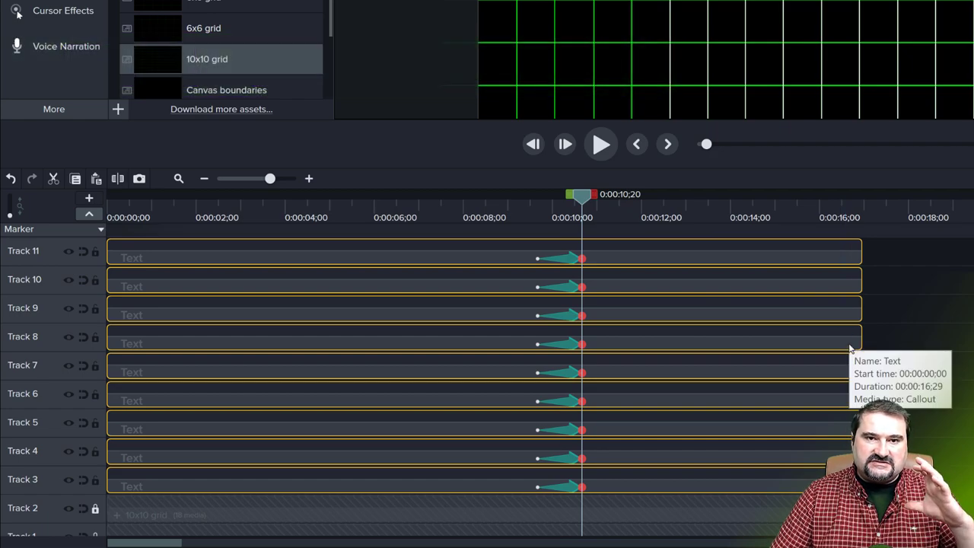
{"action": "left_click", "coordinate": [565, 260]}
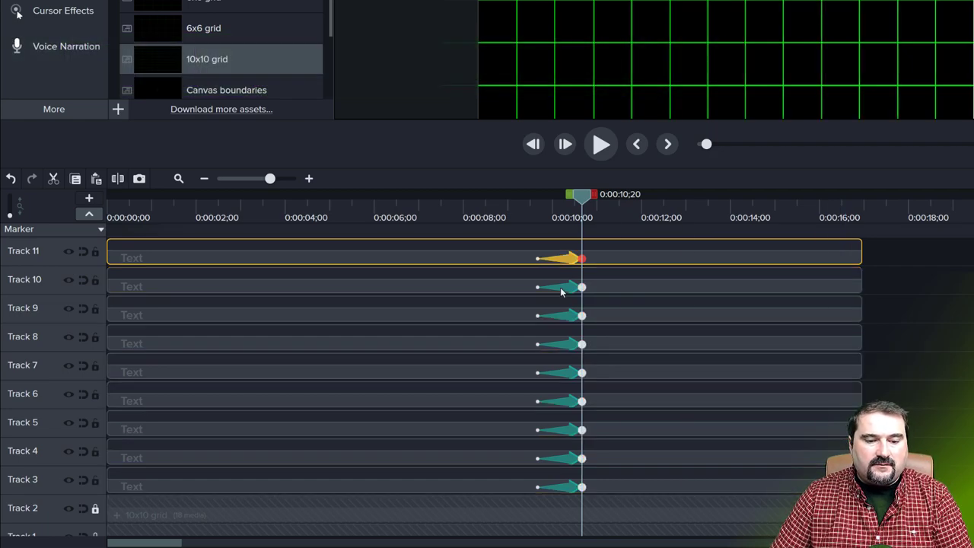
{"action": "left_click", "coordinate": [561, 288]}
{"action": "left_click", "coordinate": [564, 316]}
{"action": "left_click", "coordinate": [565, 346]}
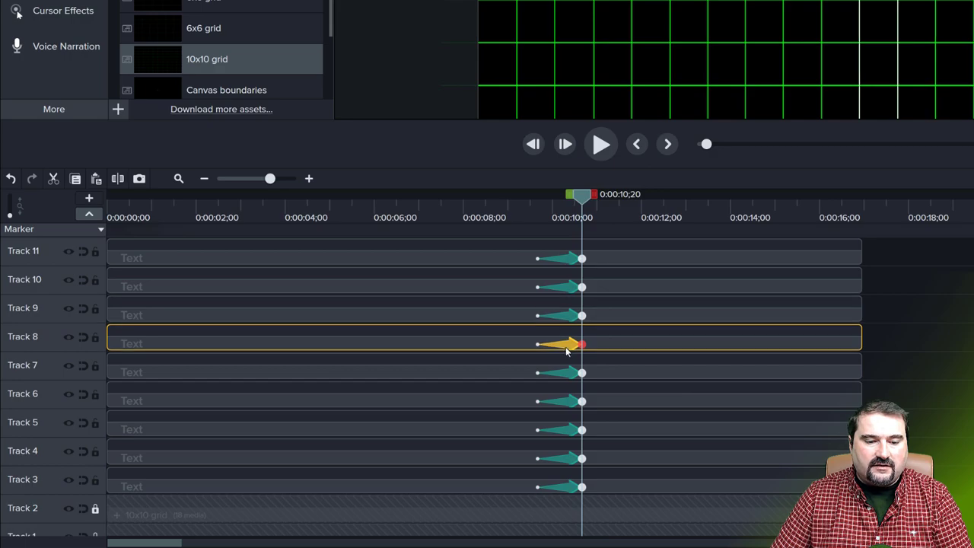
{"action": "left_click", "coordinate": [569, 374]}
- Past the animations' end, spread C, I, N and E out toward the left edge
{"action": "left_click_drag", "start_coordinate": [582, 197], "coordinate": [617, 203]}
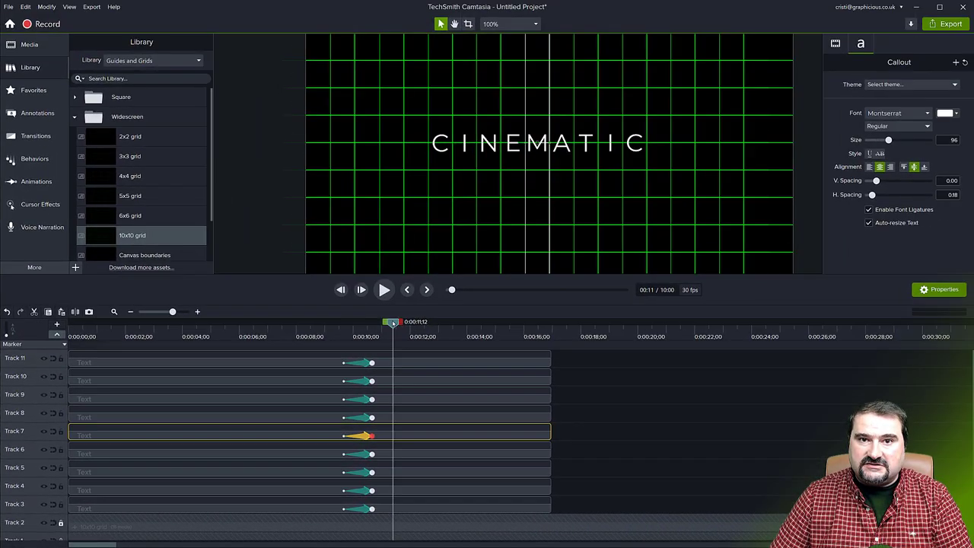
{"action": "left_click", "coordinate": [443, 154]}
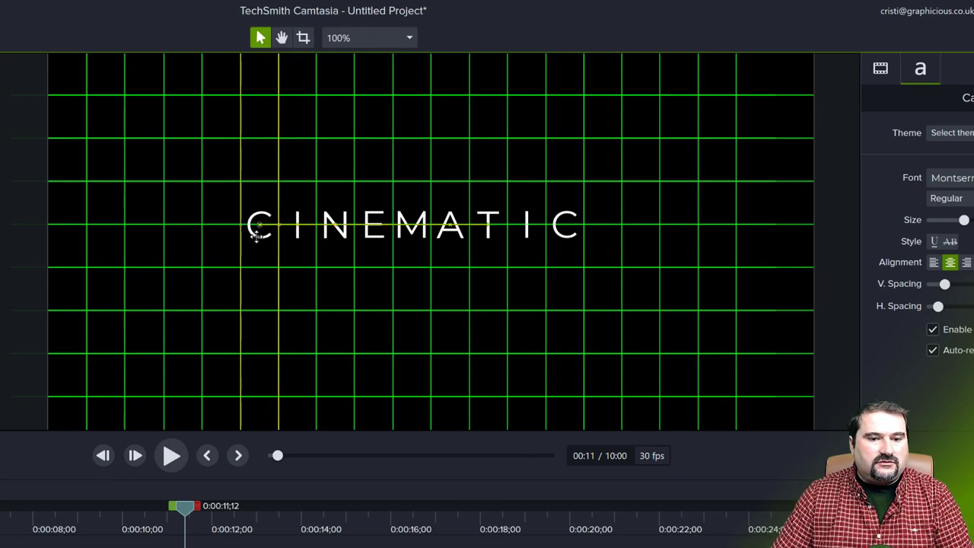
{"action": "left_click_drag", "start_coordinate": [257, 244], "coordinate": [110, 238]}
{"action": "left_click_drag", "start_coordinate": [293, 228], "coordinate": [182, 234]}
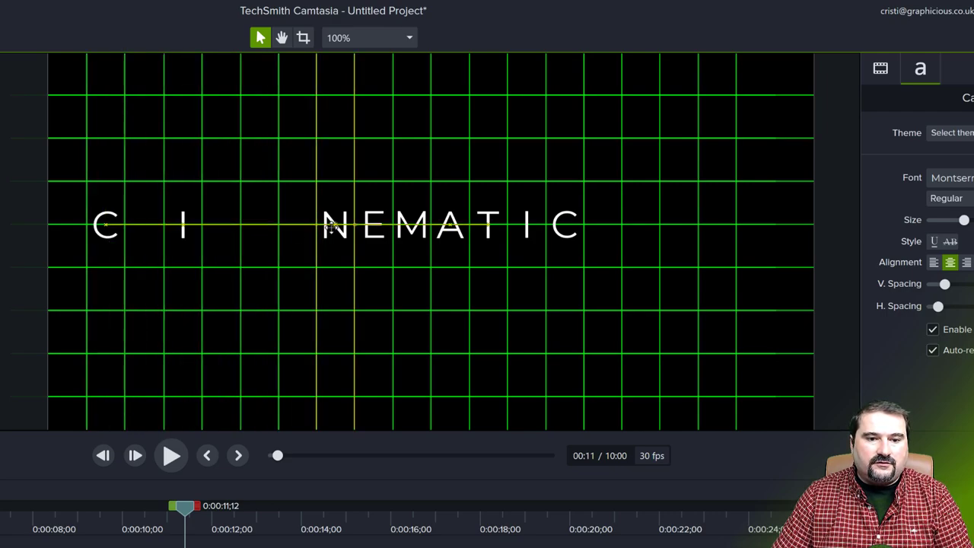
{"action": "left_click_drag", "start_coordinate": [334, 228], "coordinate": [259, 229]}
{"action": "left_click_drag", "start_coordinate": [369, 229], "coordinate": [335, 228]}
- Spread A, T, I and C out to the right, zoom to 75%, and scrub back to 0:00:09;13
{"action": "left_click_drag", "start_coordinate": [560, 225], "coordinate": [718, 226]}
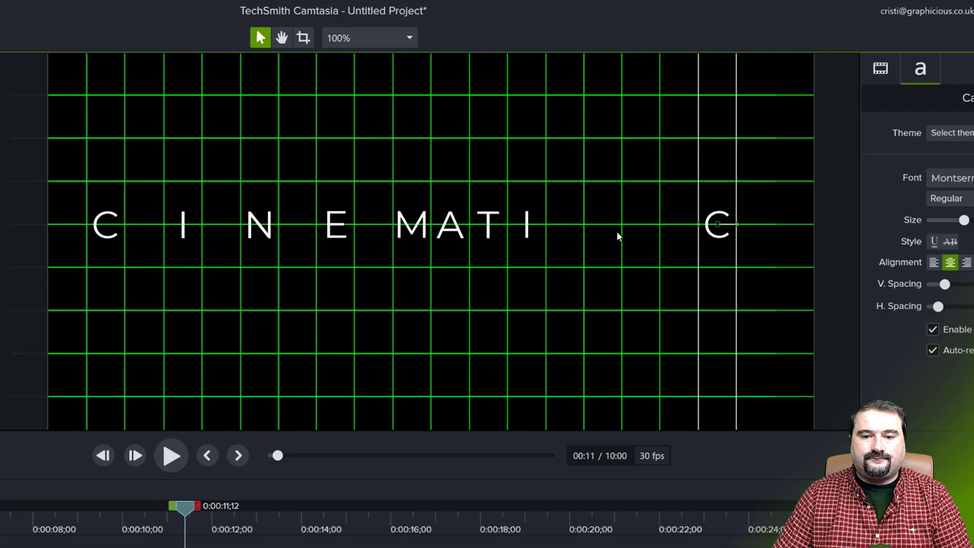
{"action": "left_click_drag", "start_coordinate": [529, 224], "coordinate": [638, 223]}
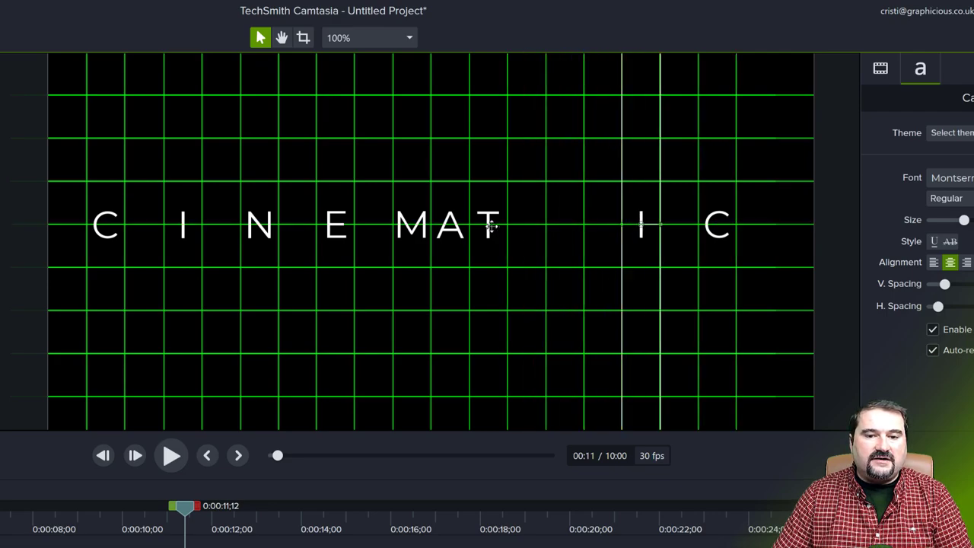
{"action": "left_click_drag", "start_coordinate": [491, 226], "coordinate": [565, 226]}
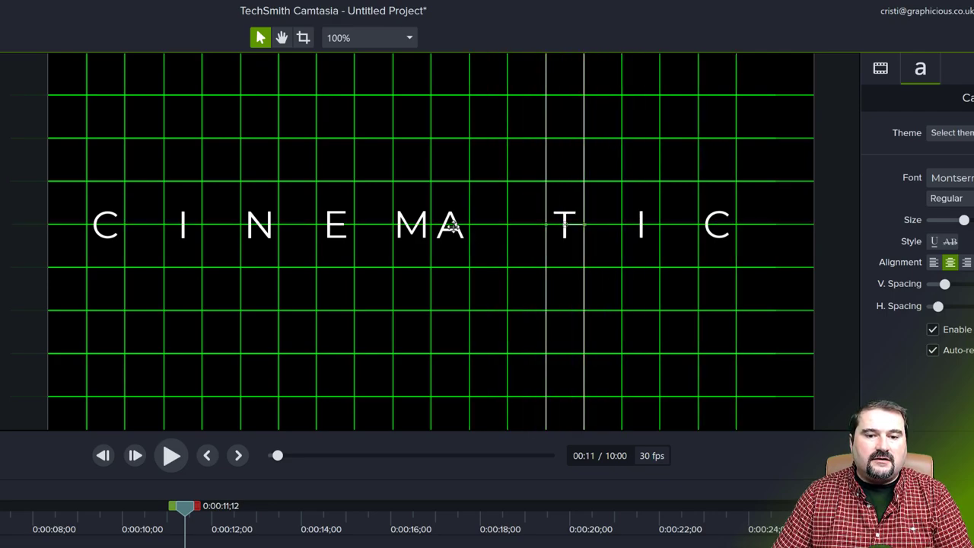
{"action": "left_click_drag", "start_coordinate": [453, 226], "coordinate": [491, 226]}
{"action": "key", "text": "ctrl+minus"}
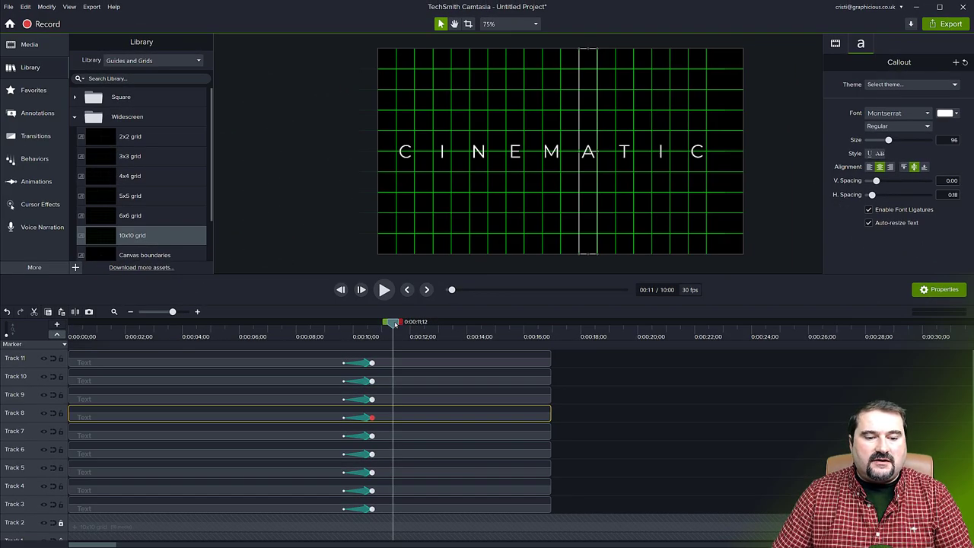
{"action": "left_click_drag", "start_coordinate": [395, 324], "coordinate": [340, 326]}
{"action": "key", "text": "space"}
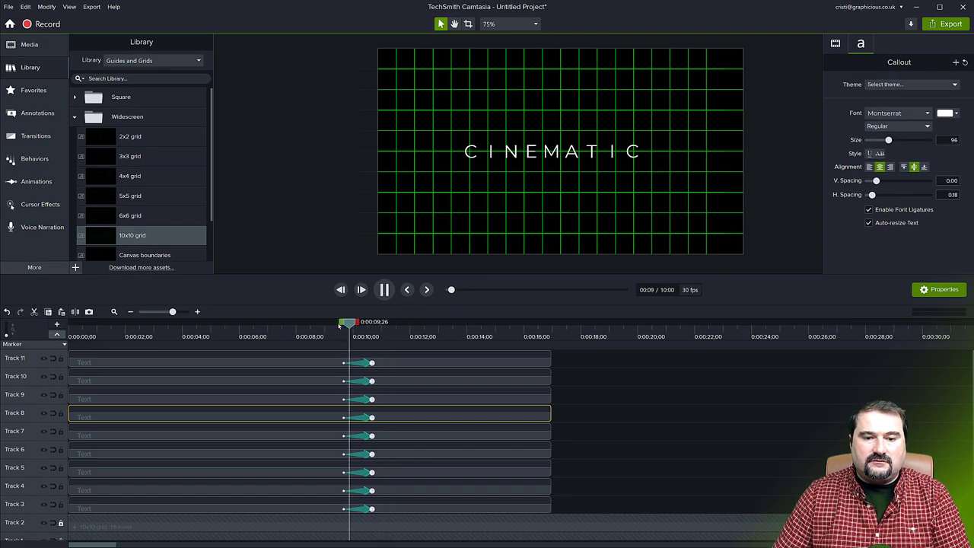
{"action": "key", "text": "space"}
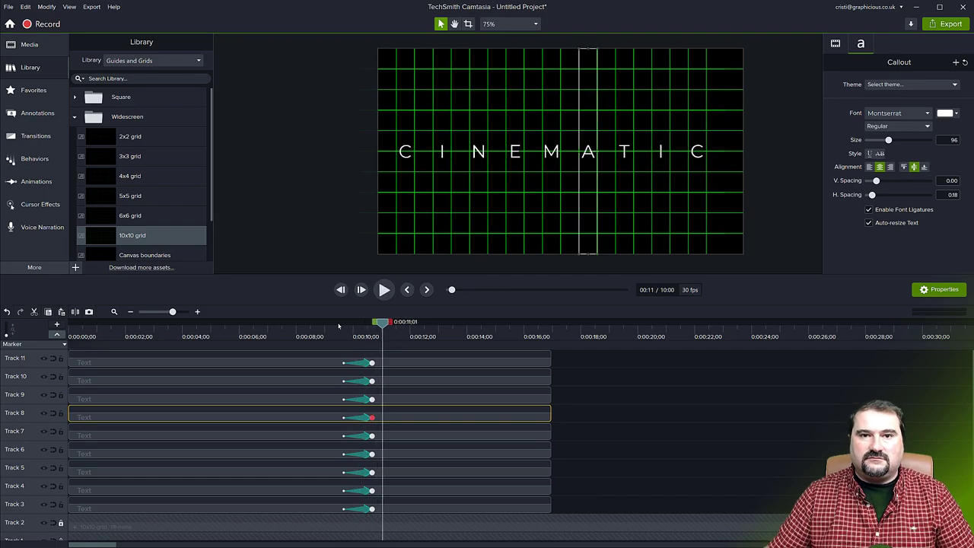
{"action": "scroll", "coordinate": [593, 162], "scroll_direction": "up", "scroll_amount": 5}
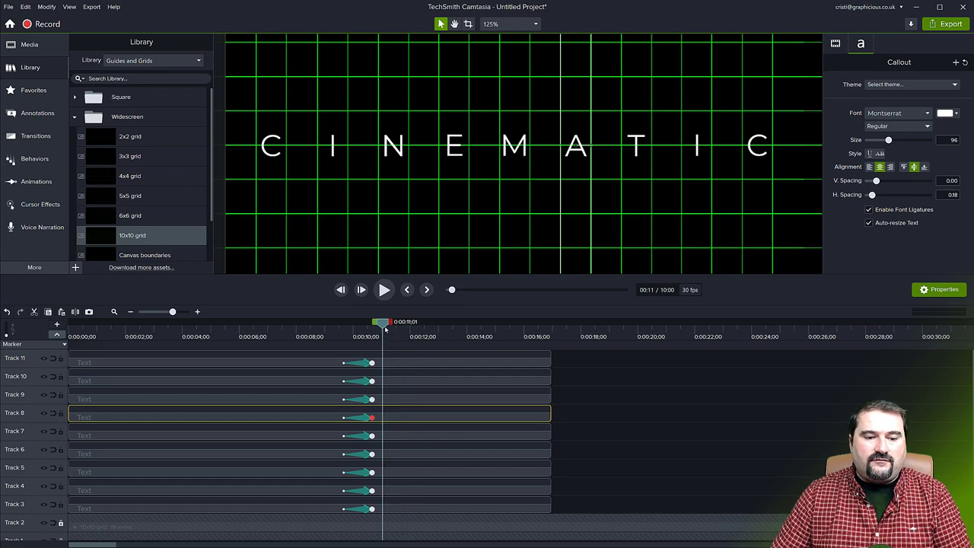
{"action": "left_click_drag", "start_coordinate": [385, 333], "coordinate": [329, 332]}
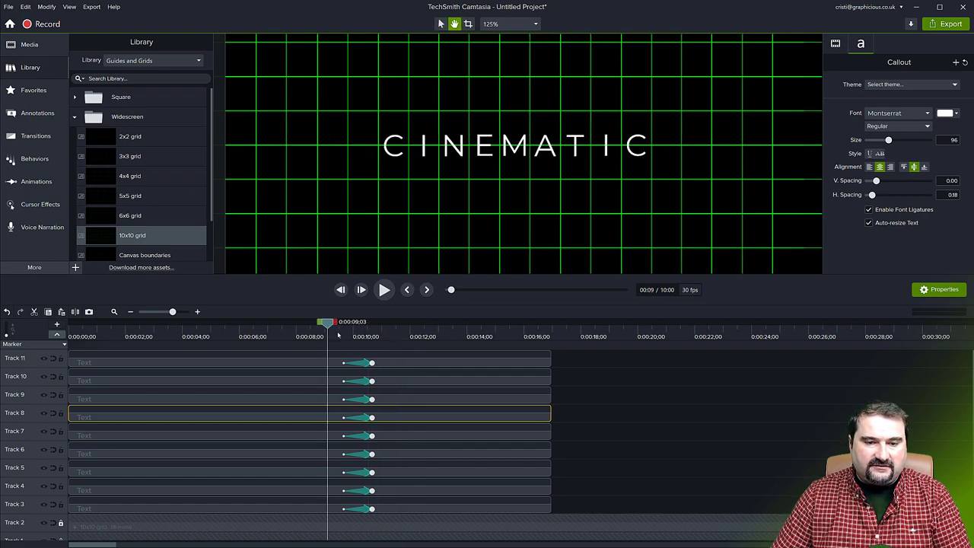
{"action": "key", "text": "space"}
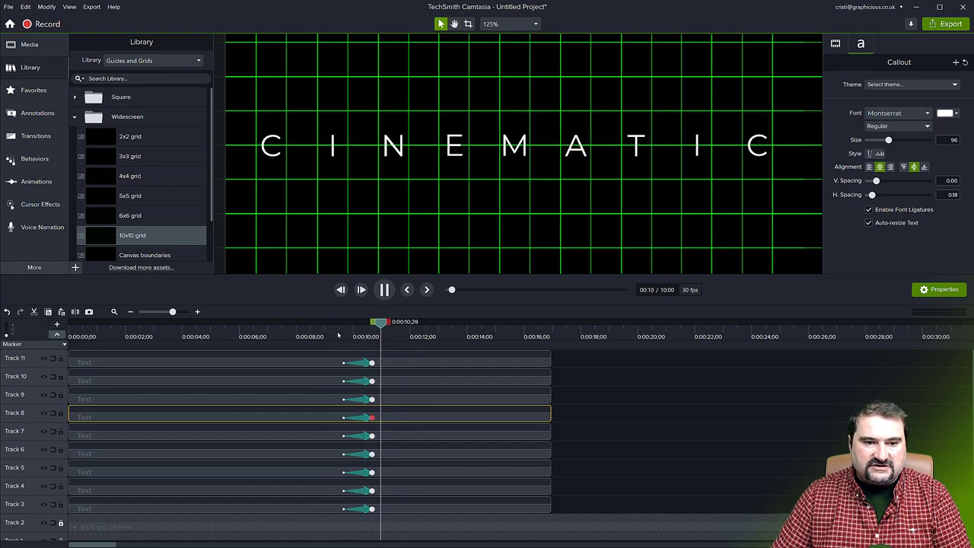
{"action": "key", "text": "space"}
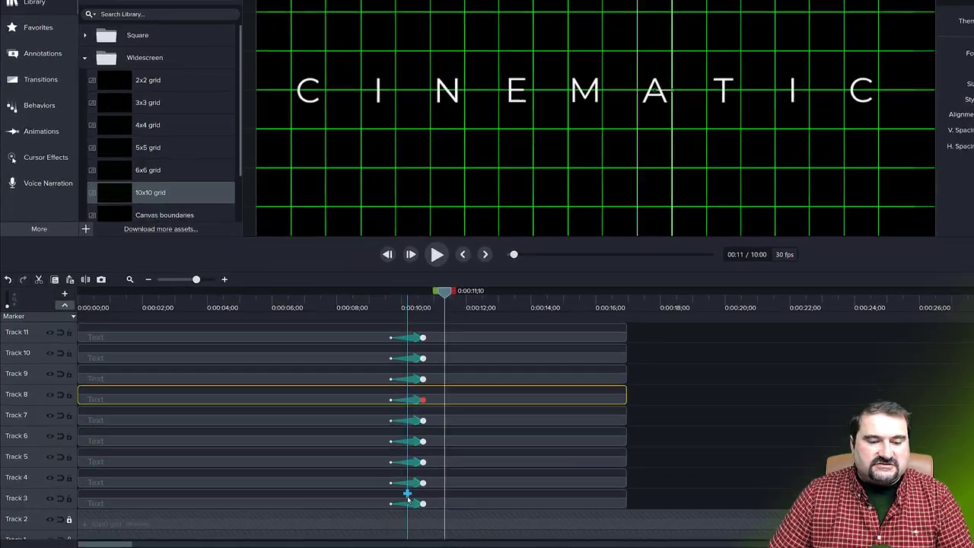
{"action": "left_click", "coordinate": [364, 509]}
{"action": "left_click", "coordinate": [447, 478], "text": "ctrl"}
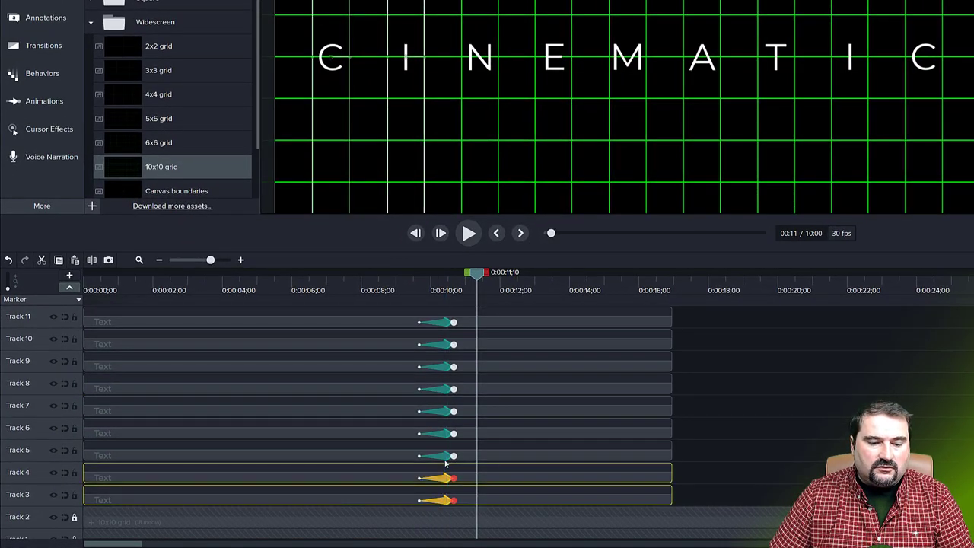
{"action": "left_click", "coordinate": [447, 455], "text": "ctrl"}
{"action": "left_click", "coordinate": [448, 435], "text": "ctrl"}
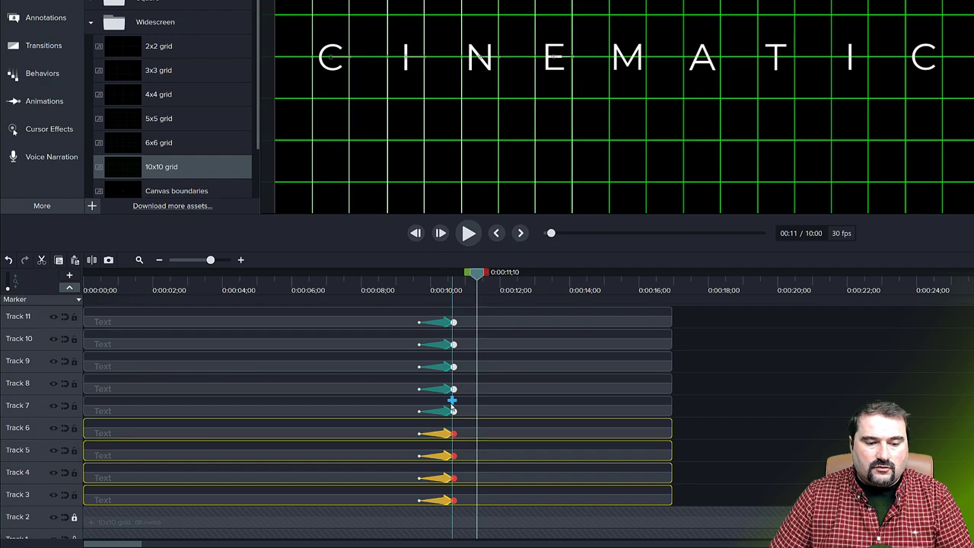
{"action": "left_click", "coordinate": [448, 414], "text": "ctrl"}
{"action": "left_click", "coordinate": [444, 389], "text": "ctrl"}
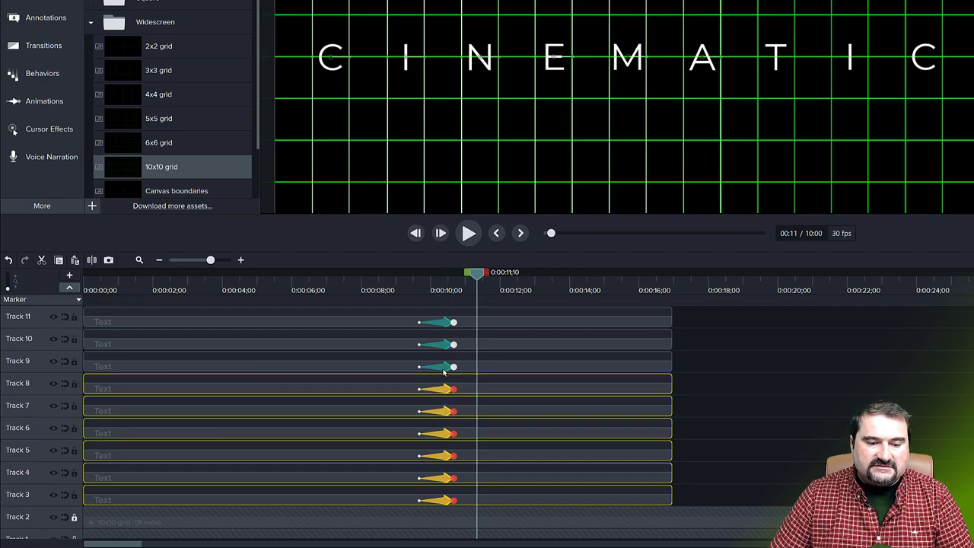
{"action": "left_click", "coordinate": [445, 368], "text": "ctrl"}
{"action": "left_click", "coordinate": [446, 345], "text": "ctrl"}
{"action": "left_click", "coordinate": [448, 324], "text": "ctrl"}
{"action": "left_click_drag", "start_coordinate": [457, 322], "coordinate": [594, 328]}
{"action": "left_click_drag", "start_coordinate": [596, 280], "coordinate": [404, 289]}
{"action": "left_click", "coordinate": [469, 233]}
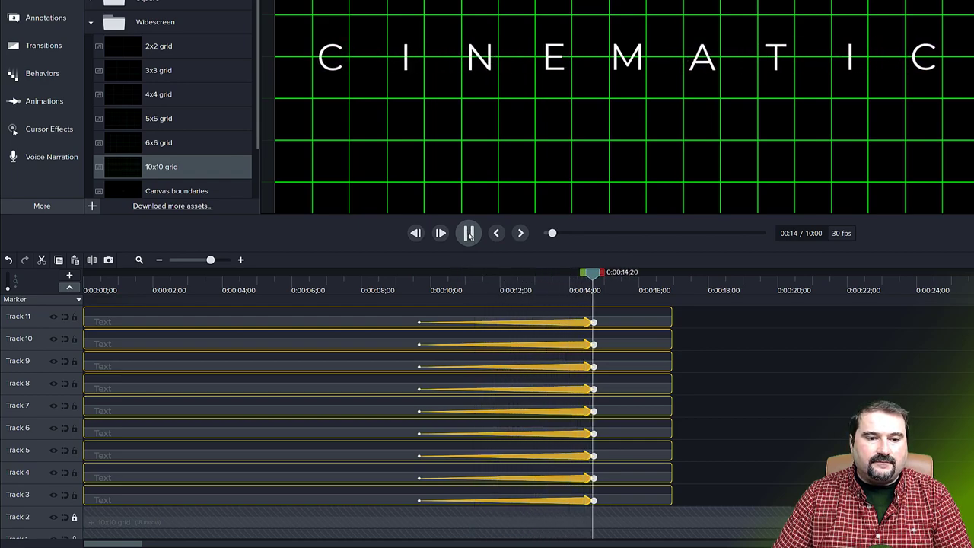
{"action": "left_click", "coordinate": [469, 233]}
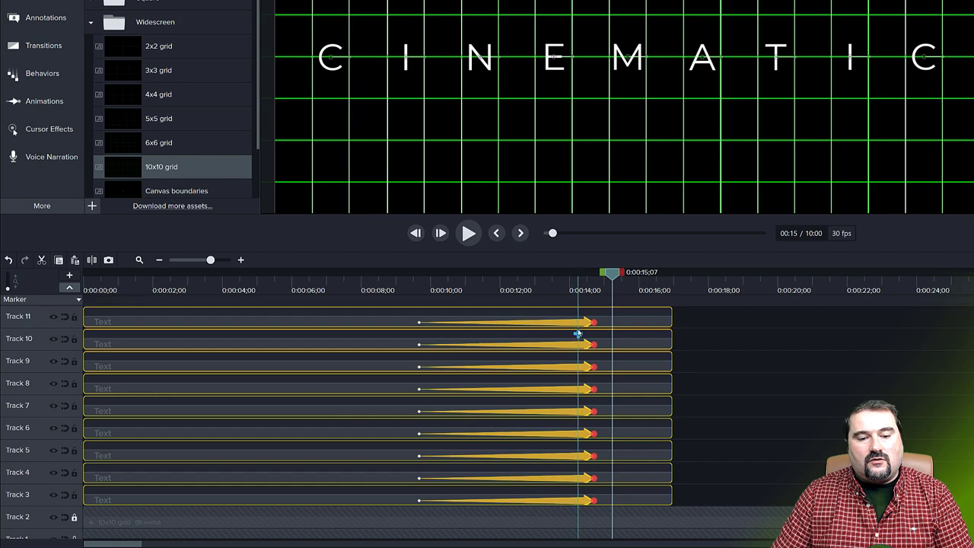
- Move the nine letter animations to the clip start and replay from the beginning
{"action": "left_click_drag", "start_coordinate": [584, 325], "coordinate": [255, 329]}
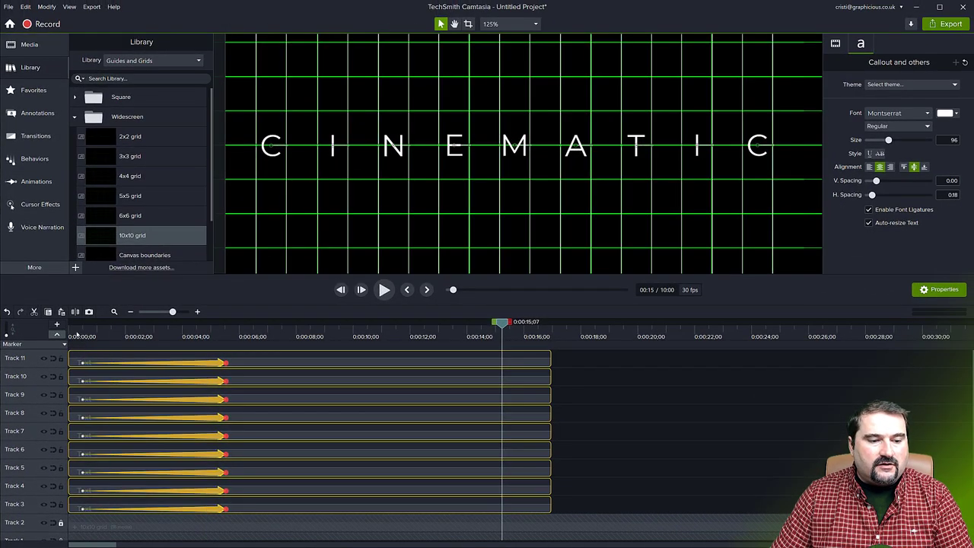
{"action": "left_click", "coordinate": [76, 333]}
{"action": "key", "text": "space"}
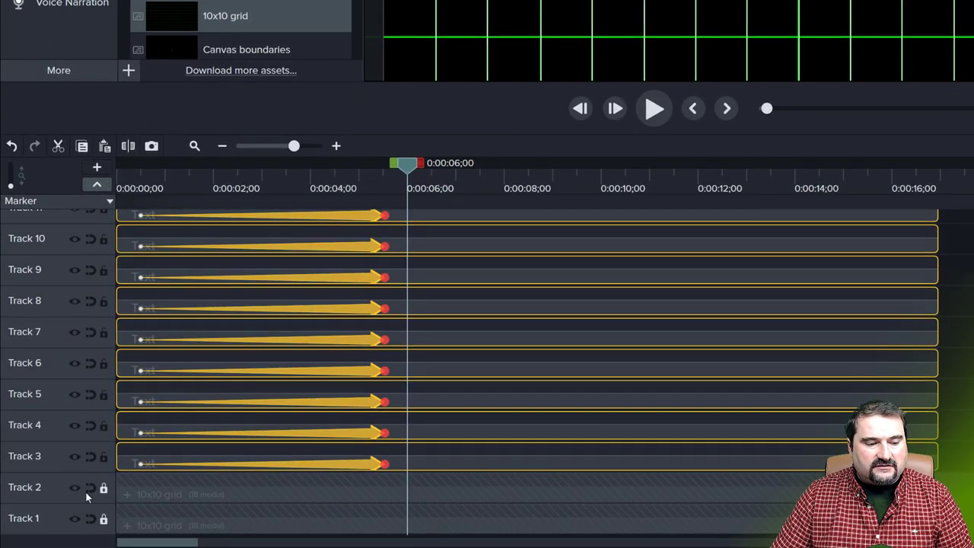
- Hide the grid on Tracks 2 and 1, then replay CINEMATIC from the start on black
{"action": "left_click", "coordinate": [76, 489]}
{"action": "left_click", "coordinate": [74, 519]}
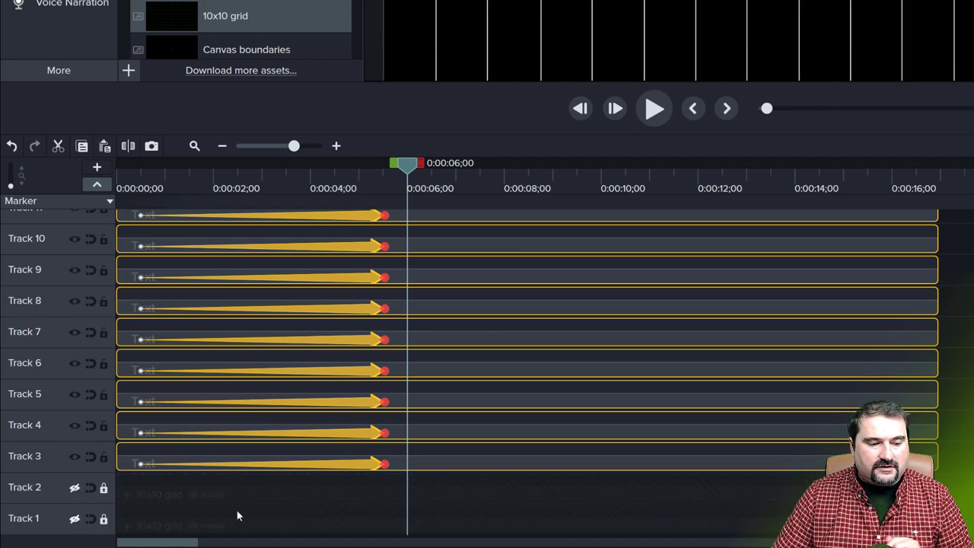
{"action": "scroll", "coordinate": [237, 516], "scroll_direction": "up", "scroll_amount": 1}
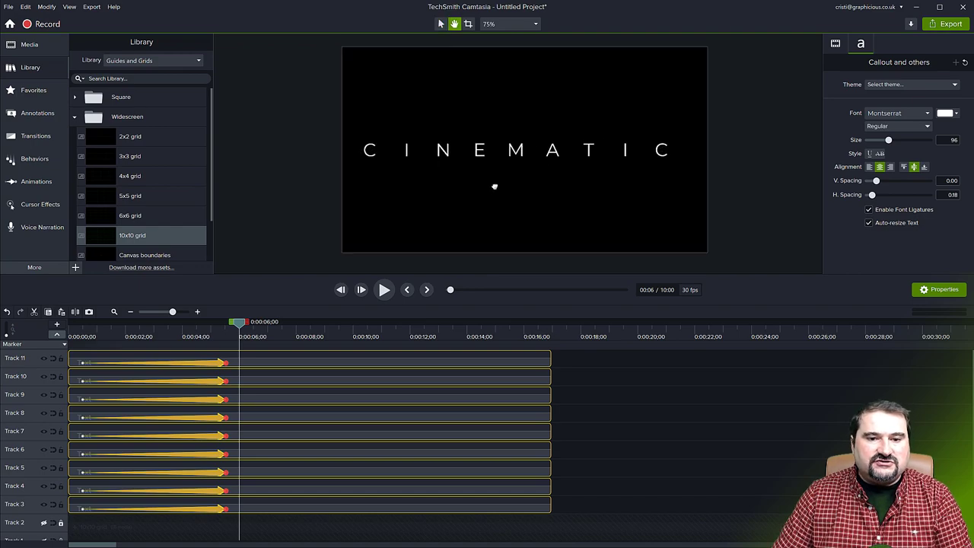
{"action": "left_click", "coordinate": [301, 186]}
{"action": "left_click_drag", "start_coordinate": [226, 329], "coordinate": [70, 329]}
{"action": "key", "text": "space"}
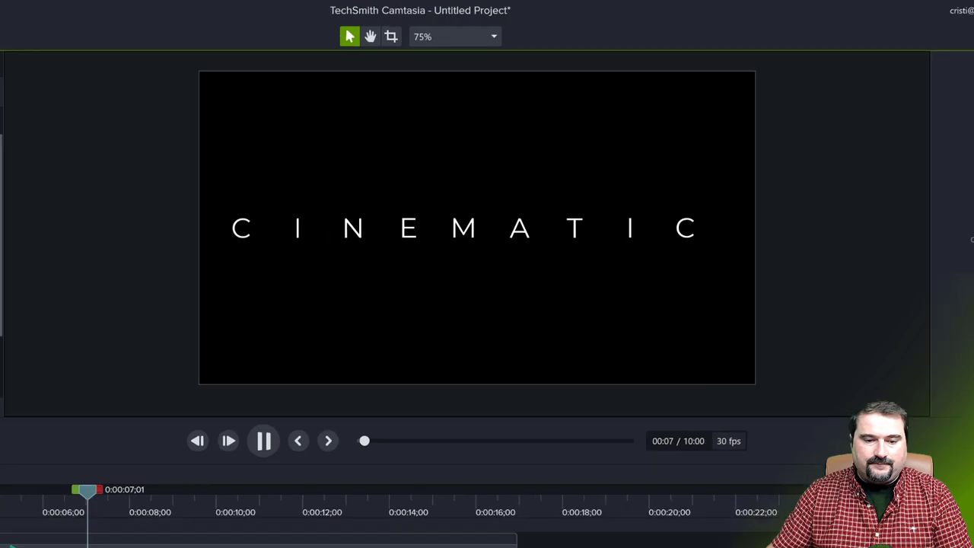
- Select all nine CINEMATIC letter clips and trim their ends to 0:07
{"action": "key", "text": "space"}
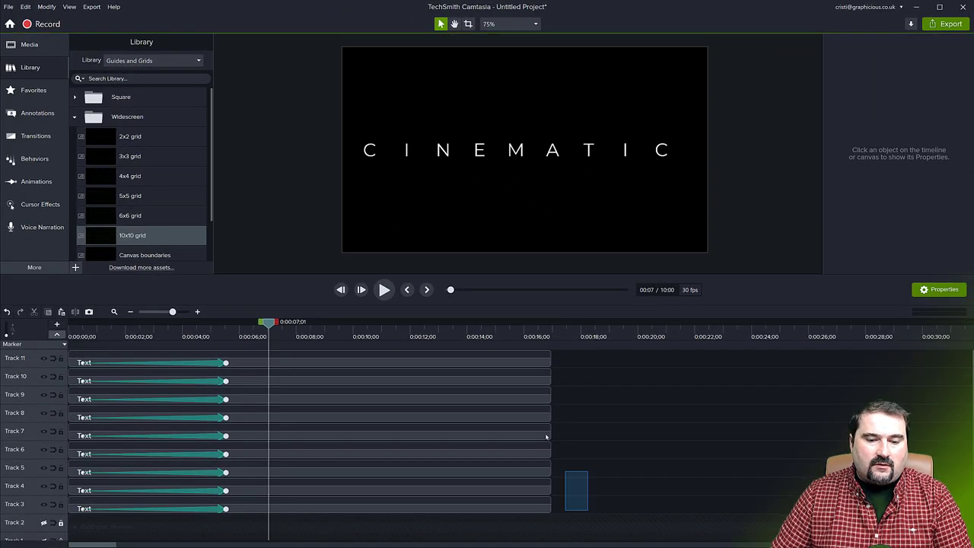
{"action": "left_click_drag", "start_coordinate": [545, 436], "coordinate": [241, 381]}
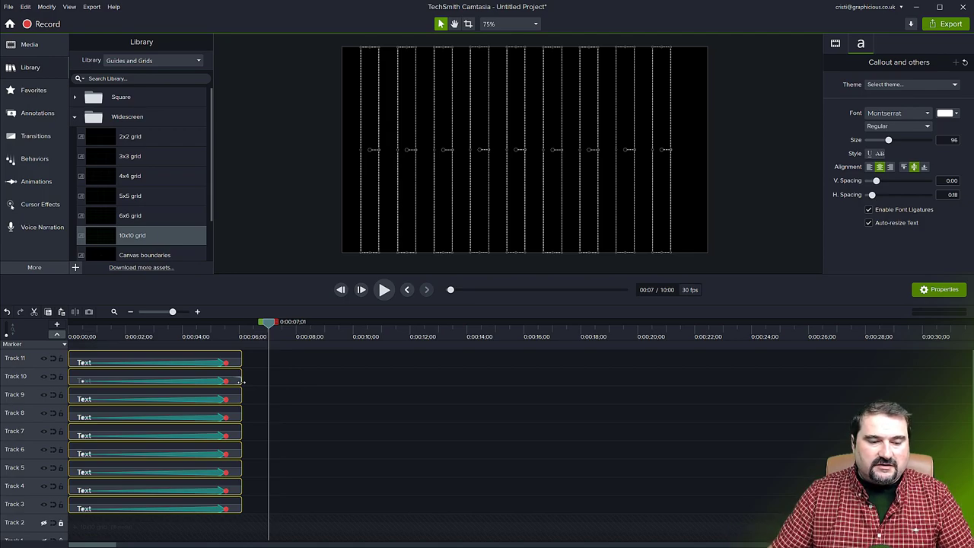
{"action": "left_click_drag", "start_coordinate": [241, 379], "coordinate": [284, 391]}
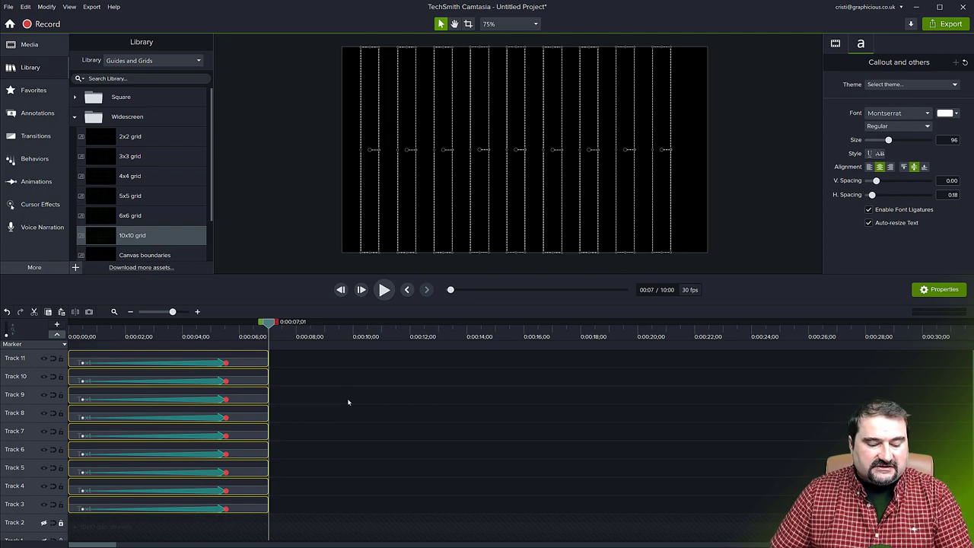
- Group the nine selected letter clips into Group 1 and preview its animation
{"action": "key", "text": "ctrl+g"}
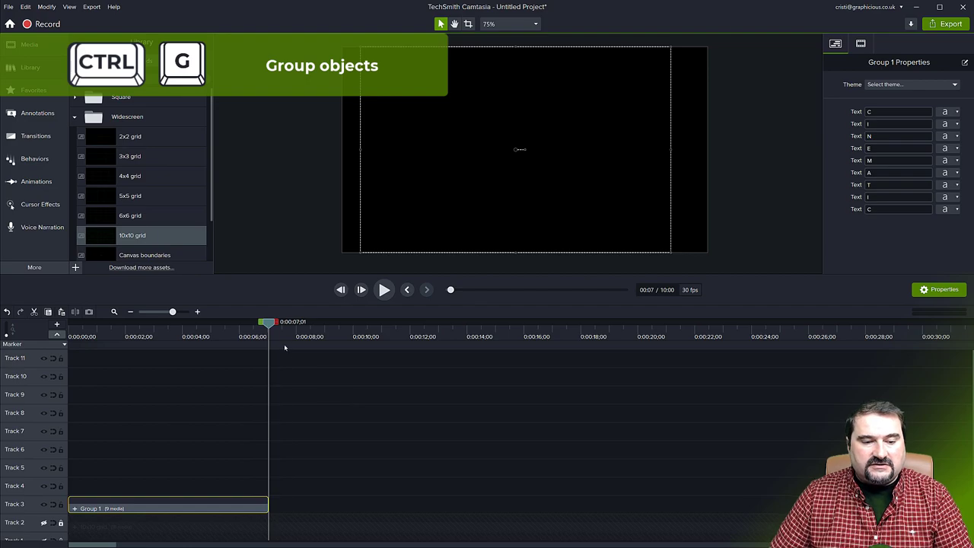
{"action": "left_click_drag", "start_coordinate": [268, 323], "coordinate": [234, 348]}
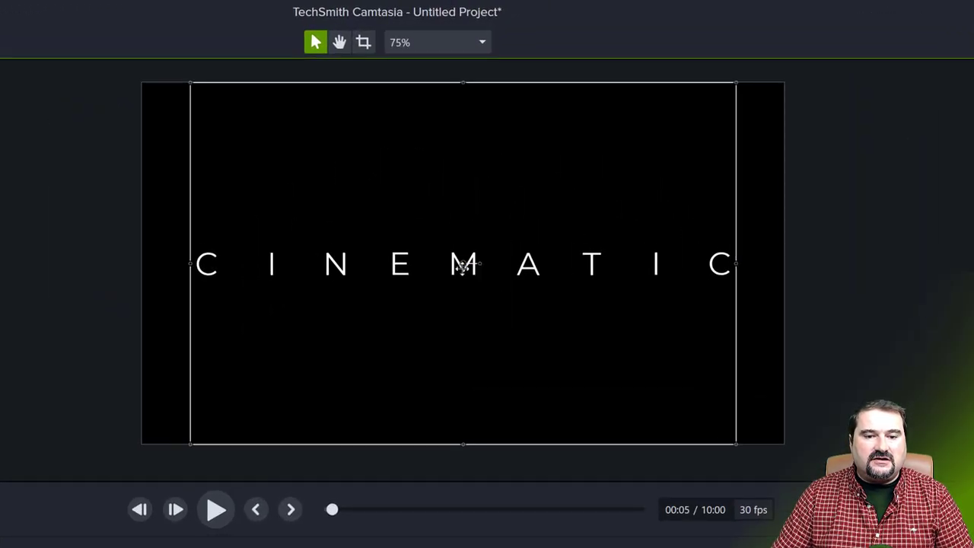
{"action": "scroll", "coordinate": [445, 268], "scroll_direction": "up", "scroll_amount": 5}
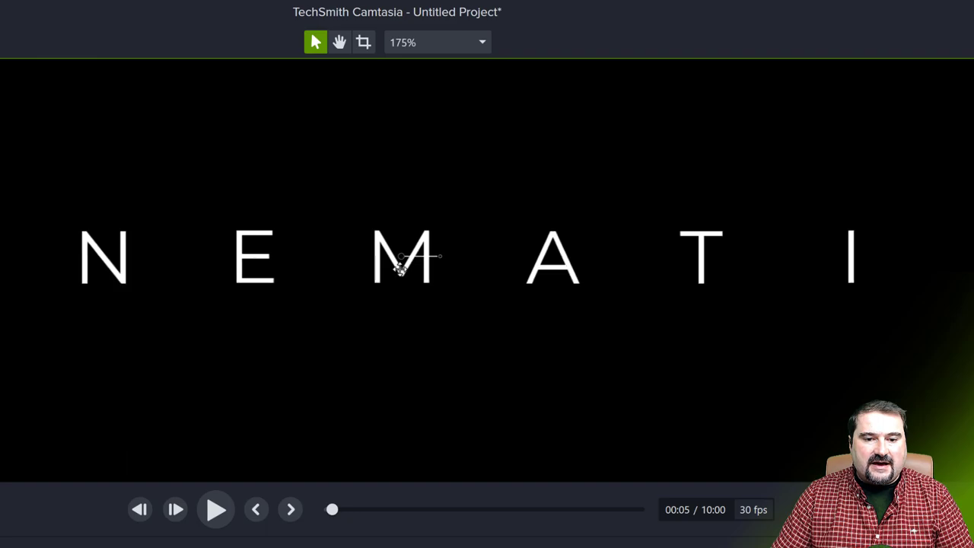
{"action": "scroll", "coordinate": [459, 282], "scroll_direction": "down", "scroll_amount": 4}
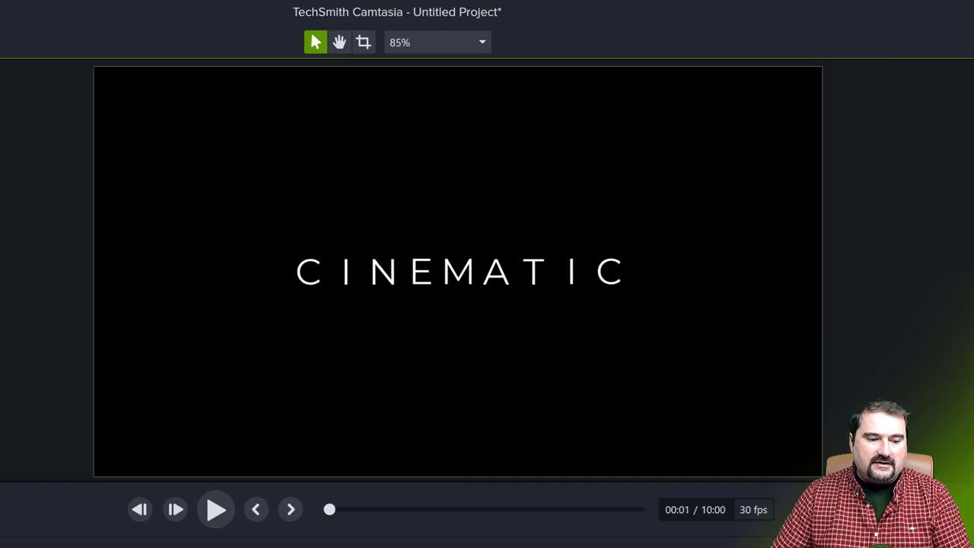
{"action": "key", "text": "space"}
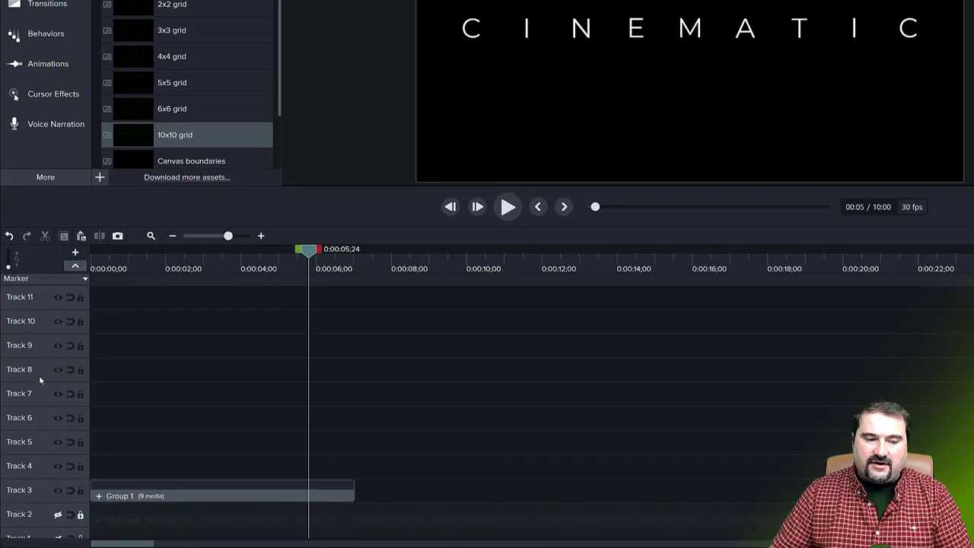
- Remove empty Tracks 4–11, enlarge the remaining tracks, and give the canvas more room
{"action": "right_click", "coordinate": [39, 376]}
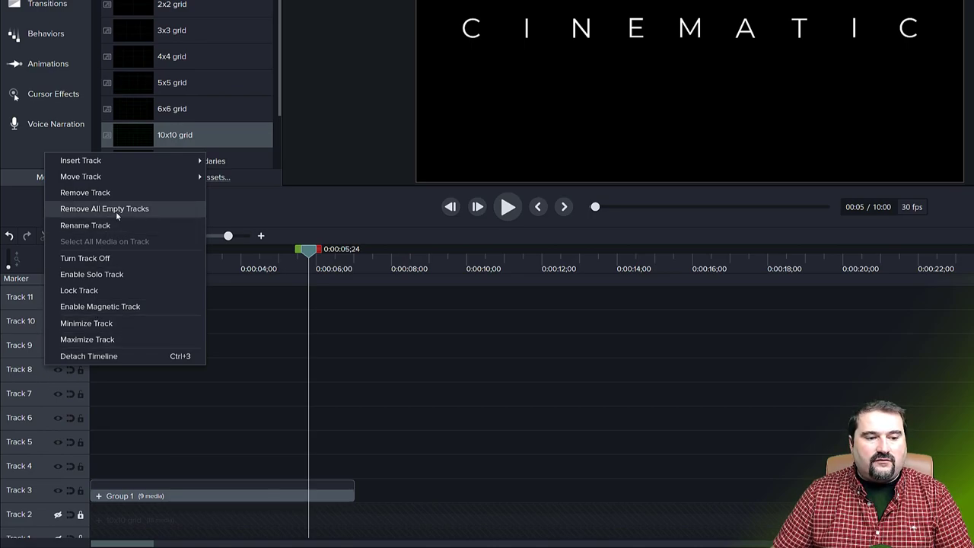
{"action": "left_click", "coordinate": [104, 209]}
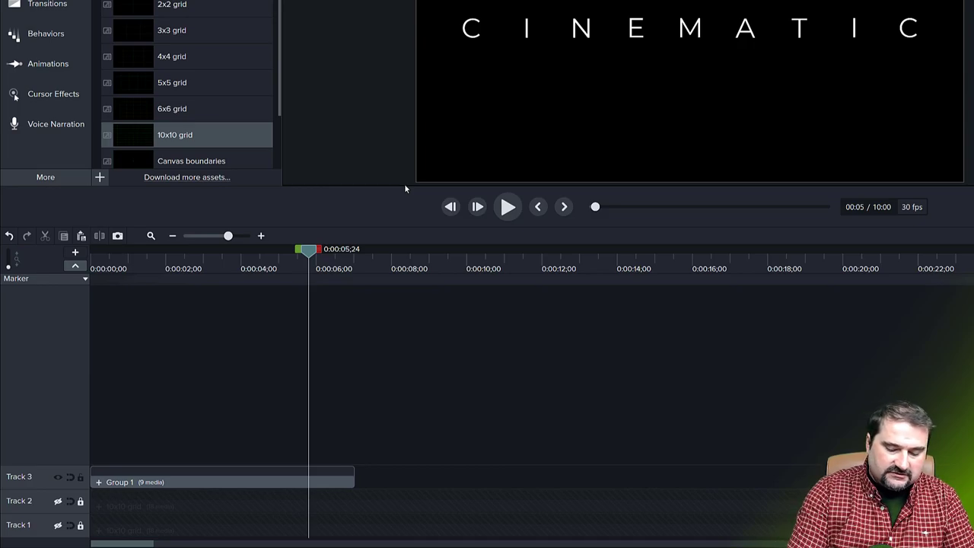
{"action": "key", "text": "alt+plus"}
{"action": "key", "text": "alt+plus"}
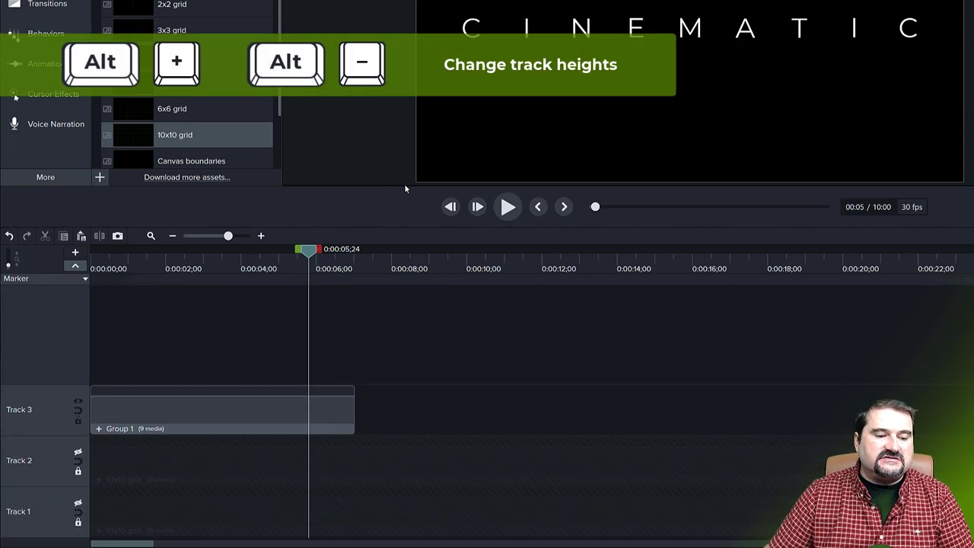
{"action": "left_click_drag", "start_coordinate": [331, 204], "coordinate": [338, 303]}
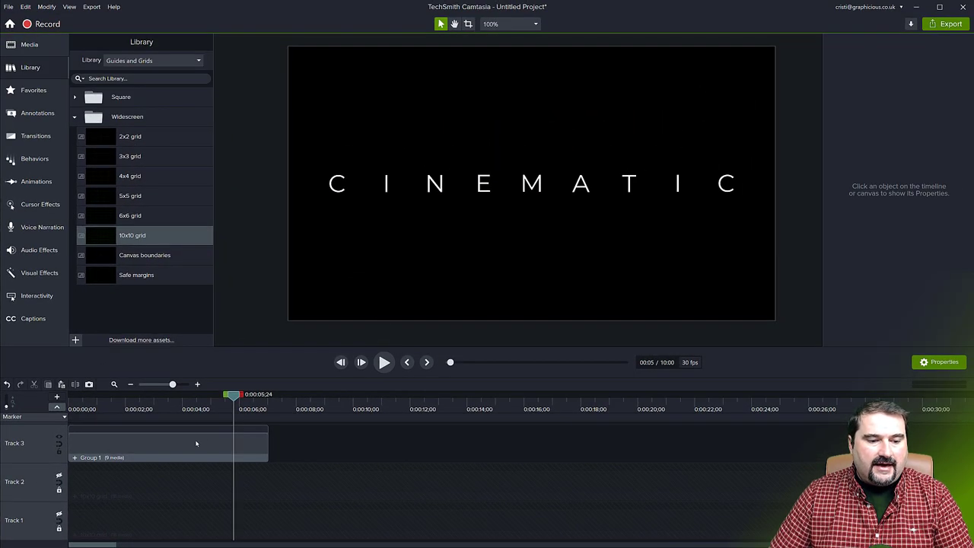
- Add an animation to Group 1 starting near its beginning and scale the group down at the start
{"action": "left_click", "coordinate": [189, 448]}
{"action": "key", "text": "shift+a"}
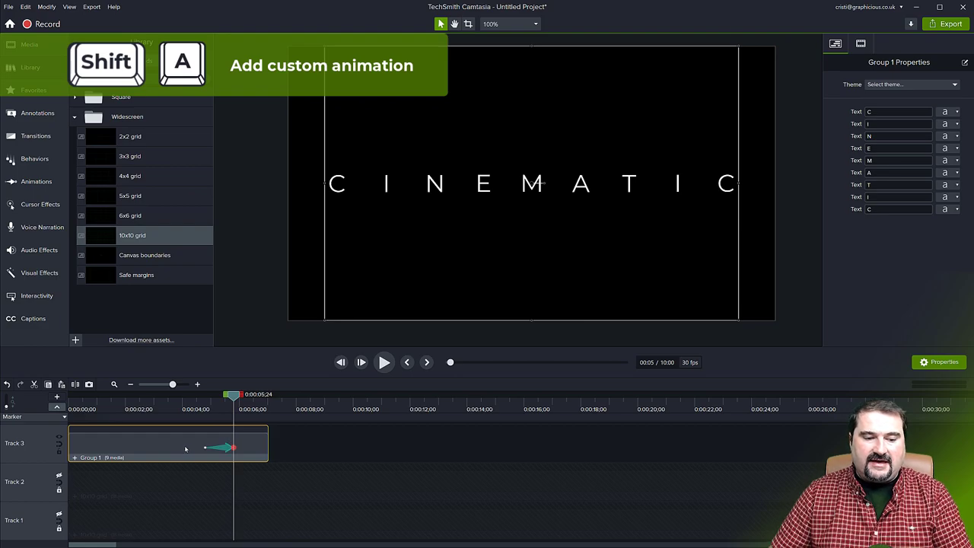
{"action": "left_click_drag", "start_coordinate": [200, 447], "coordinate": [92, 449]}
{"action": "key", "text": "ctrl"}
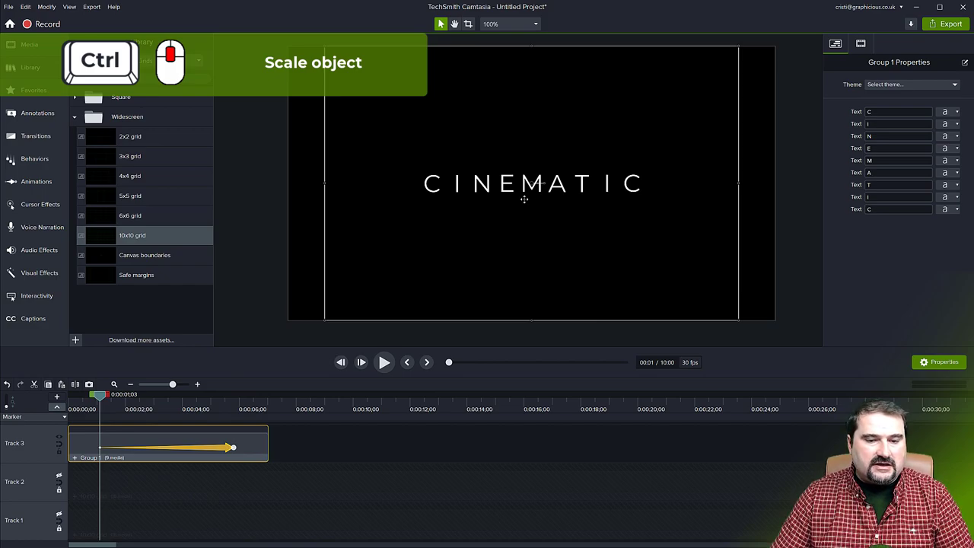
{"action": "scroll", "coordinate": [531, 184], "scroll_direction": "down", "scroll_amount": 2}
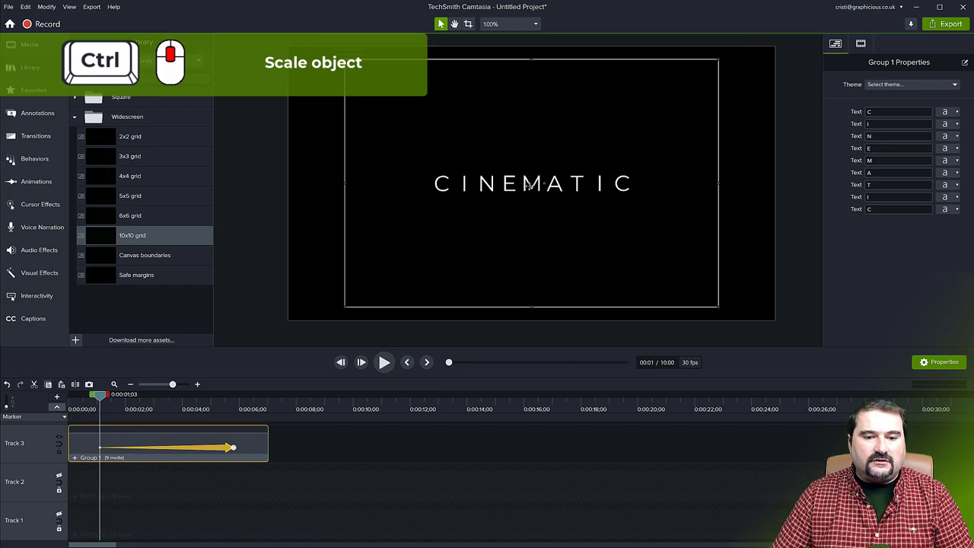
{"action": "scroll", "coordinate": [527, 185], "scroll_direction": "down", "scroll_amount": 1}
{"action": "scroll", "coordinate": [528, 186], "scroll_direction": "down", "scroll_amount": 1}
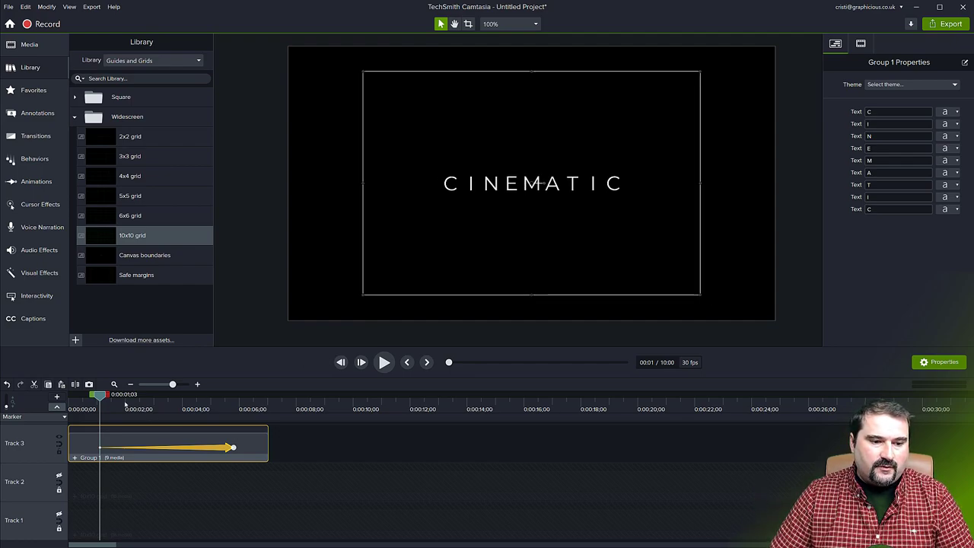
- Preview the CINEMATIC group zooming in to full size from the start
{"action": "left_click_drag", "start_coordinate": [100, 398], "coordinate": [235, 408]}
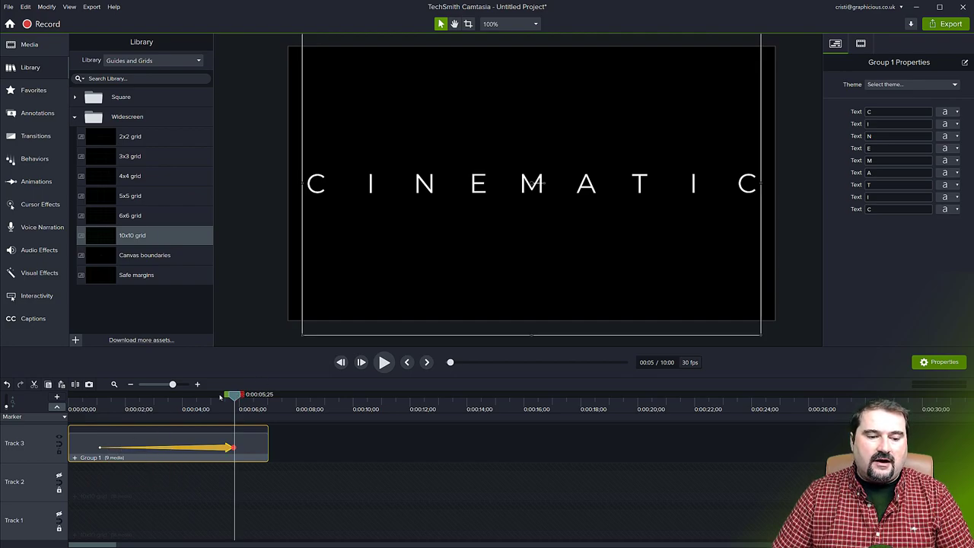
{"action": "left_click_drag", "start_coordinate": [215, 396], "coordinate": [92, 395]}
{"action": "left_click", "coordinate": [275, 295]}
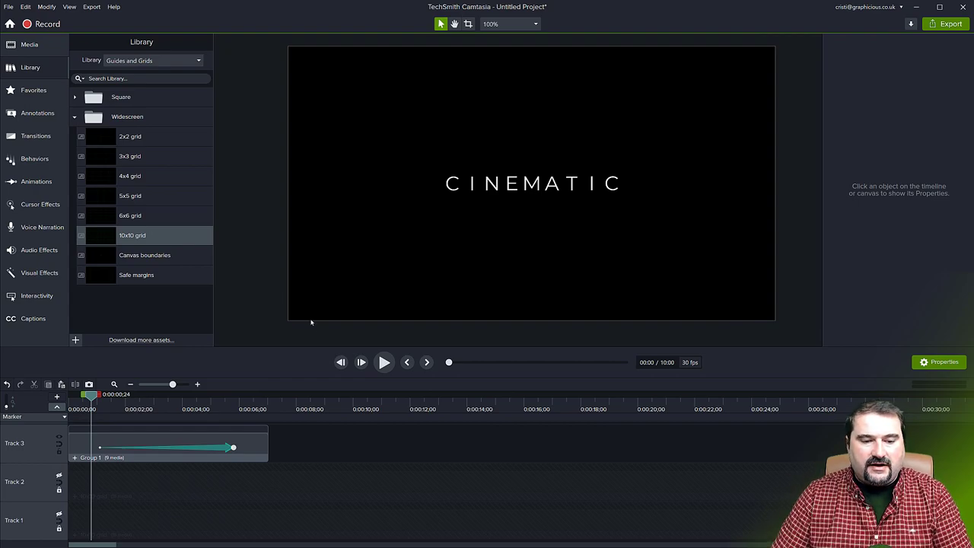
{"action": "key", "text": "space"}
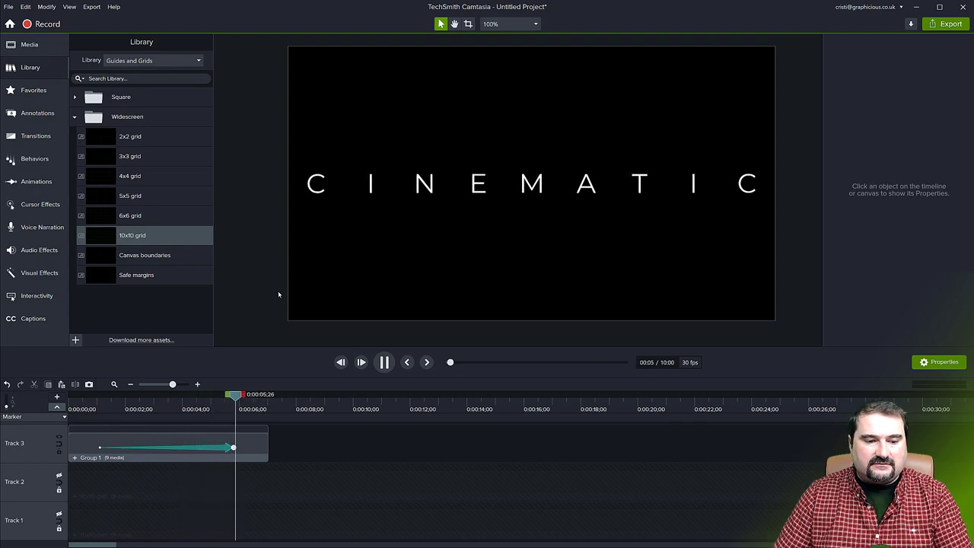
{"action": "key", "text": "space"}
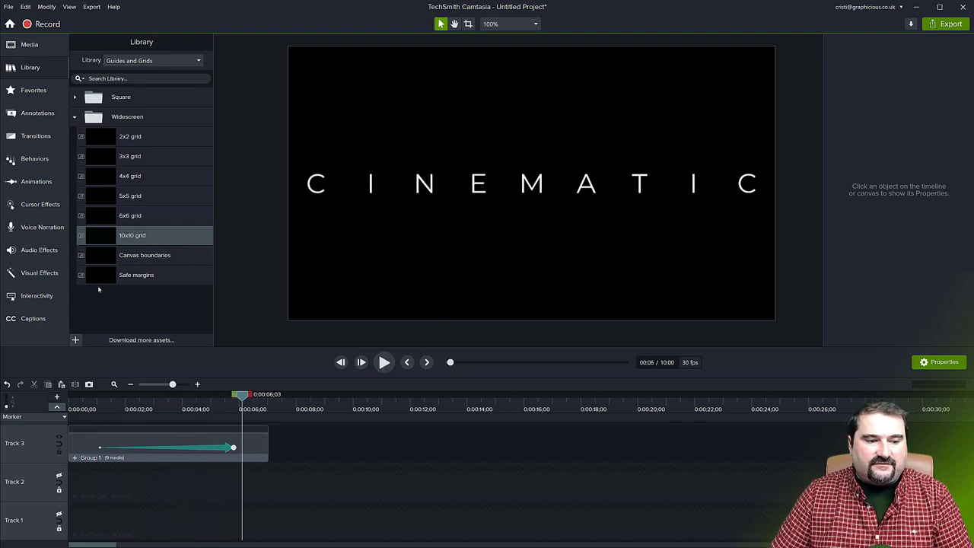
- Apply Motion Blur to Group 1 and play it from the start to check the blur
{"action": "left_click", "coordinate": [37, 274]}
{"action": "scroll", "coordinate": [159, 306], "scroll_direction": "down", "scroll_amount": 6}
{"action": "left_click_drag", "start_coordinate": [174, 224], "coordinate": [209, 441]}
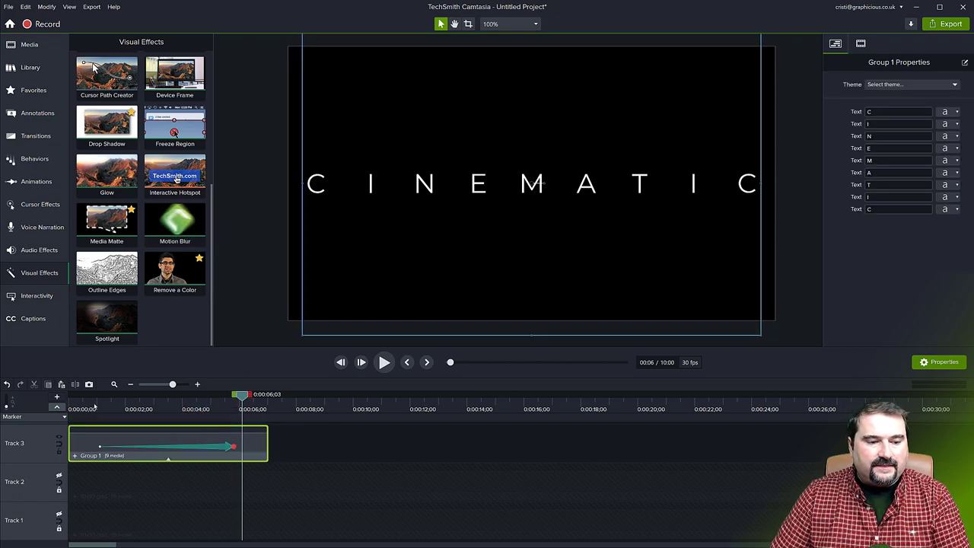
{"action": "left_click", "coordinate": [94, 409]}
{"action": "key", "text": "space"}
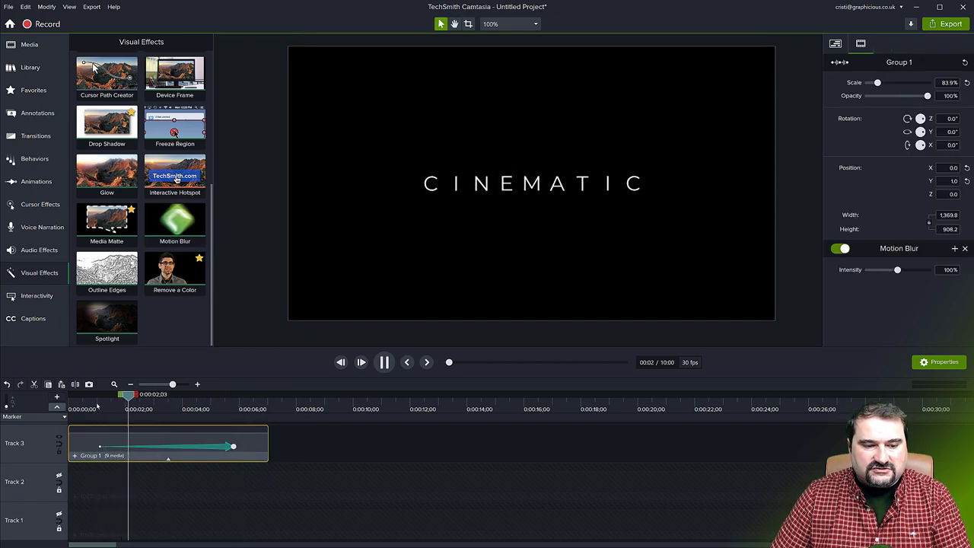
{"action": "key", "text": "space"}
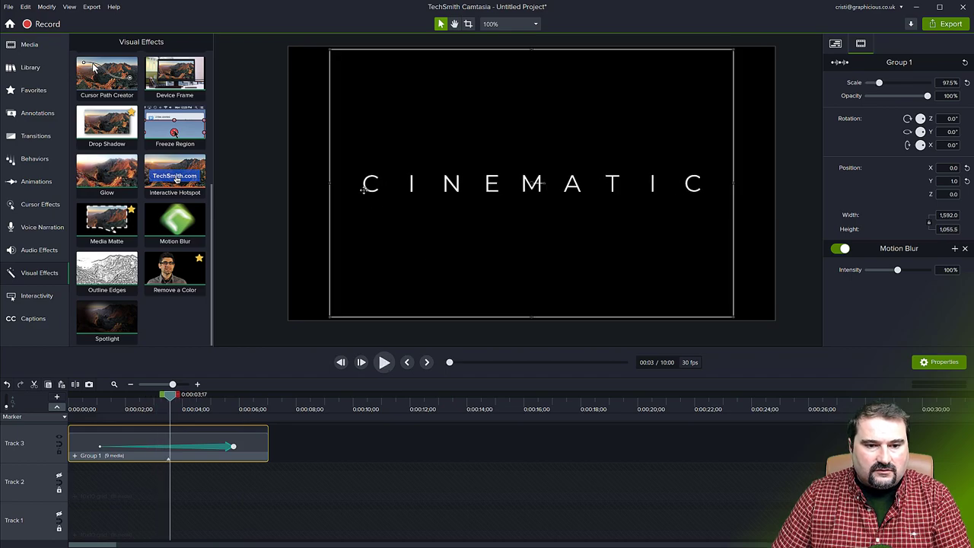
{"action": "scroll", "coordinate": [365, 188], "scroll_direction": "up", "scroll_amount": 4, "text": "ctrl"}
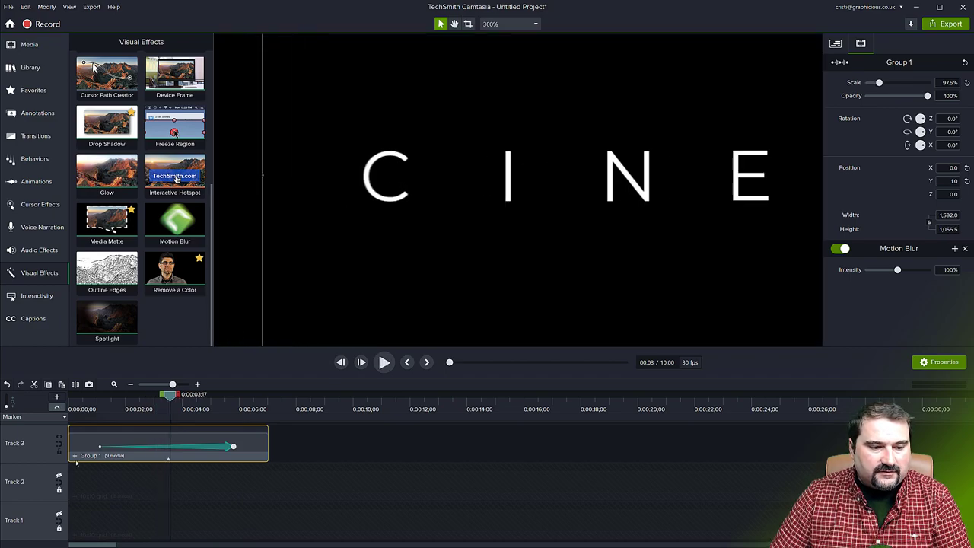
- Inside Group 1, apply Motion Blur at 200% intensity to all nine letter clips, then return to Main Timeline
{"action": "left_click", "coordinate": [76, 456]}
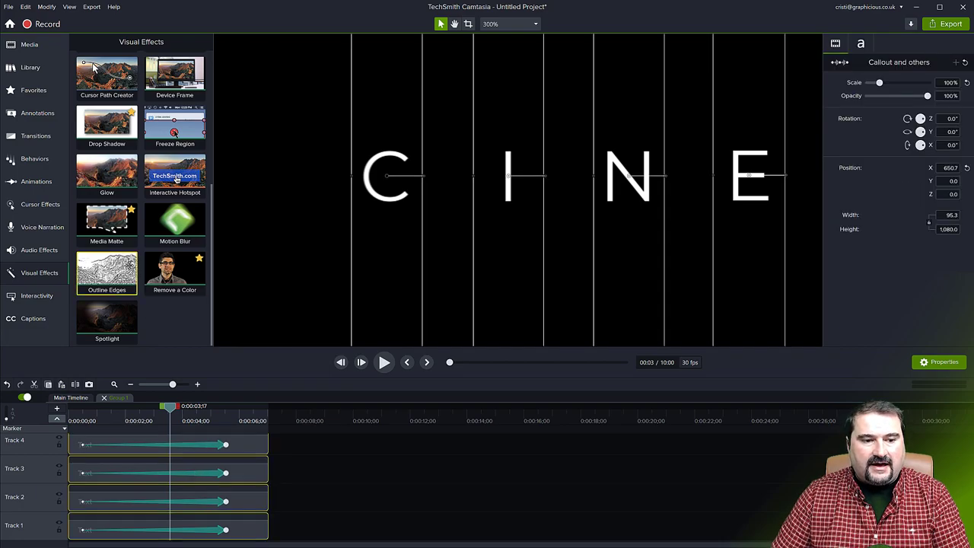
{"action": "left_click_drag", "start_coordinate": [175, 221], "coordinate": [238, 459]}
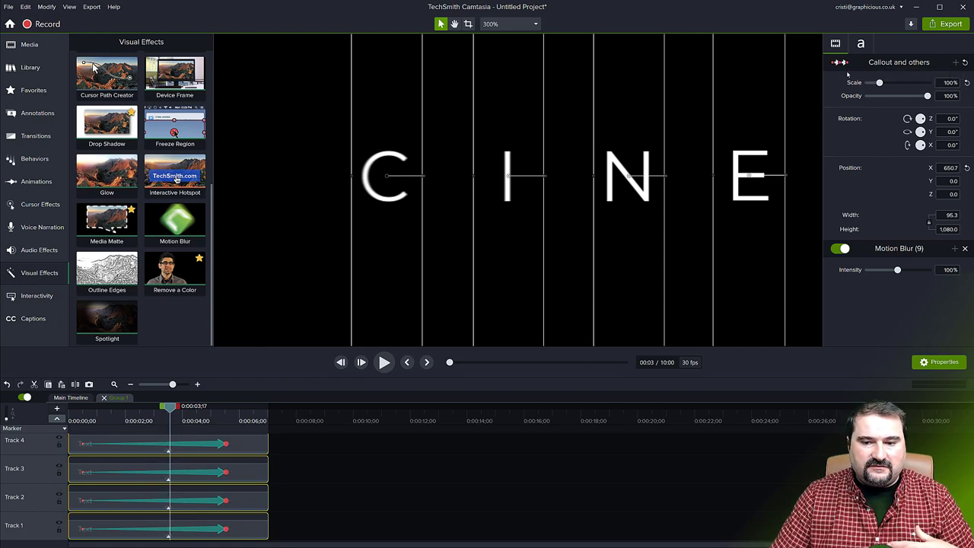
{"action": "left_click_drag", "start_coordinate": [899, 273], "coordinate": [942, 272]}
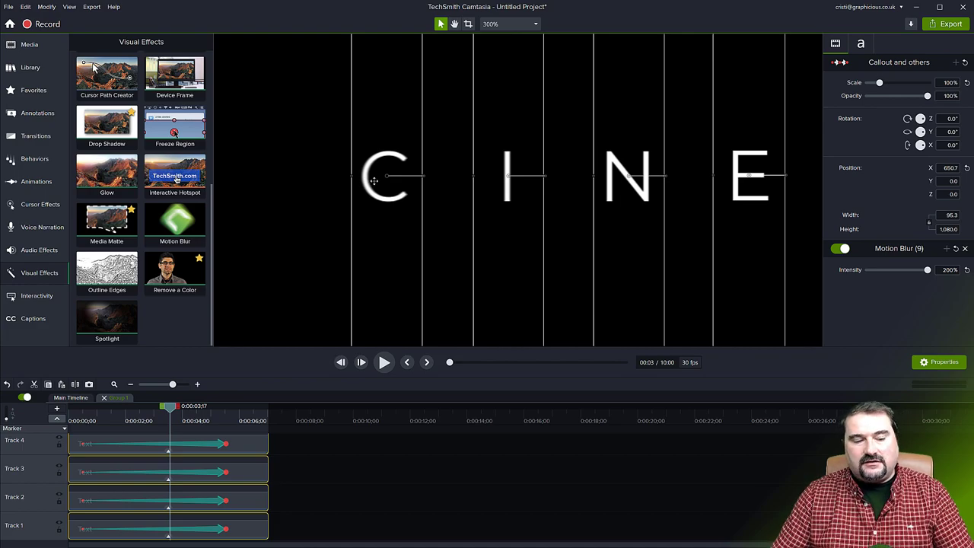
{"action": "left_click", "coordinate": [104, 398]}
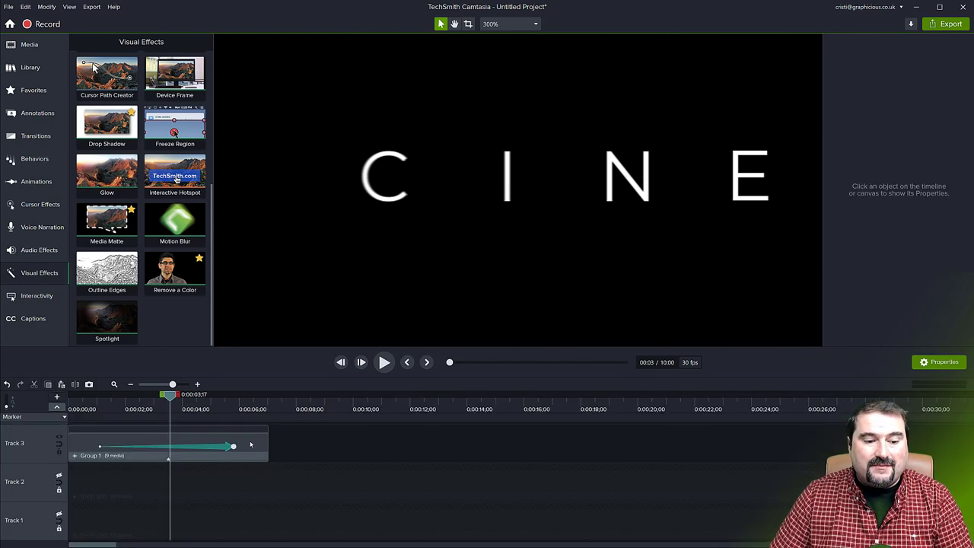
- Set Group 1's Motion Blur intensity to 200% and preview the title around 0:03;22
{"action": "left_click", "coordinate": [682, 269]}
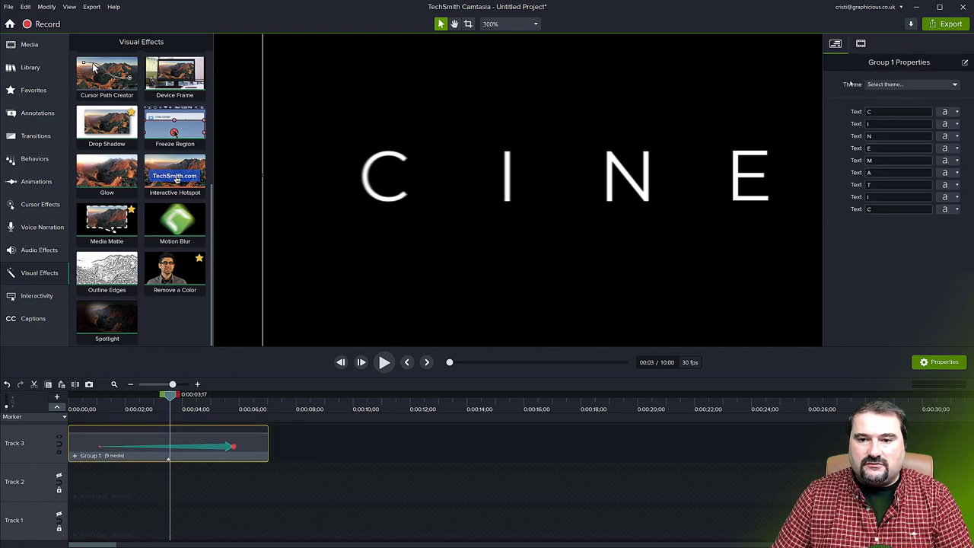
{"action": "left_click", "coordinate": [861, 43]}
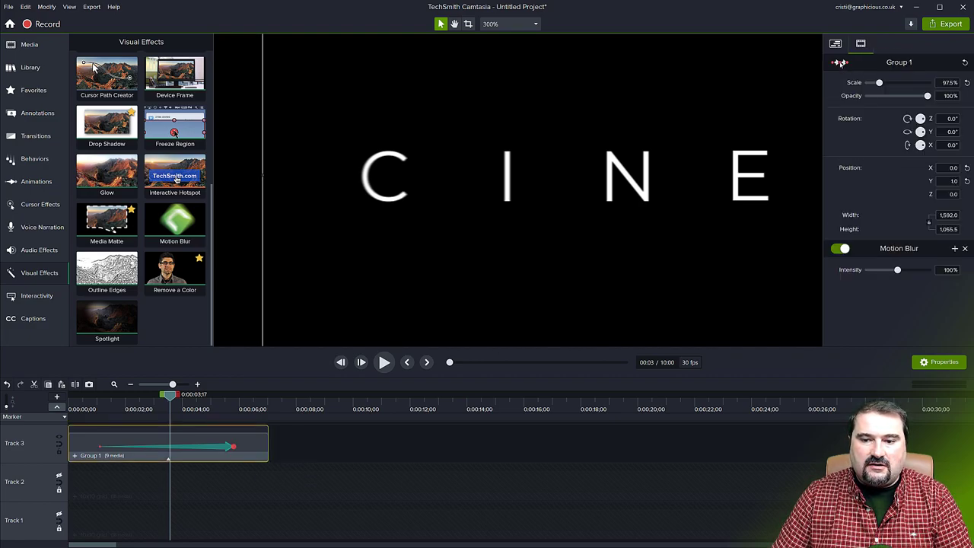
{"action": "left_click_drag", "start_coordinate": [898, 269], "coordinate": [929, 270]}
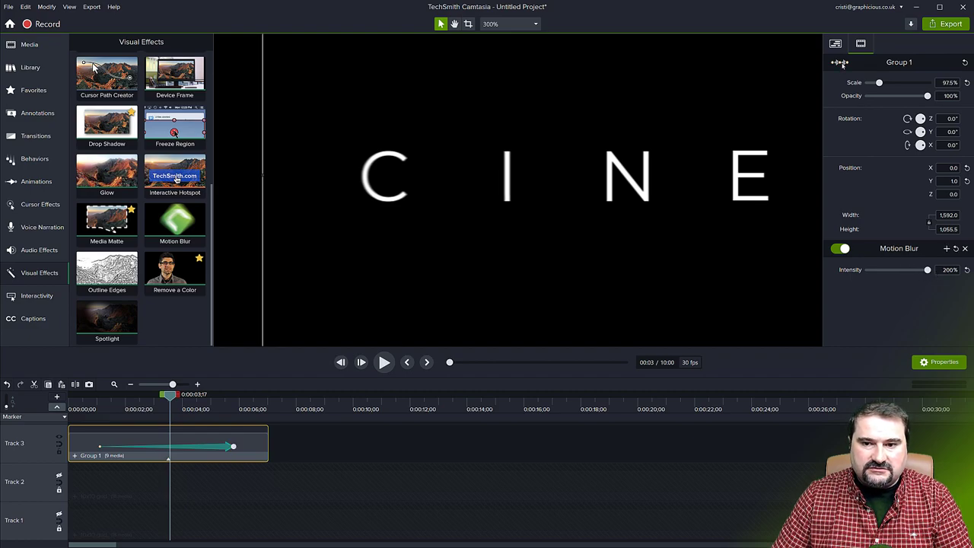
{"action": "left_click", "coordinate": [330, 444]}
{"action": "left_click", "coordinate": [330, 443]}
{"action": "mouse_move", "coordinate": [169, 403]}
{"action": "left_mouse_down"}
{"action": "mouse_move", "coordinate": [114, 404]}
{"action": "mouse_move", "coordinate": [175, 403]}
{"action": "left_mouse_up"}
{"action": "scroll", "coordinate": [435, 264], "scroll_direction": "down", "scroll_amount": 3}
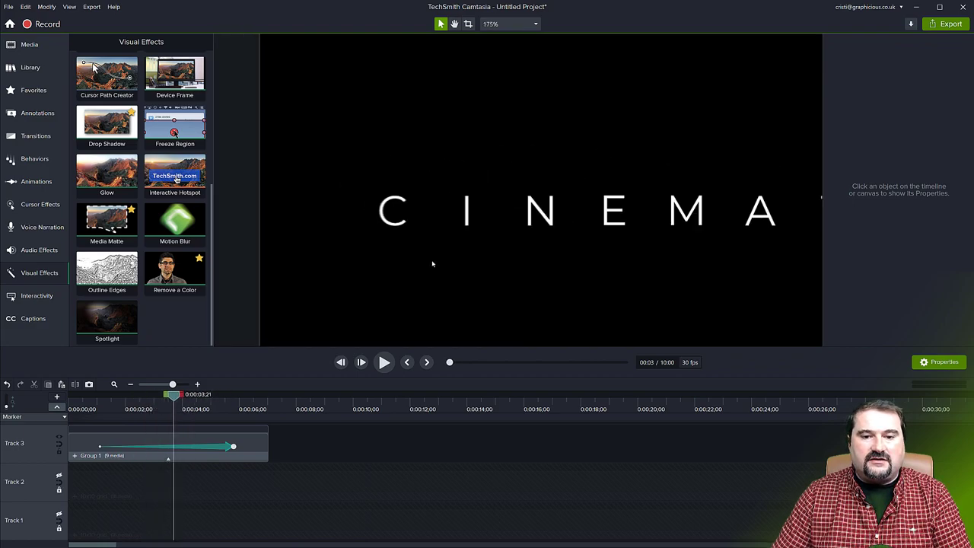
{"action": "scroll", "coordinate": [460, 239], "scroll_direction": "down", "scroll_amount": 3}
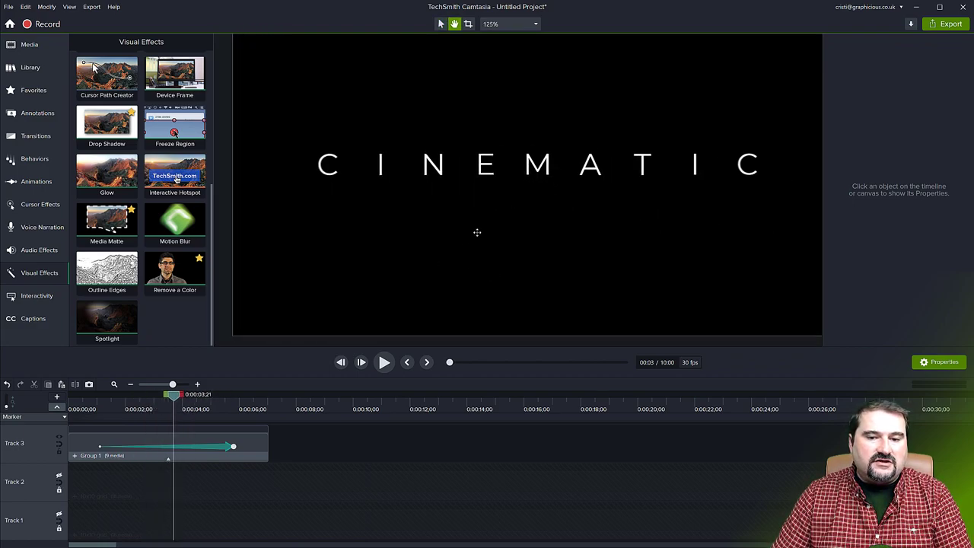
{"action": "key", "text": "v"}
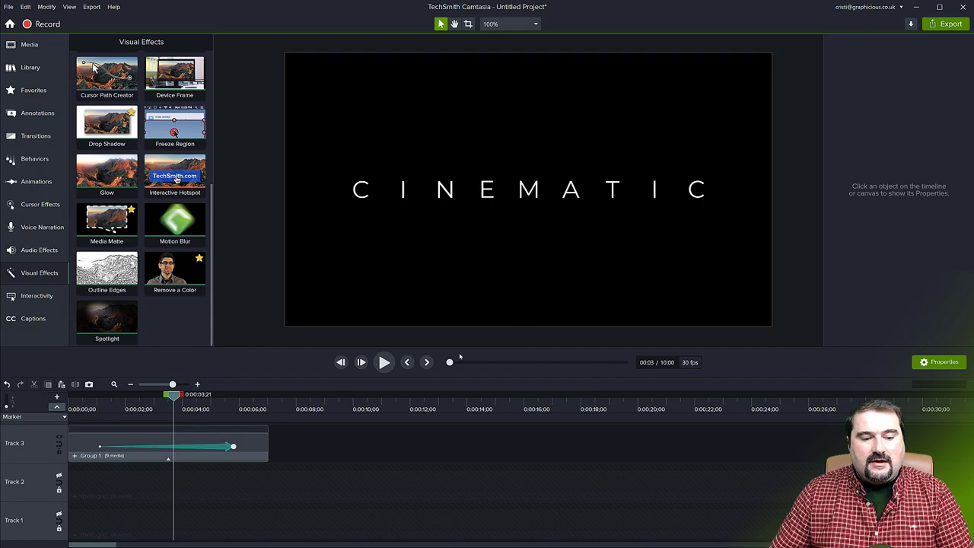
- Select Group 1 to show its properties with the nine CINEMATIC letter Text fields
{"action": "left_click", "coordinate": [253, 448]}
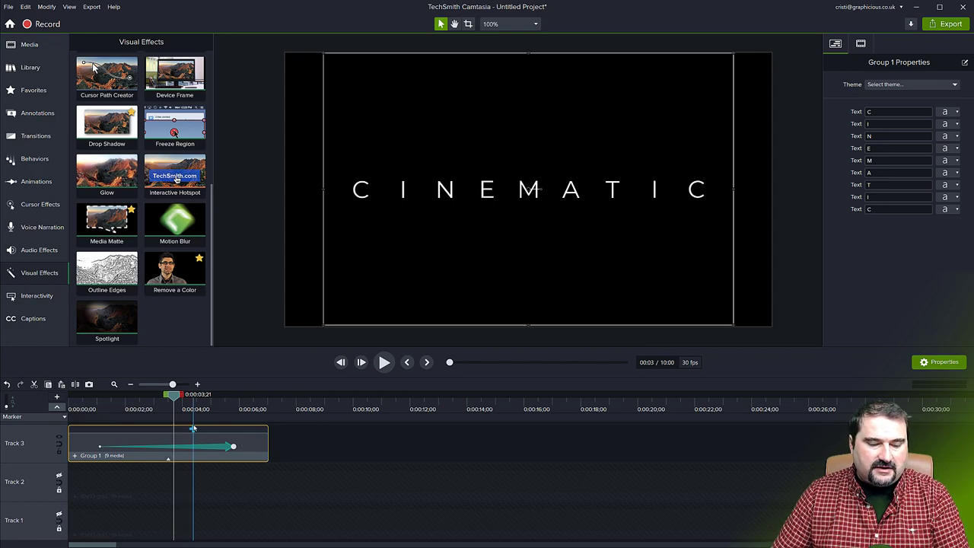
- Paste a copy of Group 1 onto Track 4, mark 0:04;09, start the copy there, and preview the overlap
{"action": "key", "text": "ctrl+c"}
{"action": "key", "text": "ctrl+v"}
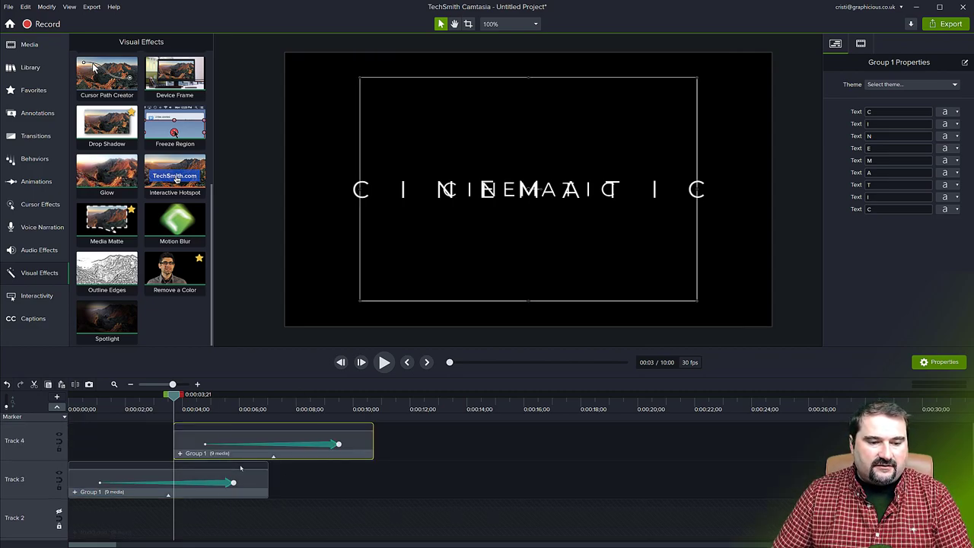
{"action": "left_click", "coordinate": [191, 440]}
{"action": "key", "text": "m"}
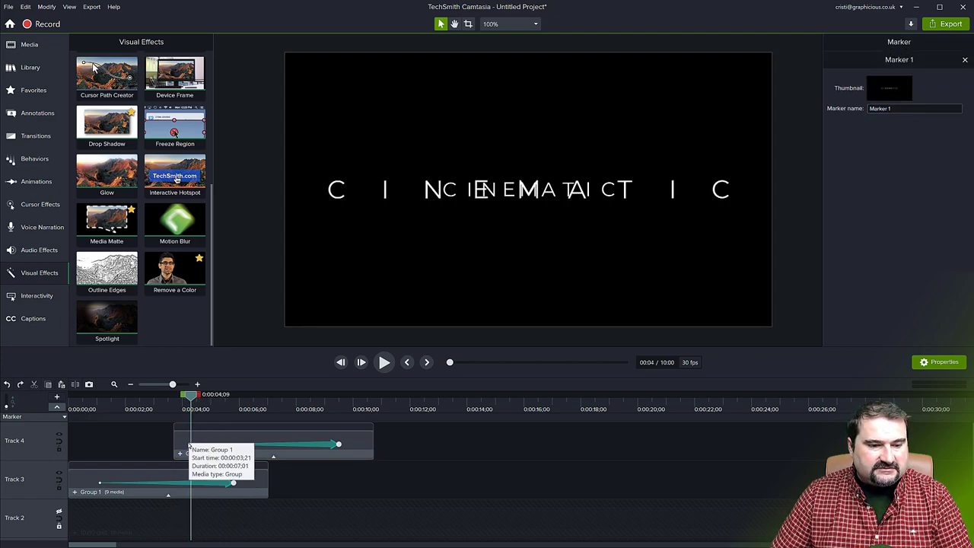
{"action": "left_click_drag", "start_coordinate": [189, 444], "coordinate": [218, 445]}
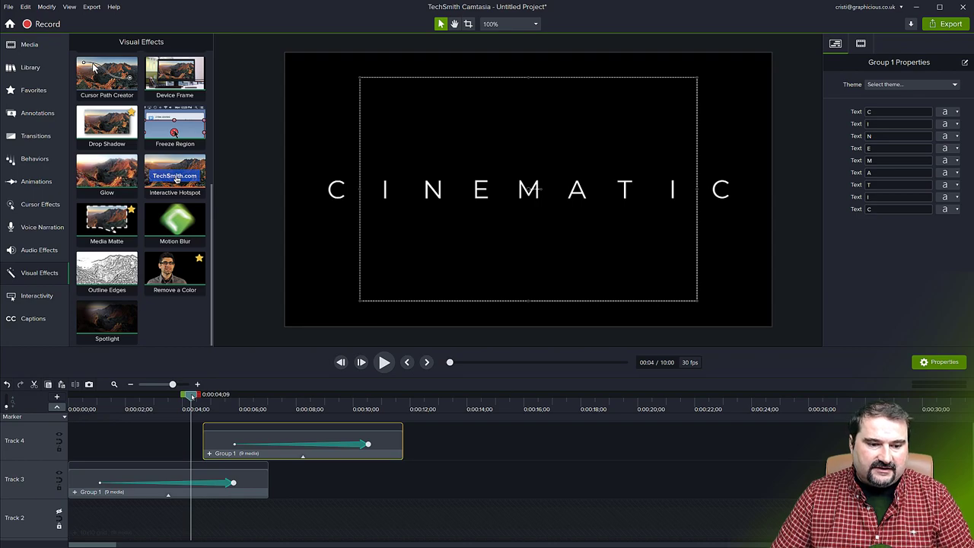
{"action": "left_click_drag", "start_coordinate": [192, 396], "coordinate": [321, 402]}
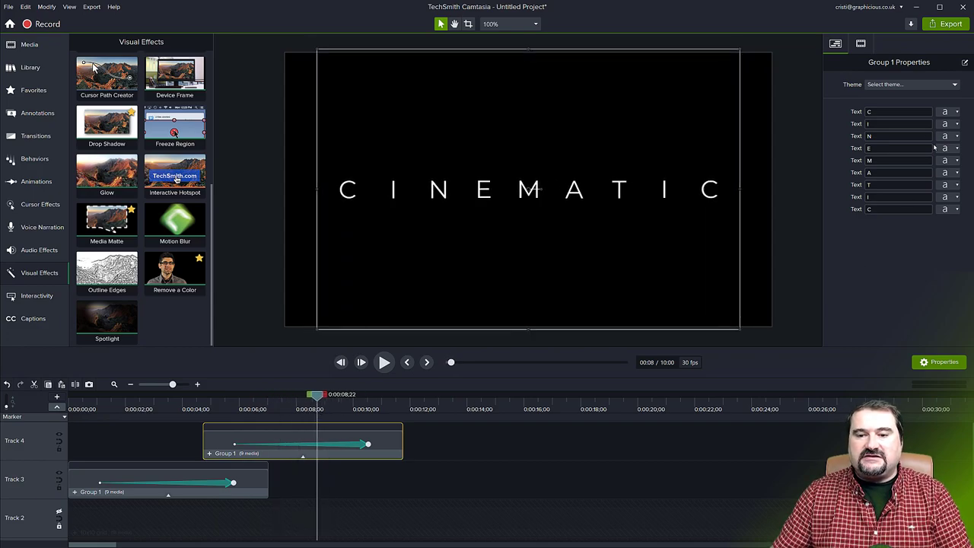
- Retype the copy's nine letter fields as A, N, I, M, a, T, I, O, N
{"action": "left_click", "coordinate": [857, 115]}
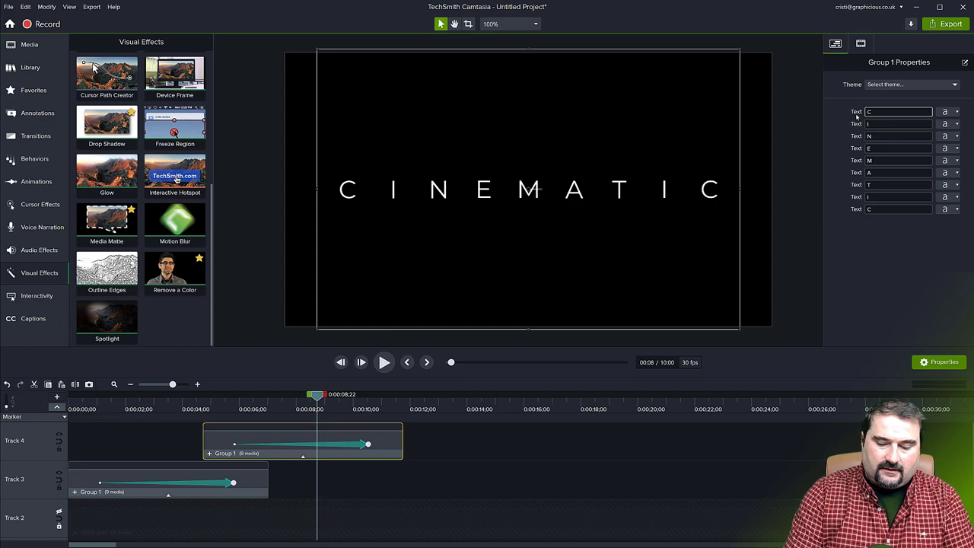
{"action": "type", "text": "A"}
{"action": "key", "text": "Tab"}
{"action": "type", "text": "N"}
{"action": "key", "text": "Tab"}
{"action": "type", "text": "I"}
{"action": "key", "text": "Tab"}
{"action": "type", "text": "M"}
{"action": "key", "text": "Tab"}
{"action": "type", "text": "a"}
{"action": "key", "text": "Tab"}
{"action": "type", "text": "T"}
{"action": "key", "text": "Tab"}
{"action": "type", "text": "I"}
{"action": "key", "text": "Tab"}
{"action": "type", "text": "O"}
{"action": "key", "text": "Tab"}
{"action": "type", "text": "N"}
{"action": "key", "text": "Return"}
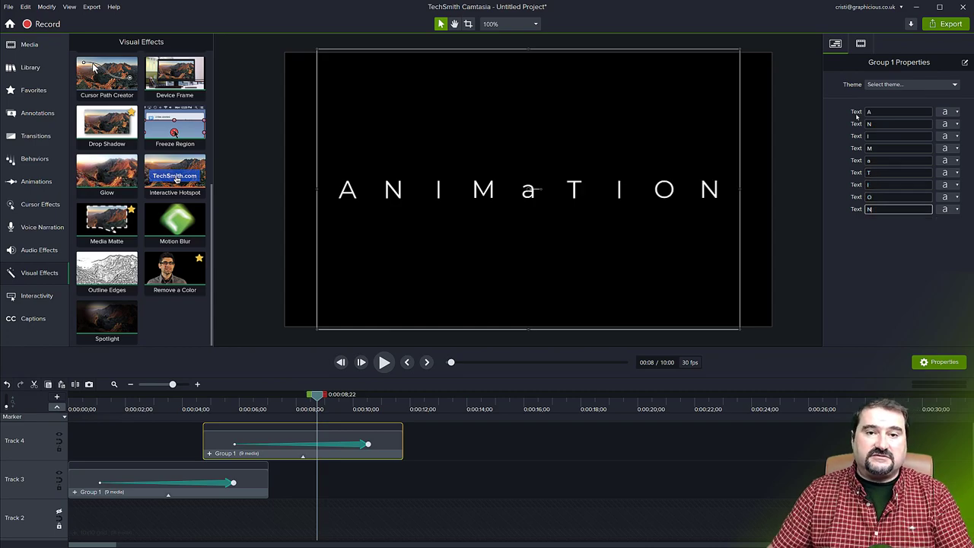
{"action": "left_click", "coordinate": [889, 277]}
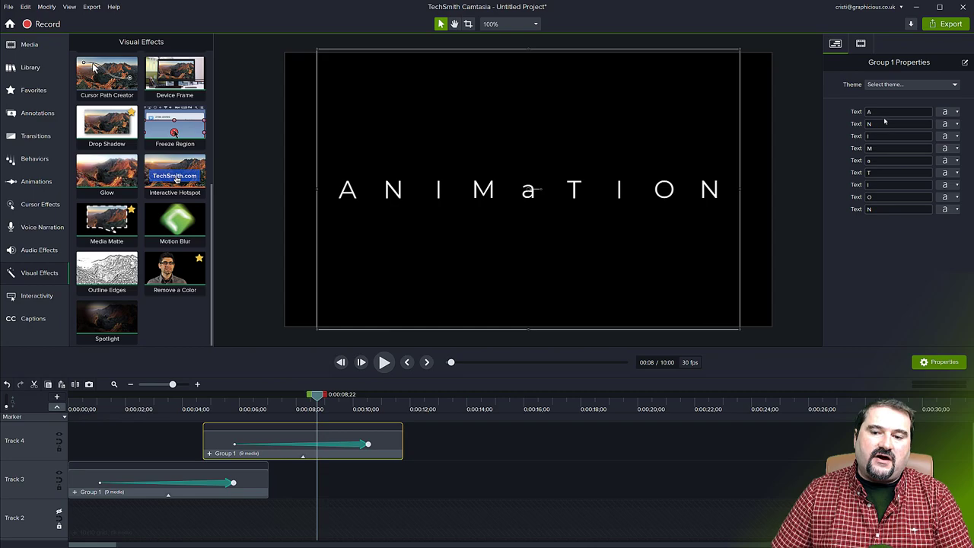
- Change the lowercase fifth letter to uppercase A so the copy reads ANIMATION
{"action": "left_click", "coordinate": [866, 161]}
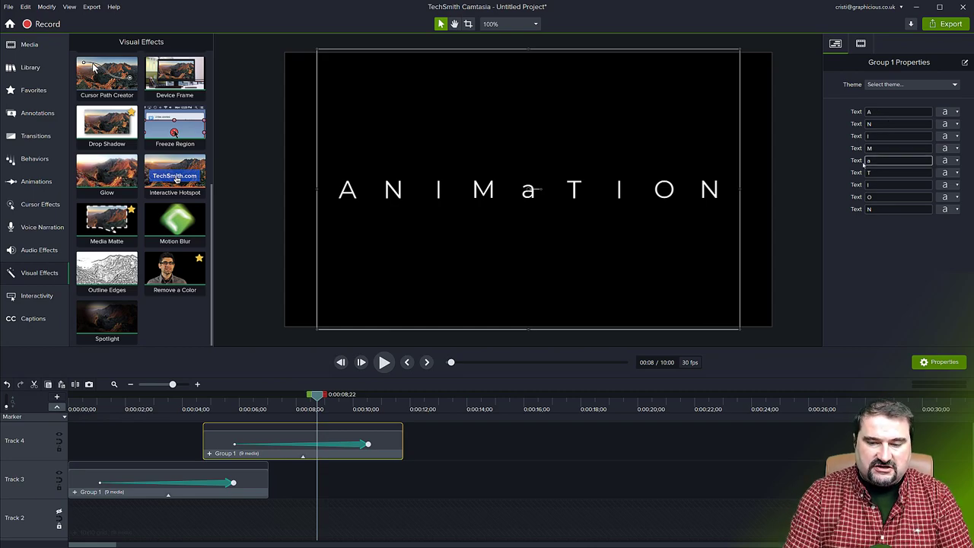
{"action": "type", "text": "A"}
{"action": "key", "text": "Return"}
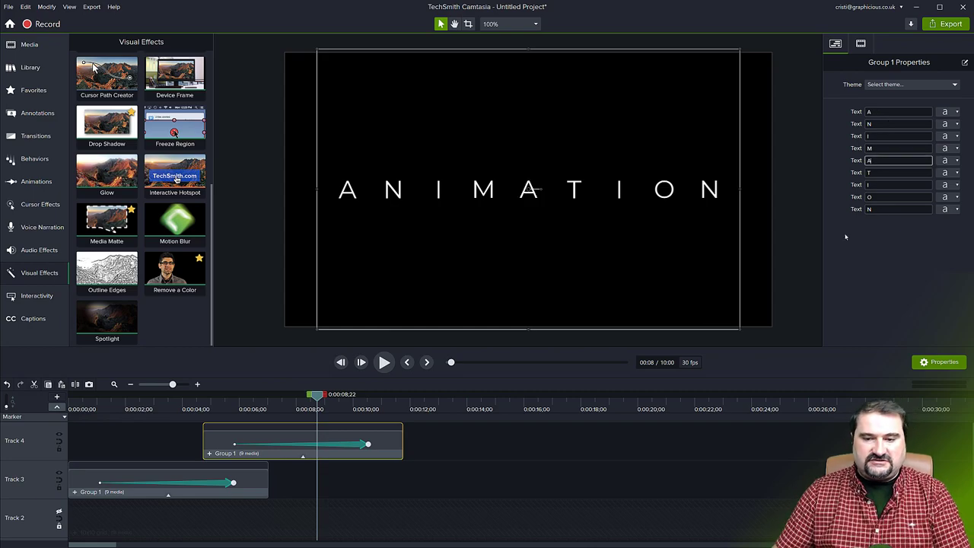
{"action": "left_click", "coordinate": [845, 257]}
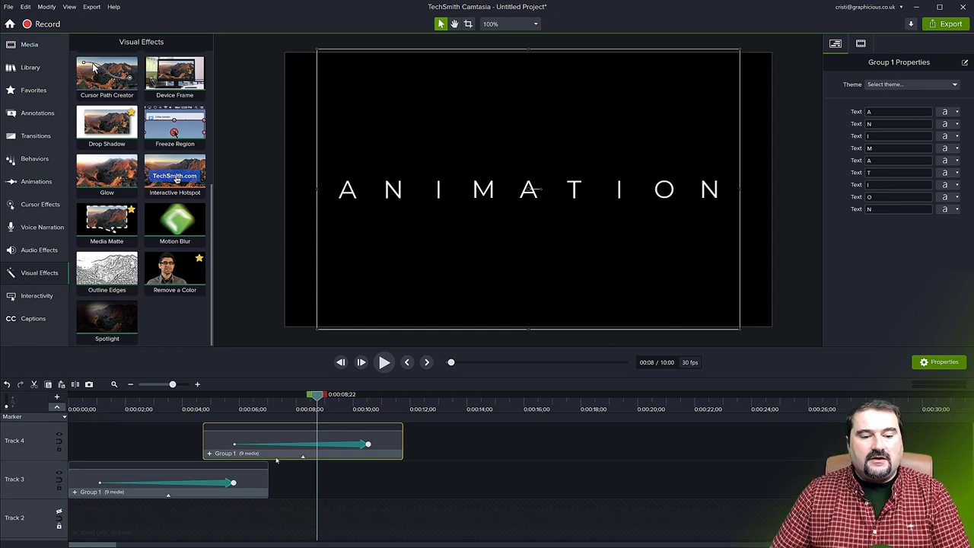
- Paste a third copy of the title group on Track 3 at 0:10;26, after ANIMATION
{"action": "left_click_drag", "start_coordinate": [317, 394], "coordinate": [378, 409]}
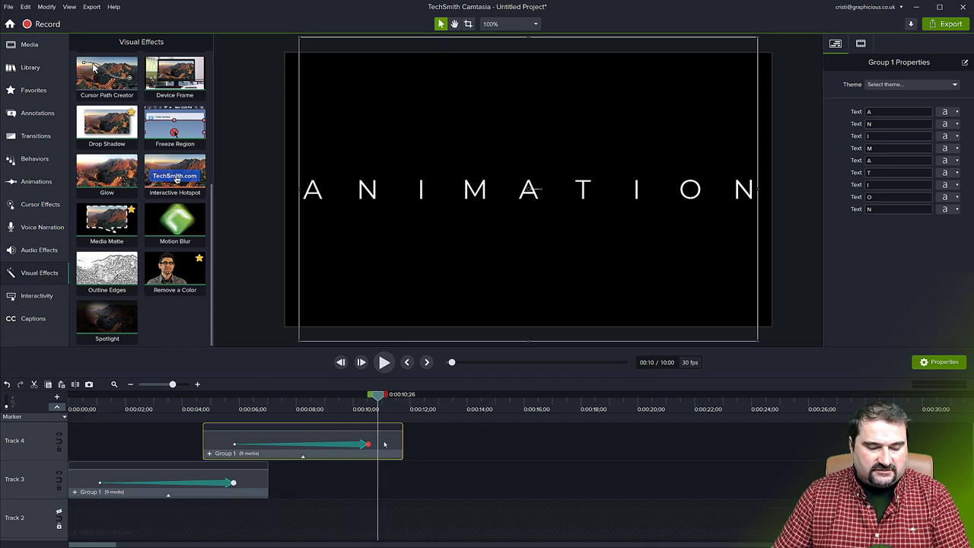
{"action": "key", "text": "ctrl+v"}
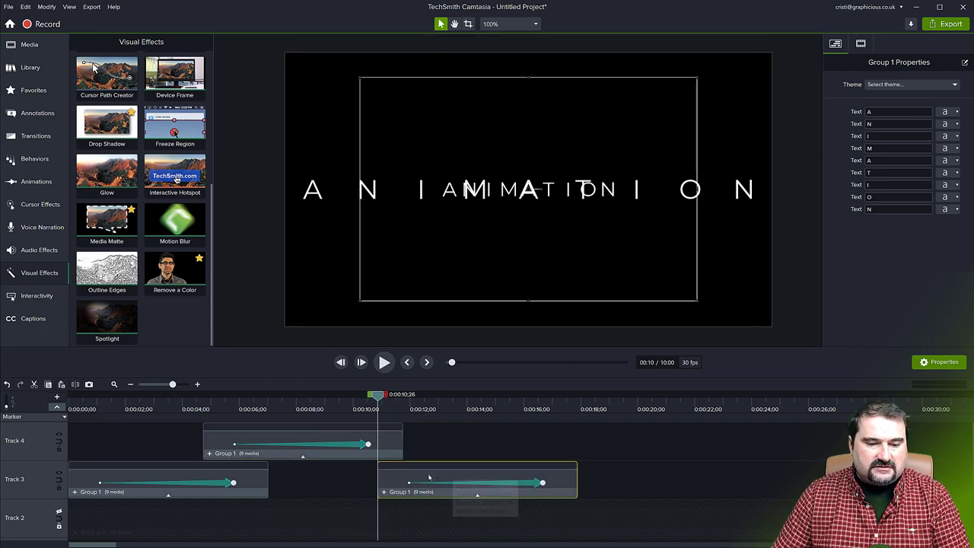
{"action": "left_click_drag", "start_coordinate": [386, 399], "coordinate": [459, 399]}
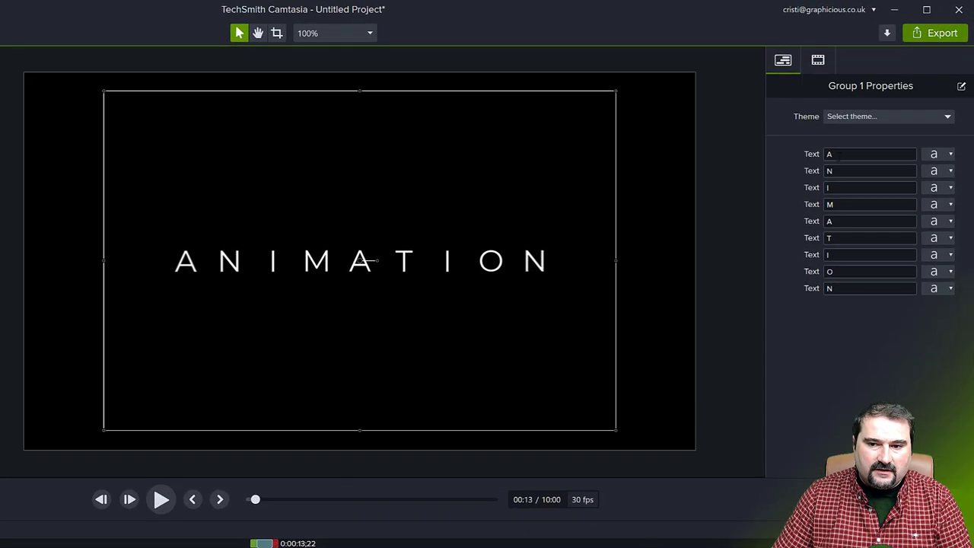
- Retype the copy's letters as P, R, E, S, E, N, T, S, leaving the ninth field empty
{"action": "left_click", "coordinate": [835, 154]}
{"action": "type", "text": "P"}
{"action": "key", "text": "Tab"}
{"action": "type", "text": "R"}
{"action": "key", "text": "Tab"}
{"action": "type", "text": "E"}
{"action": "key", "text": "Tab"}
{"action": "type", "text": "S"}
{"action": "key", "text": "Tab"}
{"action": "type", "text": "E"}
{"action": "key", "text": "Tab"}
{"action": "type", "text": "N"}
{"action": "key", "text": "Tab"}
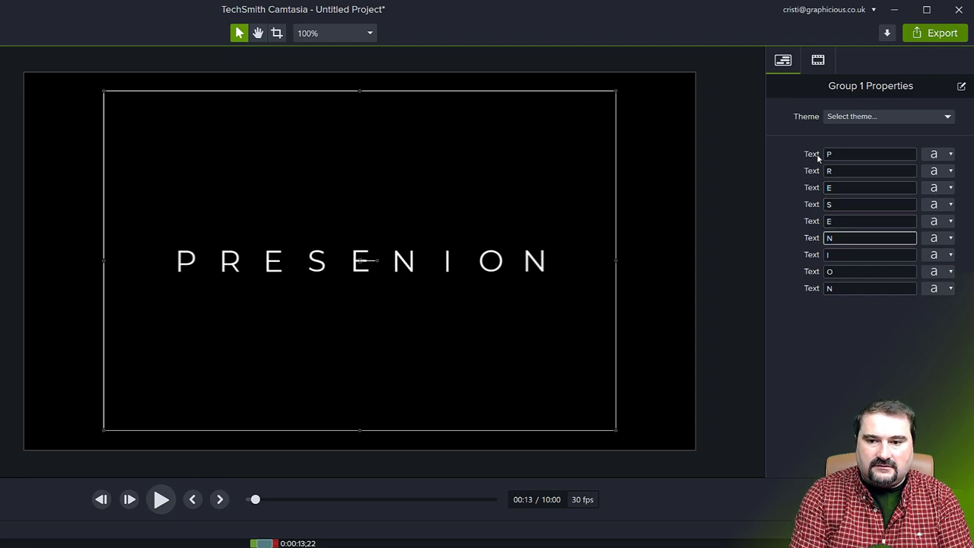
{"action": "type", "text": "T"}
{"action": "key", "text": "Tab"}
{"action": "type", "text": "S"}
{"action": "key", "text": "Tab"}
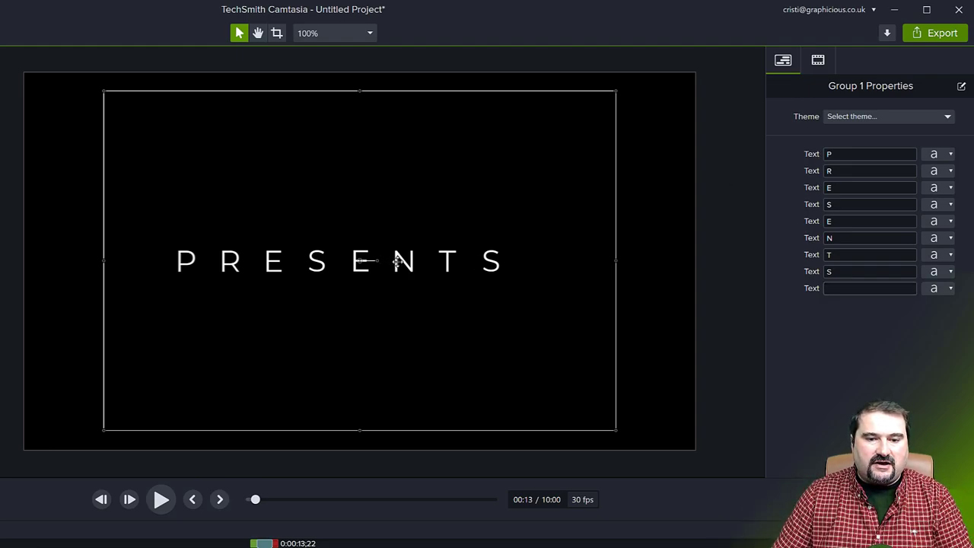
{"action": "left_click_drag", "start_coordinate": [395, 261], "coordinate": [416, 262]}
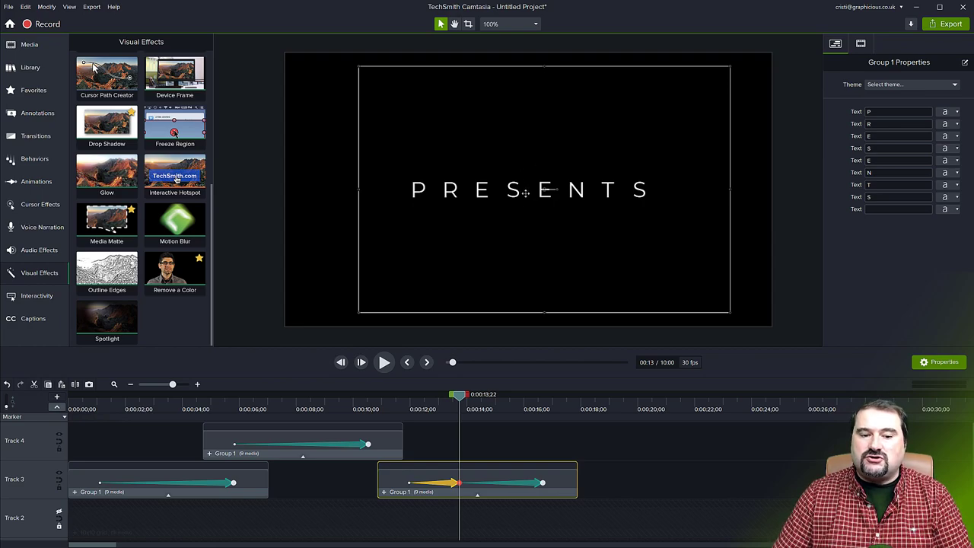
{"action": "key", "text": "ctrl+z"}
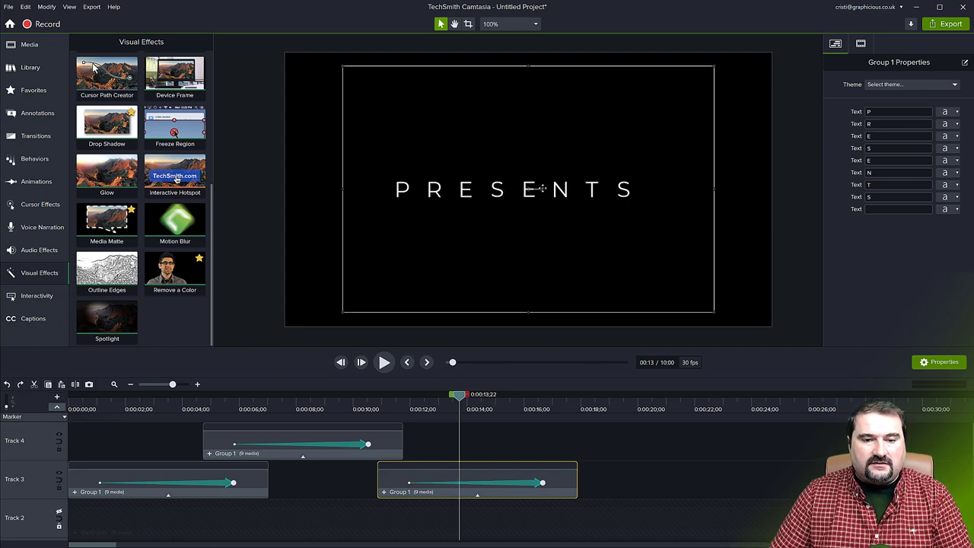
{"action": "left_click_drag", "start_coordinate": [460, 396], "coordinate": [404, 396]}
{"action": "left_click_drag", "start_coordinate": [513, 196], "coordinate": [523, 196]}
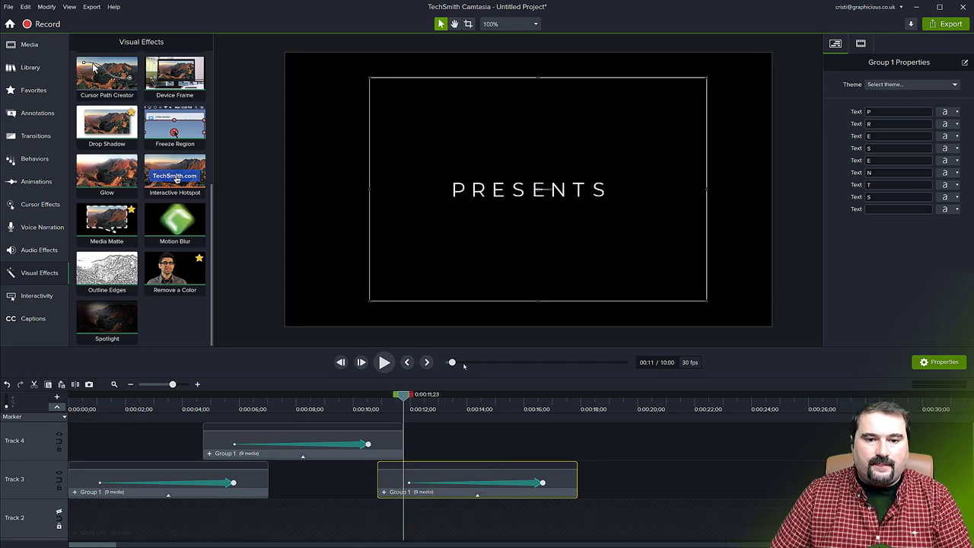
{"action": "left_click_drag", "start_coordinate": [403, 394], "coordinate": [557, 397]}
{"action": "left_click_drag", "start_coordinate": [534, 200], "coordinate": [556, 200]}
{"action": "left_click_drag", "start_coordinate": [555, 395], "coordinate": [452, 415]}
{"action": "left_click", "coordinate": [275, 248]}
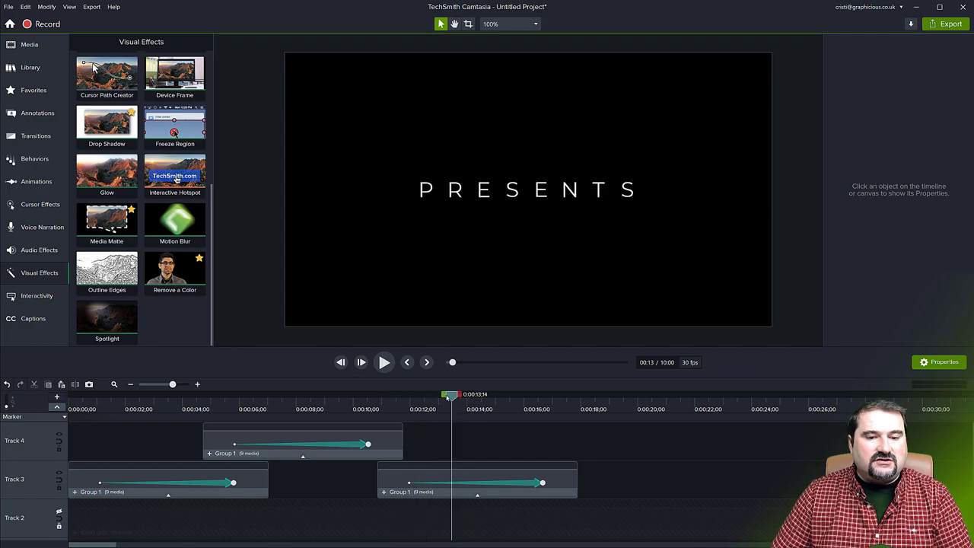
- Overlay a 2x2 grid on Track 4 to confirm PRESENTS is centred, then delete the grid
{"action": "left_click", "coordinate": [30, 67]}
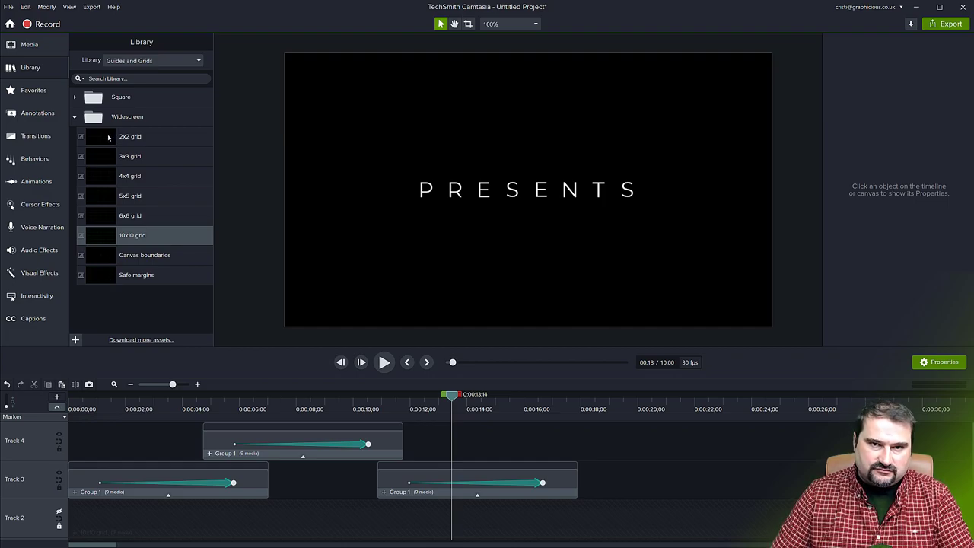
{"action": "left_click_drag", "start_coordinate": [108, 137], "coordinate": [282, 533]}
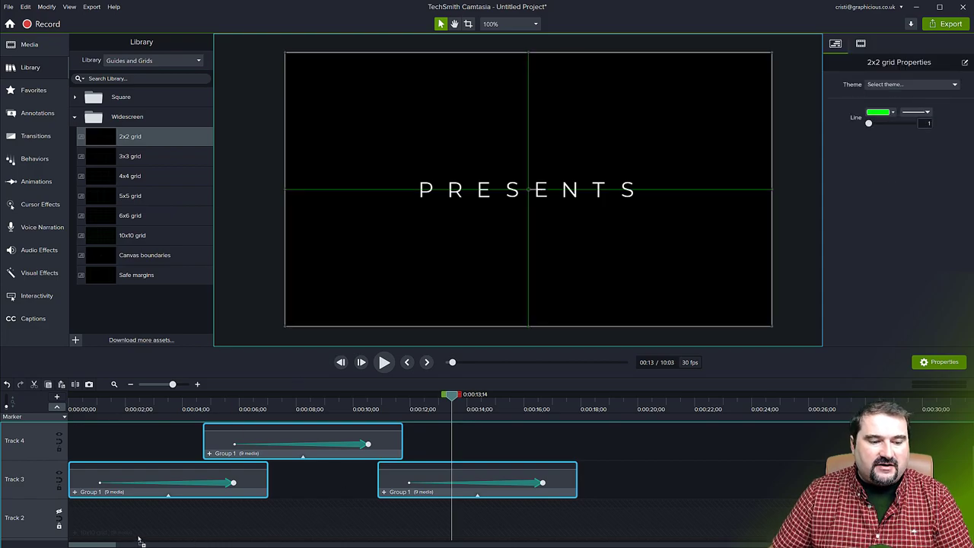
{"action": "left_click_drag", "start_coordinate": [363, 502], "coordinate": [407, 445]}
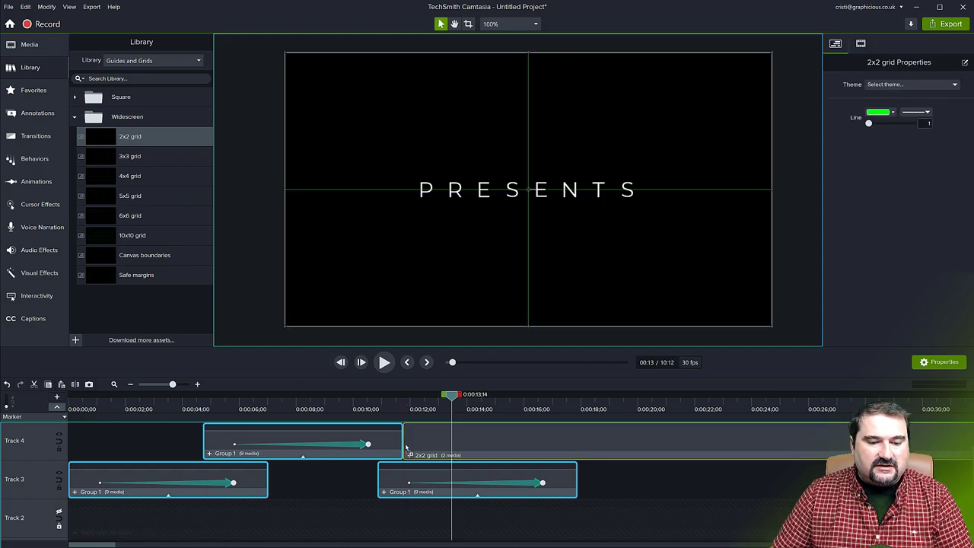
{"action": "left_click", "coordinate": [481, 397]}
{"action": "left_click_drag", "start_coordinate": [481, 396], "coordinate": [523, 397]}
{"action": "left_click_drag", "start_coordinate": [501, 432], "coordinate": [428, 432]}
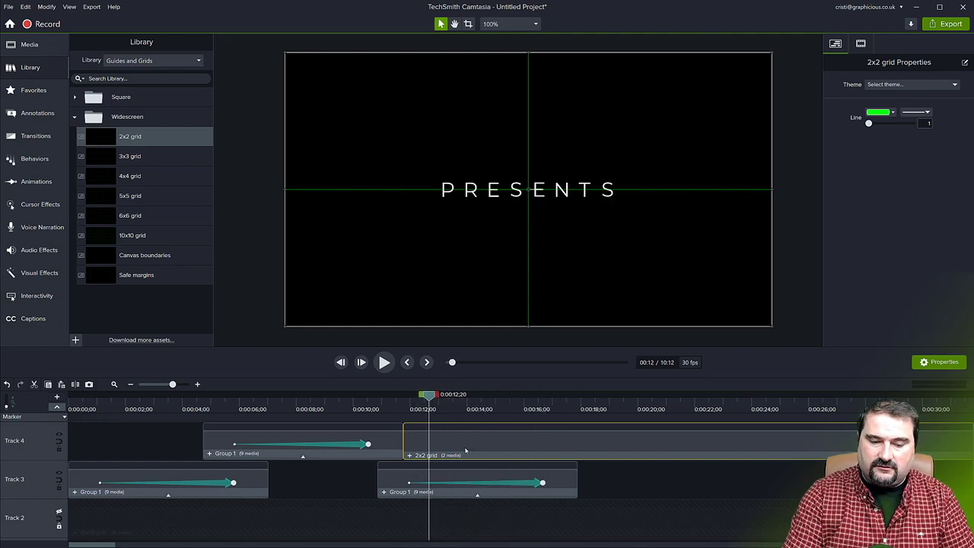
{"action": "key", "text": "Delete"}
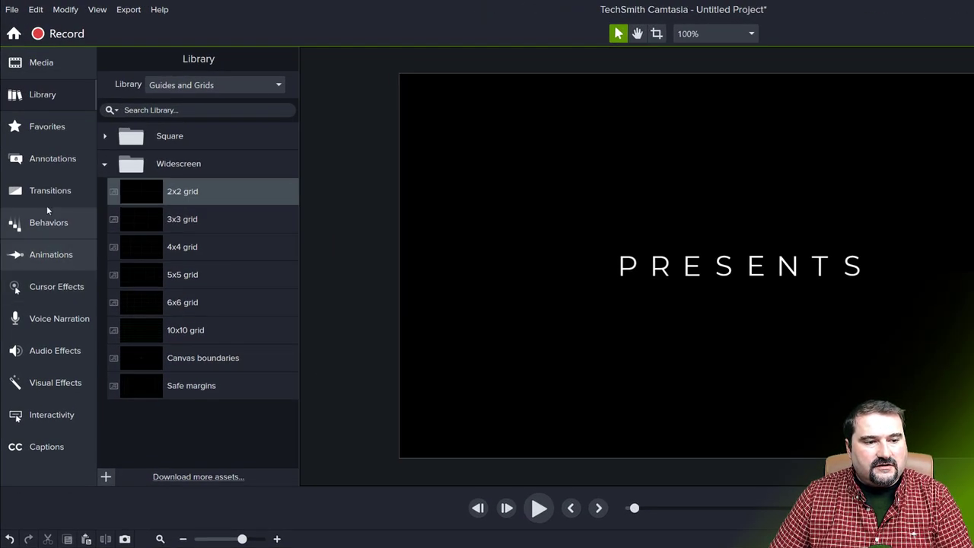
- Apply a Fade transition to the CINEMATIC, ANIMATION and PRESENTS groups, then preview from the start
{"action": "left_click", "coordinate": [46, 195]}
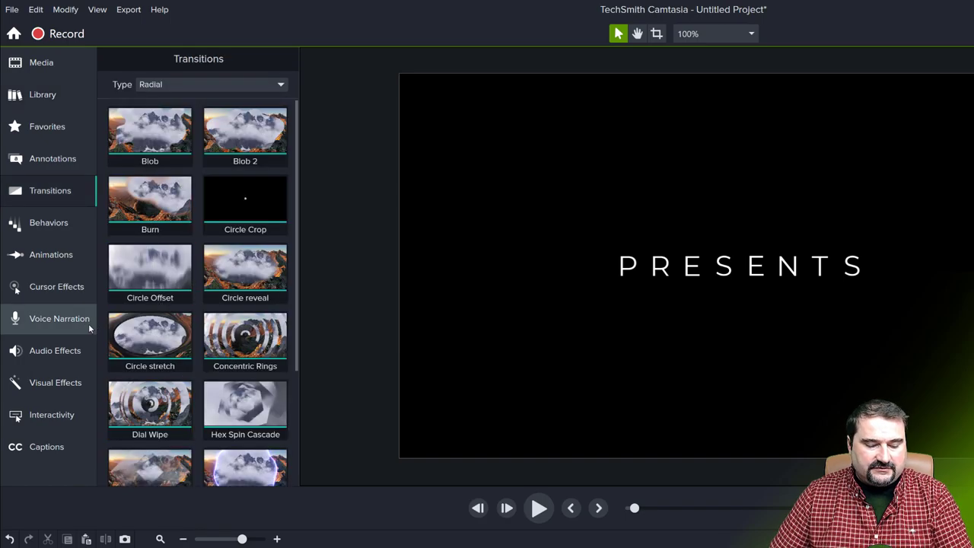
{"action": "key", "text": "ctrl+3"}
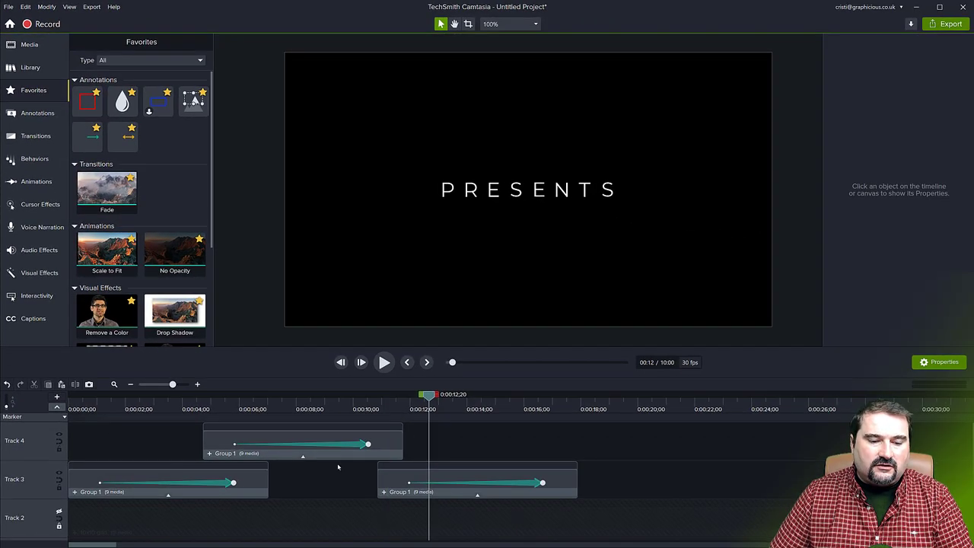
{"action": "left_click_drag", "start_coordinate": [582, 434], "coordinate": [173, 525]}
{"action": "left_click_drag", "start_coordinate": [220, 332], "coordinate": [292, 446]}
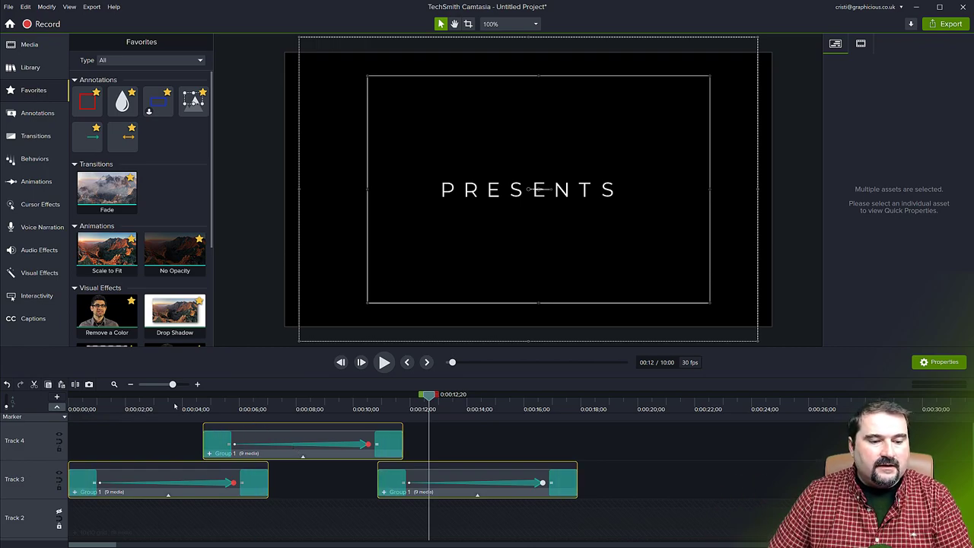
{"action": "left_click_drag", "start_coordinate": [175, 406], "coordinate": [73, 409]}
{"action": "key", "text": "space"}
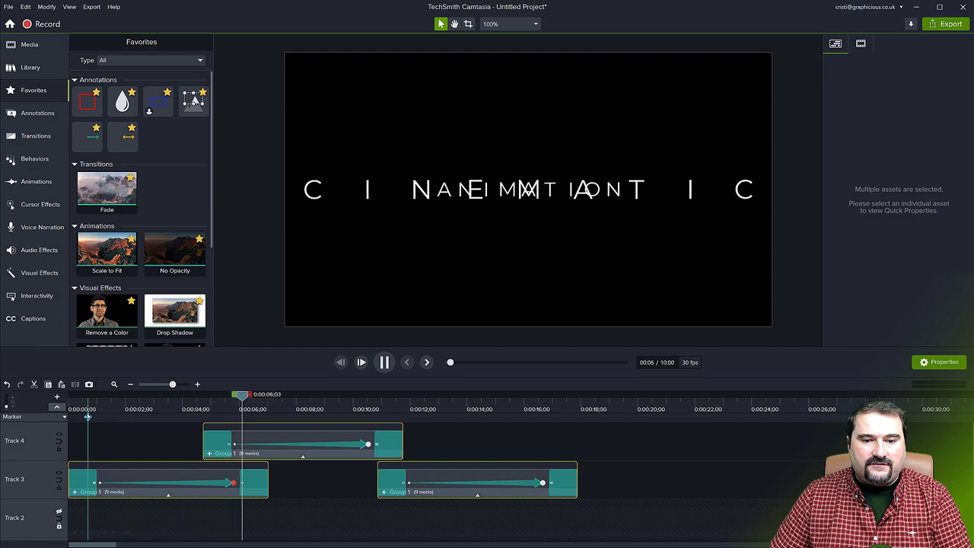
- Trim CINEMATIC's end and stretch its closing fade to about 1½ seconds over ANIMATION's start
{"action": "key", "text": "space"}
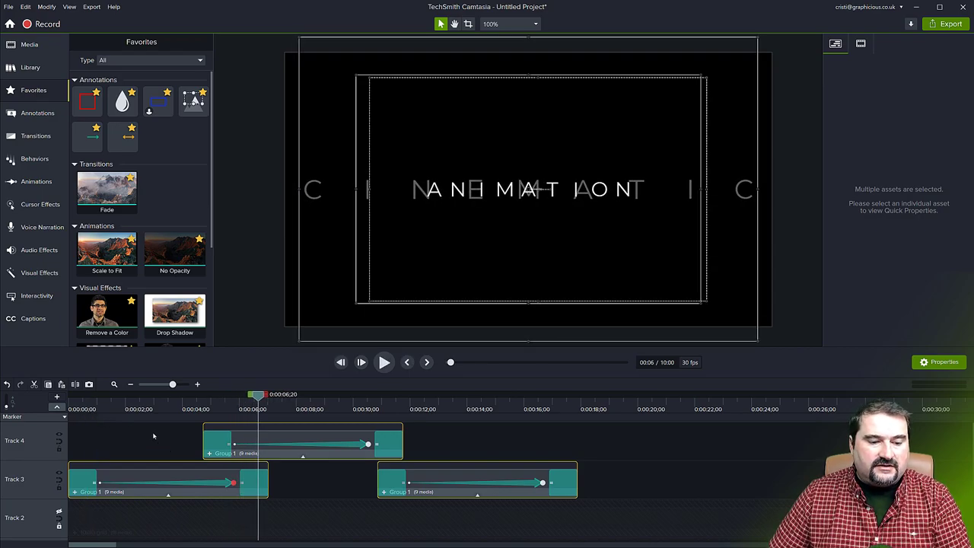
{"action": "left_click", "coordinate": [176, 446]}
{"action": "left_click_drag", "start_coordinate": [287, 439], "coordinate": [277, 439]}
{"action": "left_click_drag", "start_coordinate": [268, 483], "coordinate": [243, 482]}
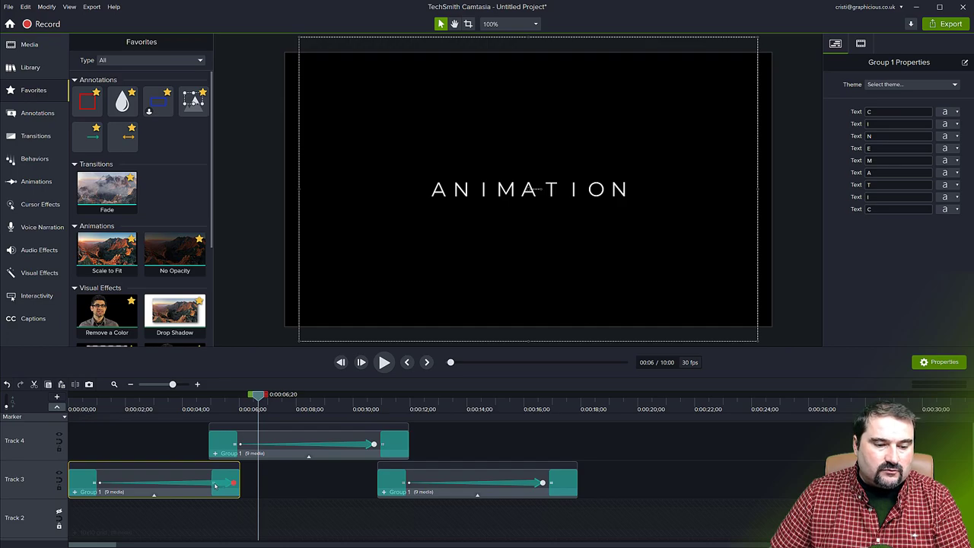
{"action": "left_click", "coordinate": [215, 479]}
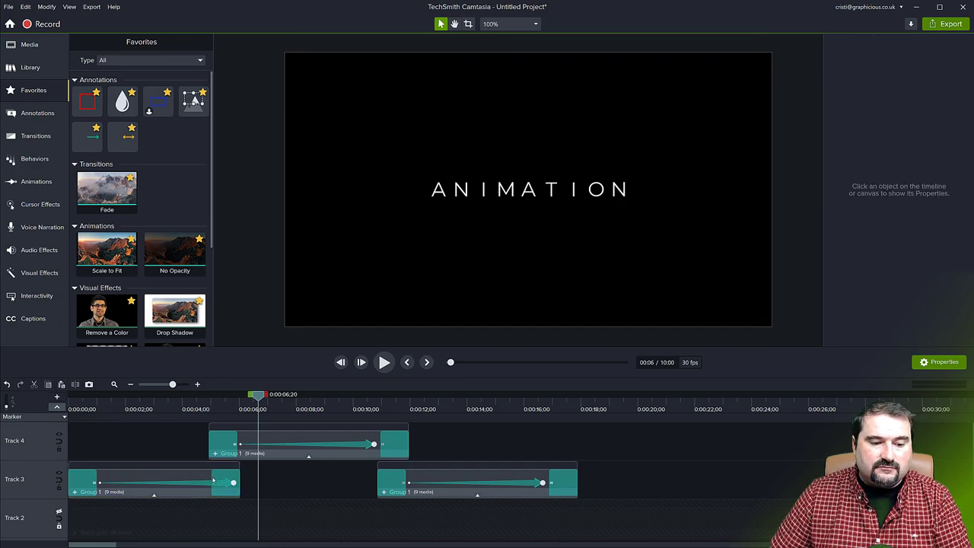
{"action": "left_click_drag", "start_coordinate": [210, 477], "coordinate": [196, 476]}
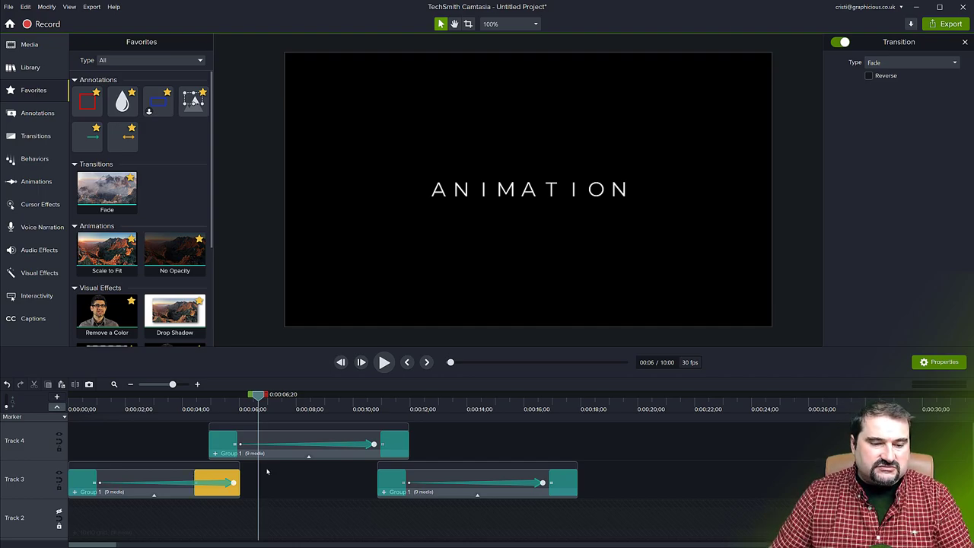
- Trim the start of the ANIMATION clip and lengthen its opening fade
{"action": "left_click", "coordinate": [230, 449]}
{"action": "mouse_move", "coordinate": [233, 446]}
{"action": "left_mouse_down"}
{"action": "mouse_move", "coordinate": [278, 441]}
{"action": "mouse_move", "coordinate": [228, 446]}
{"action": "mouse_move", "coordinate": [237, 437]}
{"action": "left_mouse_up"}
{"action": "left_click", "coordinate": [218, 436]}
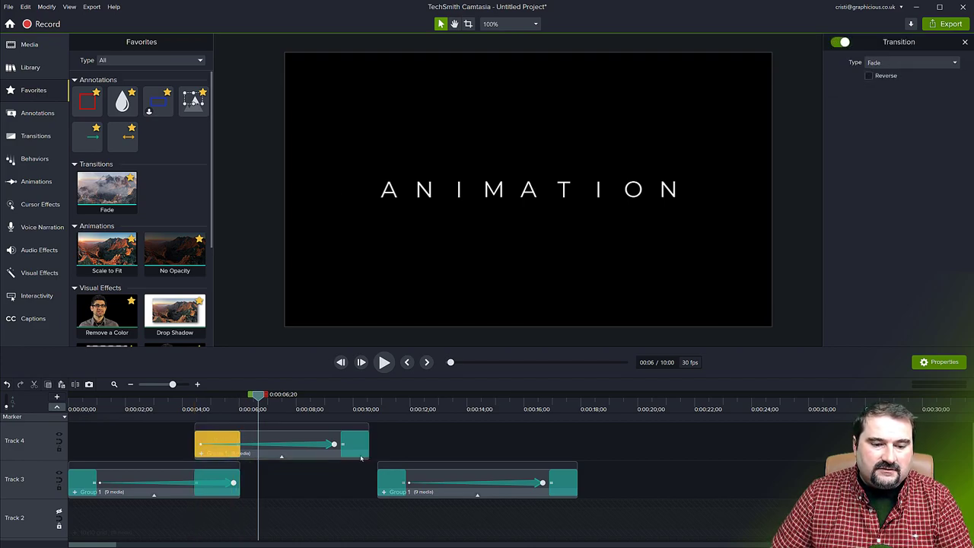
- Move PRESENTS earlier so it lines up with ANIMATION's shortened closing fade
{"action": "left_click", "coordinate": [385, 475]}
{"action": "left_click_drag", "start_coordinate": [381, 476], "coordinate": [340, 449]}
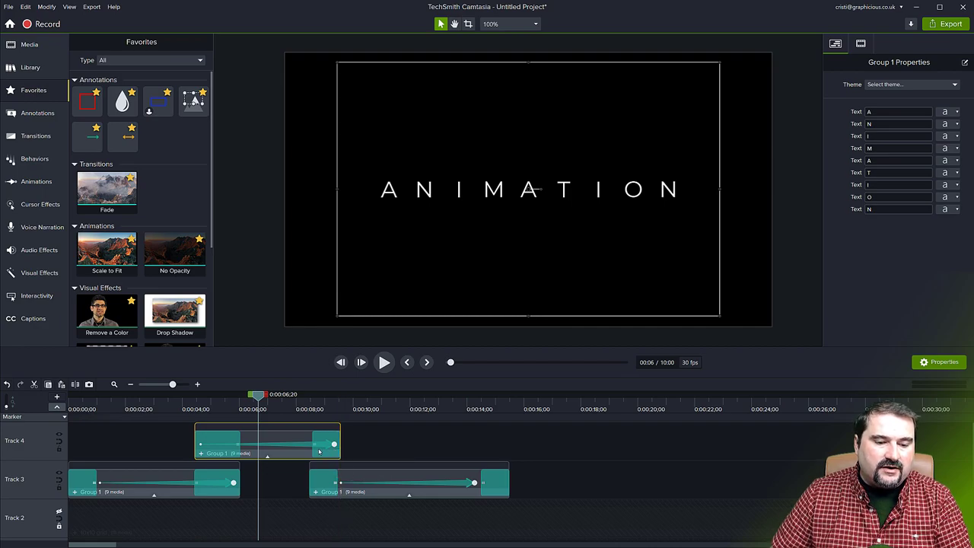
{"action": "scroll", "coordinate": [296, 461], "scroll_direction": "up", "scroll_amount": 2}
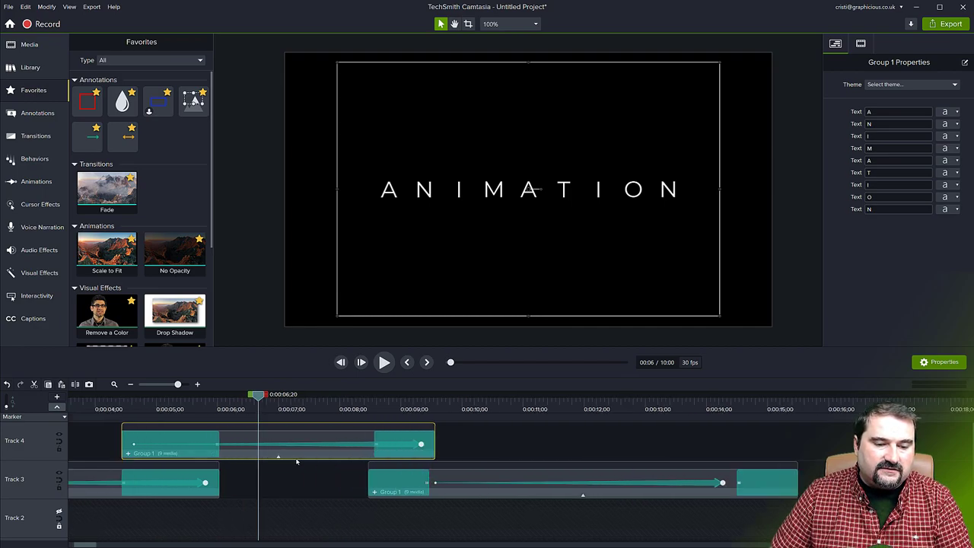
{"action": "left_click_drag", "start_coordinate": [478, 449], "coordinate": [465, 449]}
{"action": "left_click", "coordinate": [393, 445]}
{"action": "left_click_drag", "start_coordinate": [397, 485], "coordinate": [484, 485]}
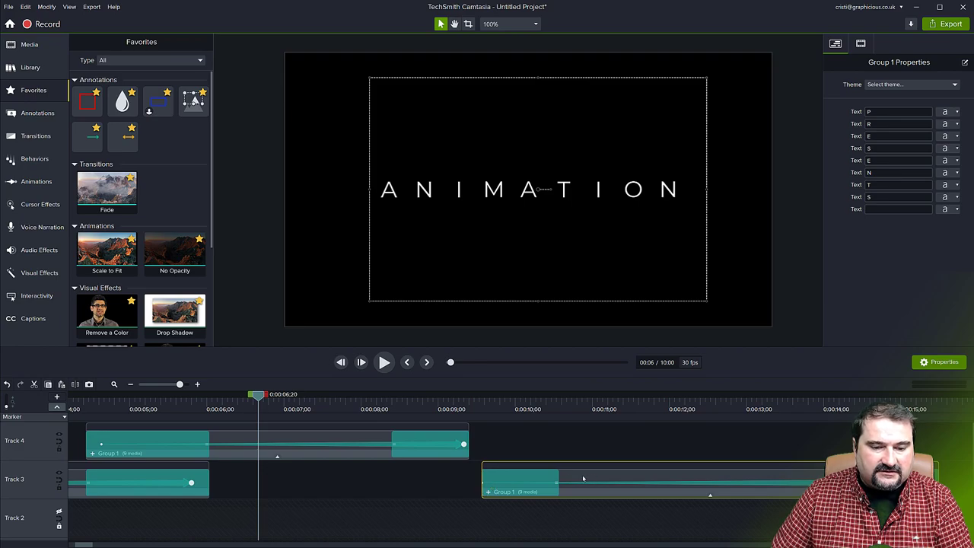
{"action": "left_click_drag", "start_coordinate": [566, 478], "coordinate": [477, 478]}
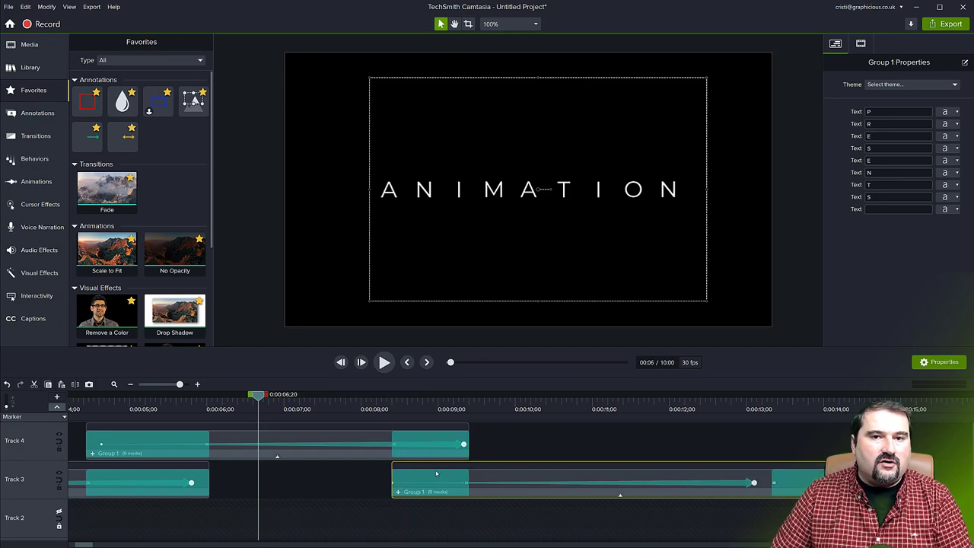
{"action": "scroll", "coordinate": [434, 475], "scroll_direction": "down", "scroll_amount": 1}
{"action": "scroll", "coordinate": [436, 479], "scroll_direction": "up", "scroll_amount": 1}
{"action": "scroll", "coordinate": [435, 479], "scroll_direction": "left", "scroll_amount": 5}
- Trim ANIMATION's start again and shift ANIMATION and PRESENTS slightly earlier together
{"action": "left_click", "coordinate": [418, 448]}
{"action": "left_click_drag", "start_coordinate": [418, 447], "coordinate": [430, 448]}
{"action": "left_click_drag", "start_coordinate": [815, 438], "coordinate": [734, 485]}
{"action": "left_click_drag", "start_coordinate": [679, 456], "coordinate": [665, 457]}
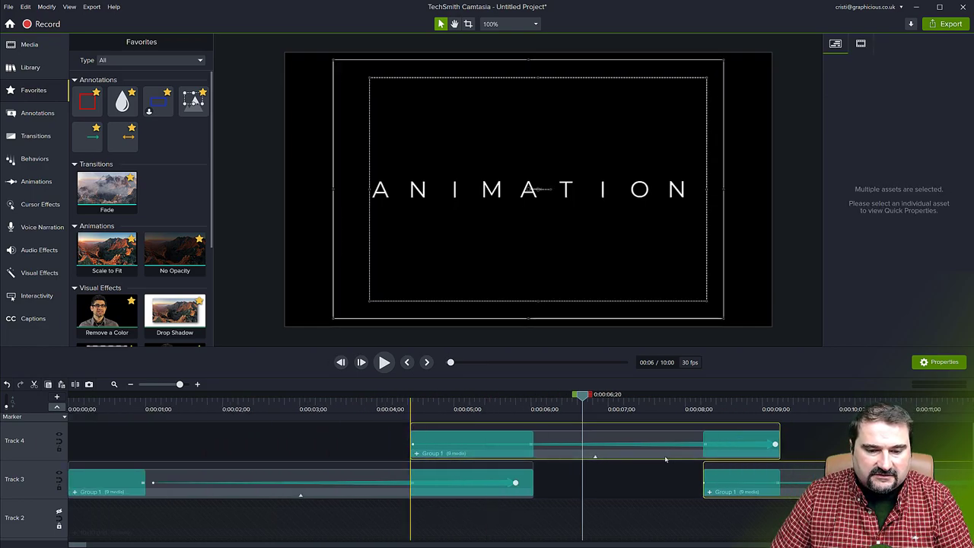
- Shorten CINEMATIC's end and fade, then move ANIMATION earlier to overlap that fade
{"action": "left_click", "coordinate": [518, 483]}
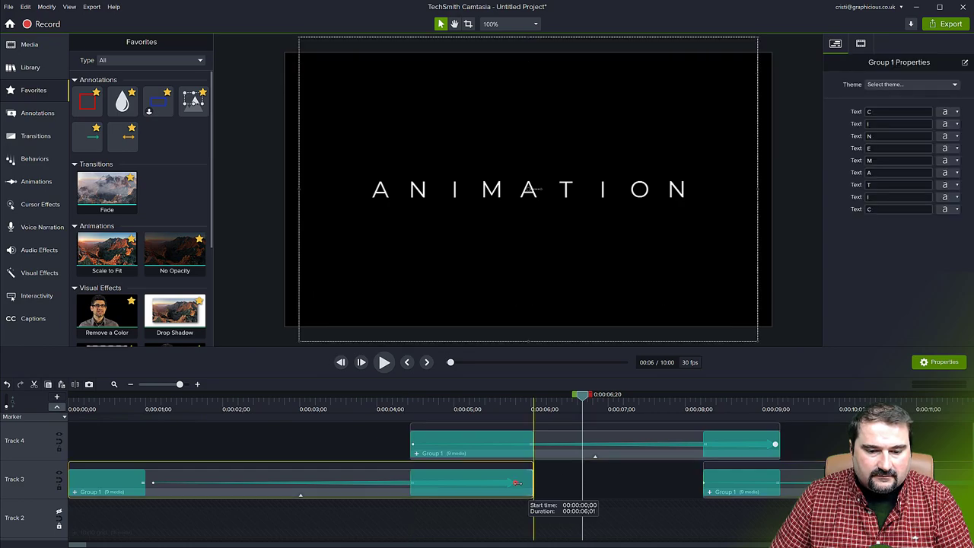
{"action": "left_click_drag", "start_coordinate": [533, 479], "coordinate": [520, 479]}
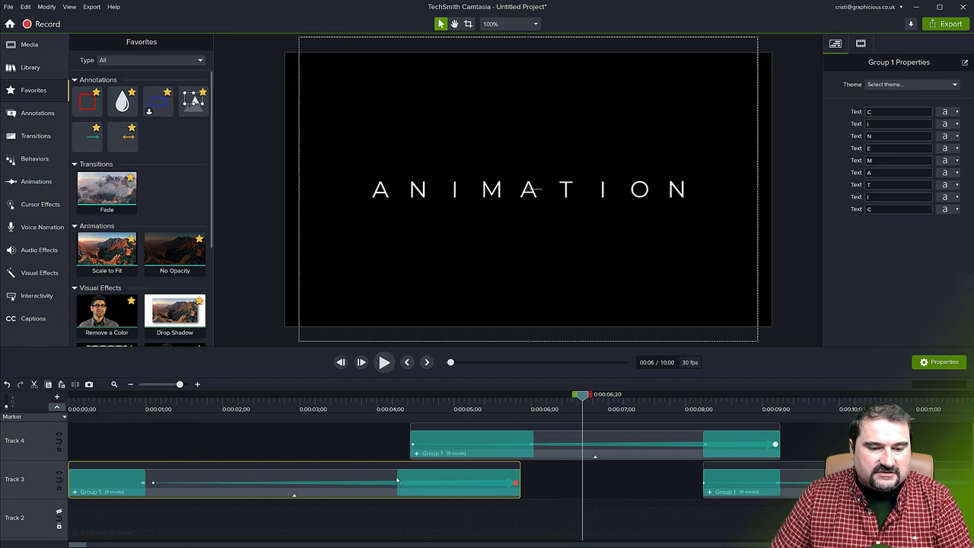
{"action": "left_click_drag", "start_coordinate": [399, 478], "coordinate": [411, 477]}
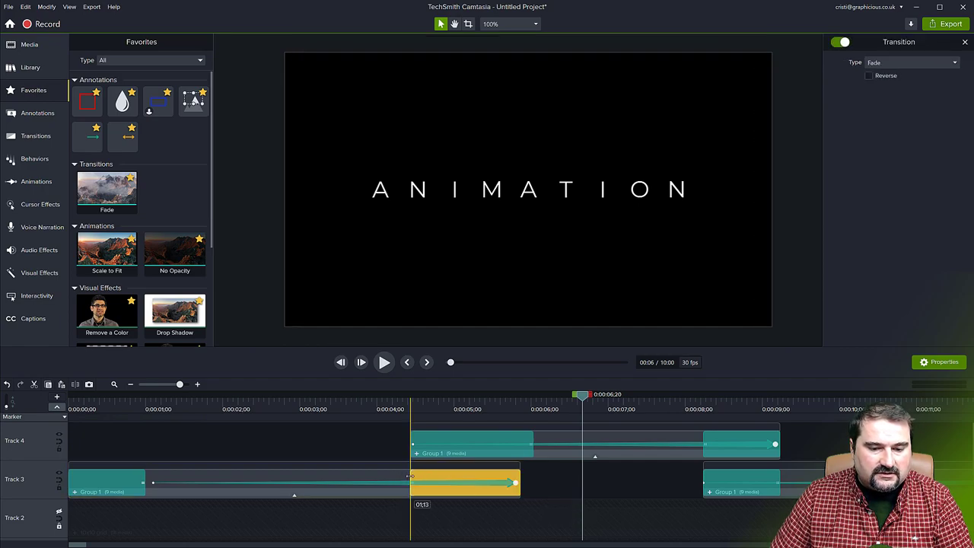
{"action": "left_click", "coordinate": [620, 440]}
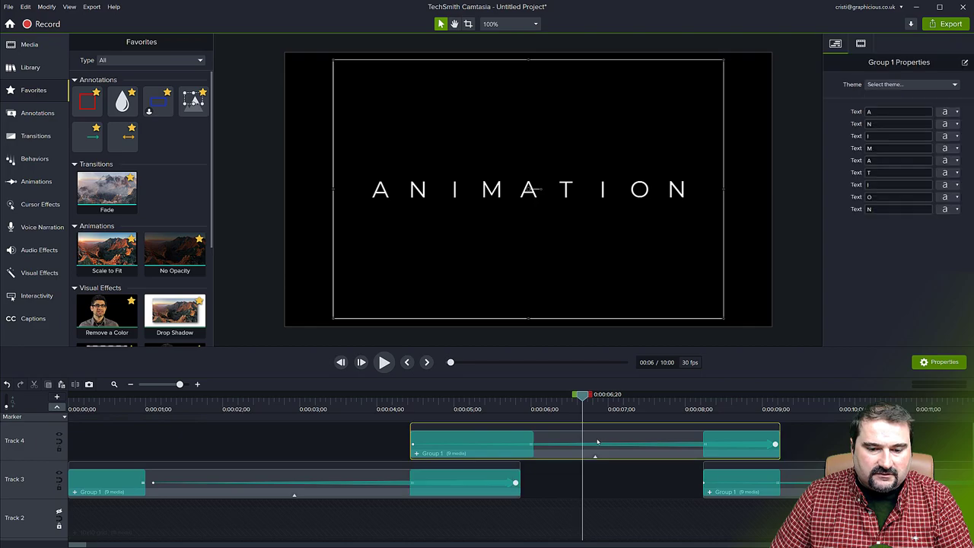
{"action": "mouse_move", "coordinate": [620, 441]}
{"action": "left_mouse_down"}
{"action": "mouse_move", "coordinate": [585, 444]}
{"action": "mouse_move", "coordinate": [608, 446]}
{"action": "left_mouse_up"}
{"action": "left_click_drag", "start_coordinate": [720, 481], "coordinate": [706, 481]}
{"action": "scroll", "coordinate": [623, 470], "scroll_direction": "down", "scroll_amount": 1}
{"action": "scroll", "coordinate": [622, 470], "scroll_direction": "up", "scroll_amount": 1}
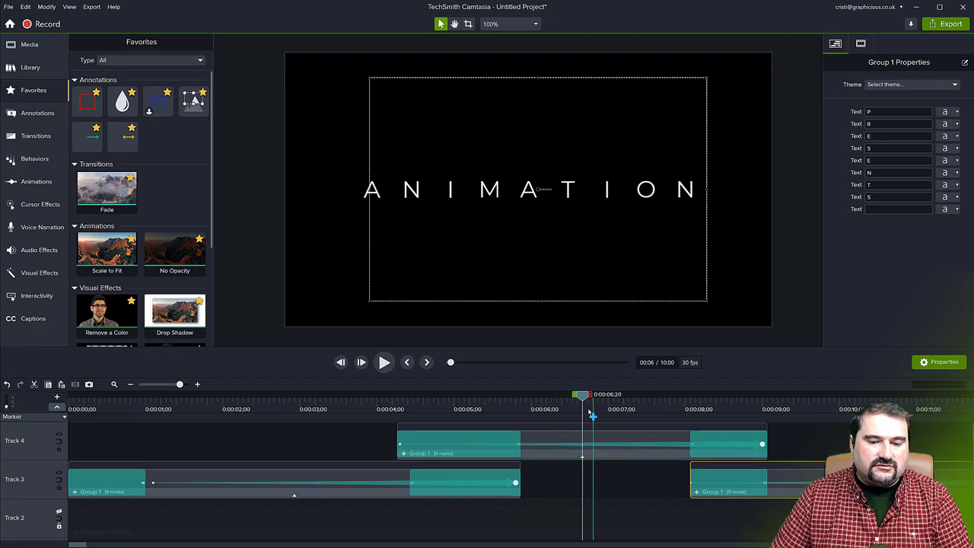
{"action": "scroll", "coordinate": [590, 414], "scroll_direction": "down", "scroll_amount": 3}
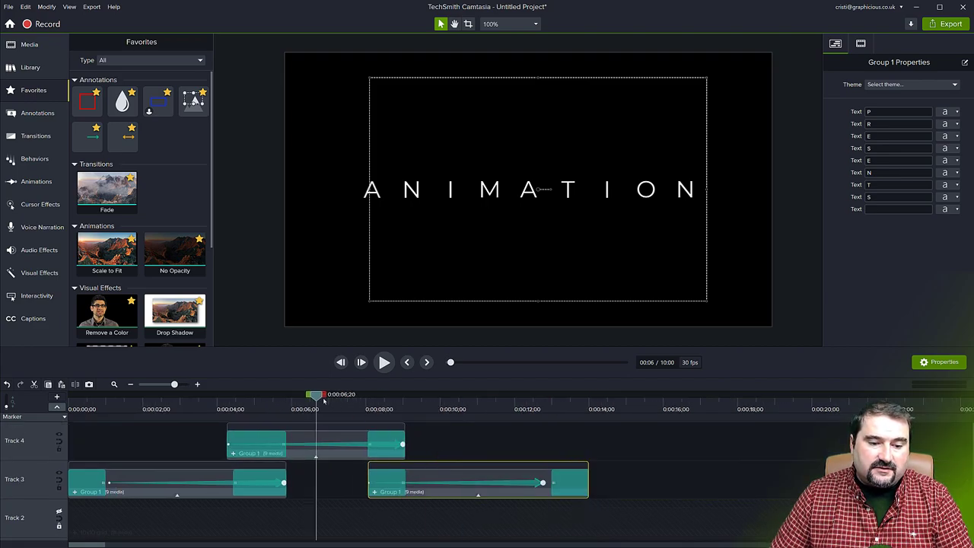
- Play the retimed title sequence from the start to check the crossfades
{"action": "left_click", "coordinate": [266, 267]}
{"action": "left_click_drag", "start_coordinate": [319, 394], "coordinate": [72, 394]}
{"action": "key", "text": "space"}
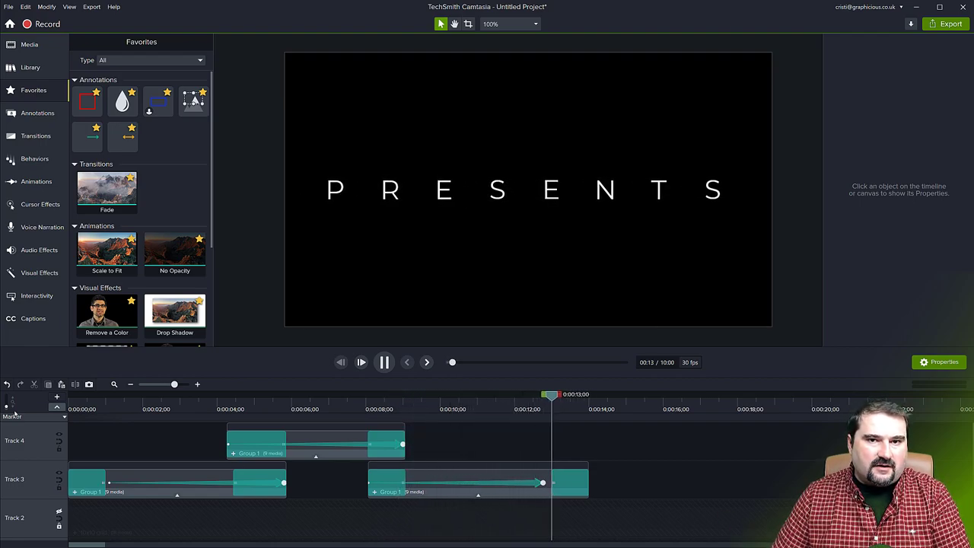
- Stop the preview once the sequence ends on black
{"action": "key", "text": "space"}
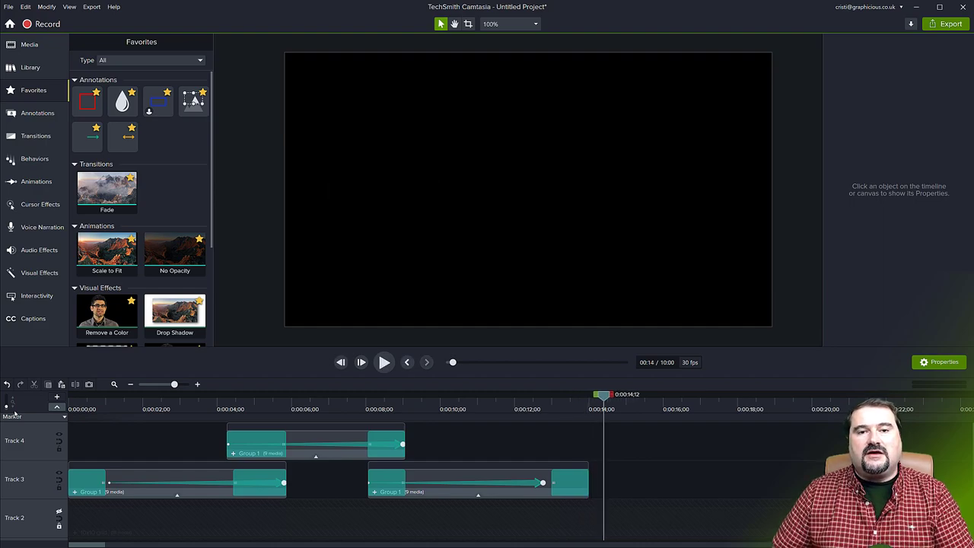